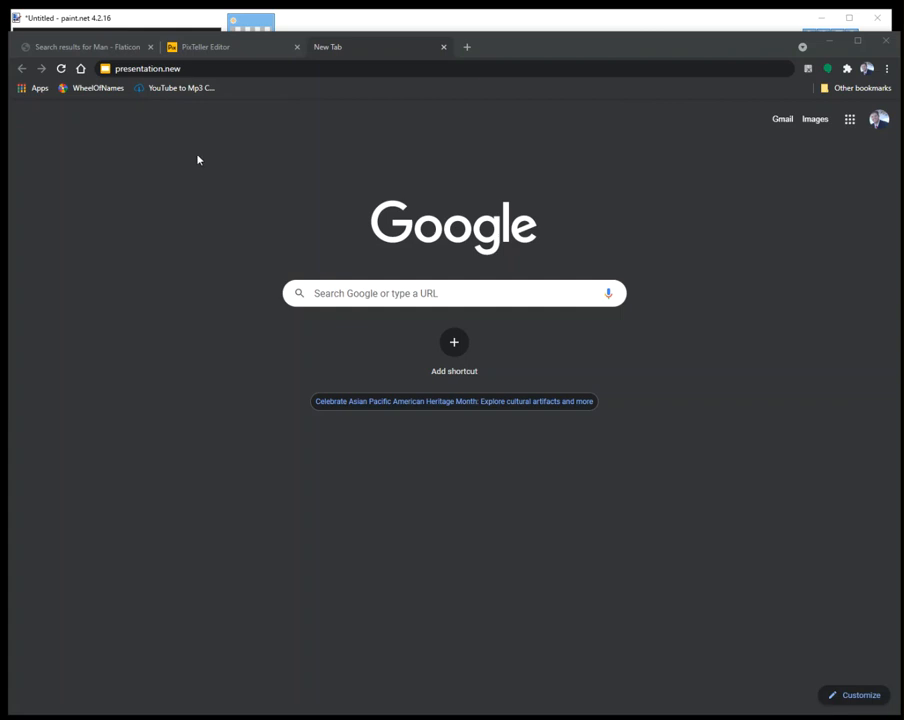
Create a blank Google Slides presentation by opening the address presentation.new
{"action": "left_click", "coordinate": [186, 69]}
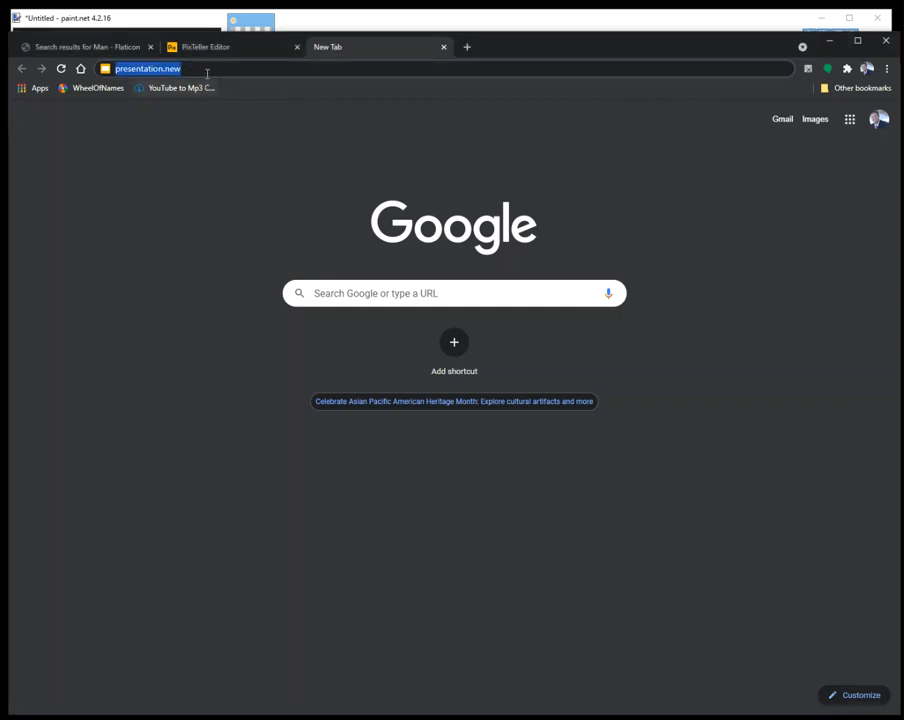
{"action": "left_click", "coordinate": [125, 70]}
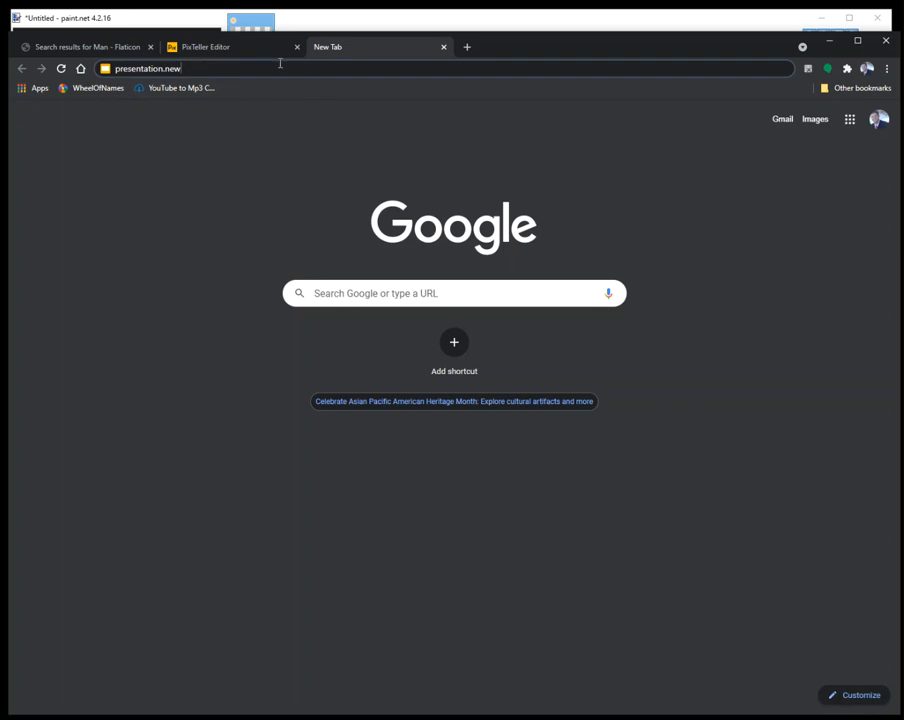
{"action": "key", "text": "Return"}
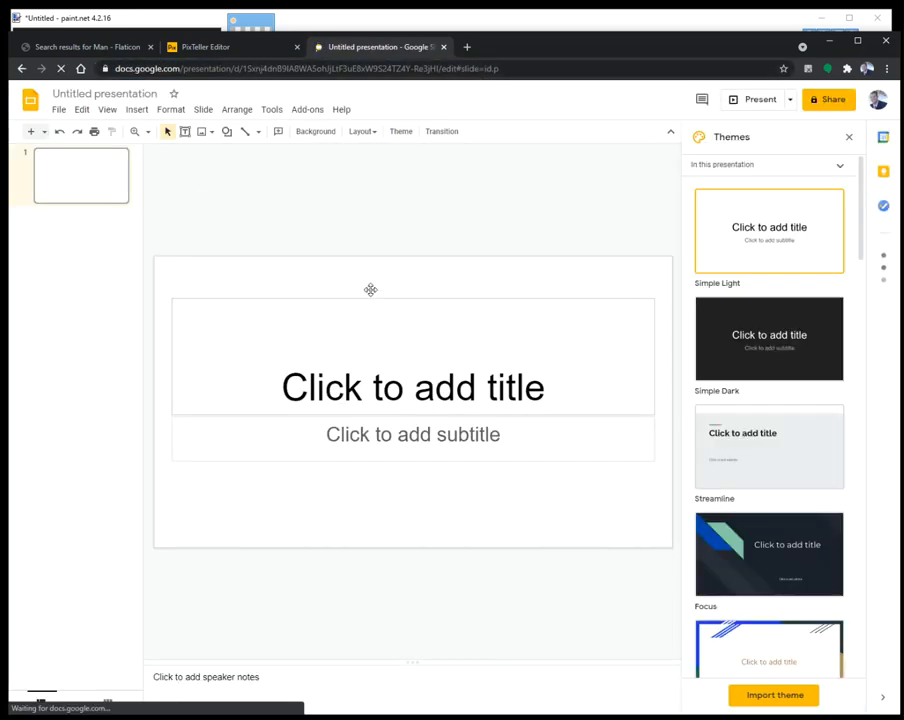
Delete the title and subtitle placeholders from the first slide and close the theme chooser
{"action": "left_click", "coordinate": [366, 296]}
{"action": "key", "text": "Delete"}
{"action": "left_click", "coordinate": [314, 418]}
{"action": "key", "text": "Delete"}
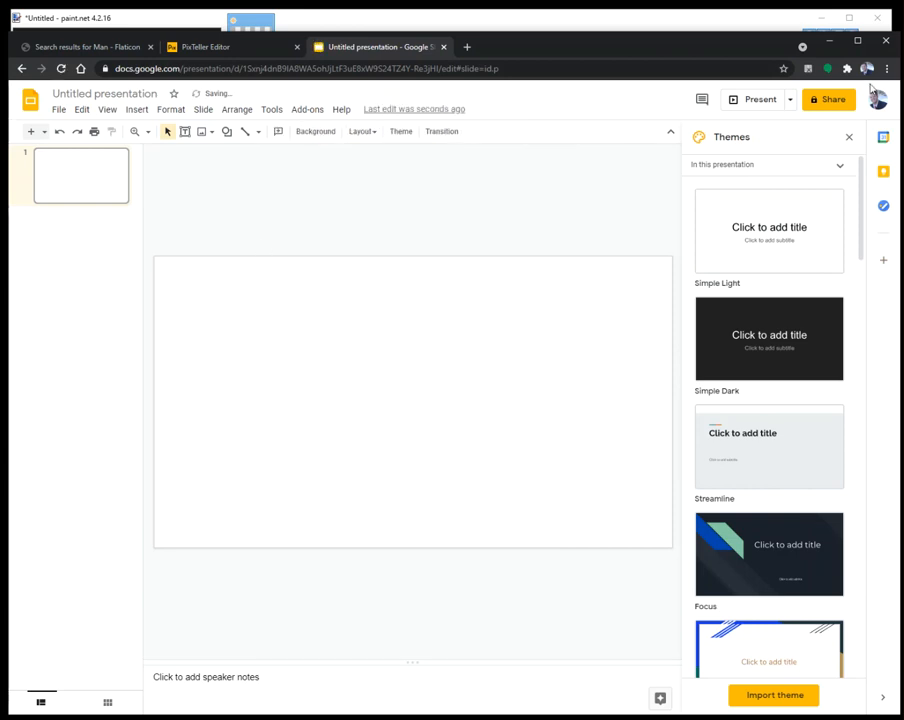
{"action": "left_click", "coordinate": [848, 137]}
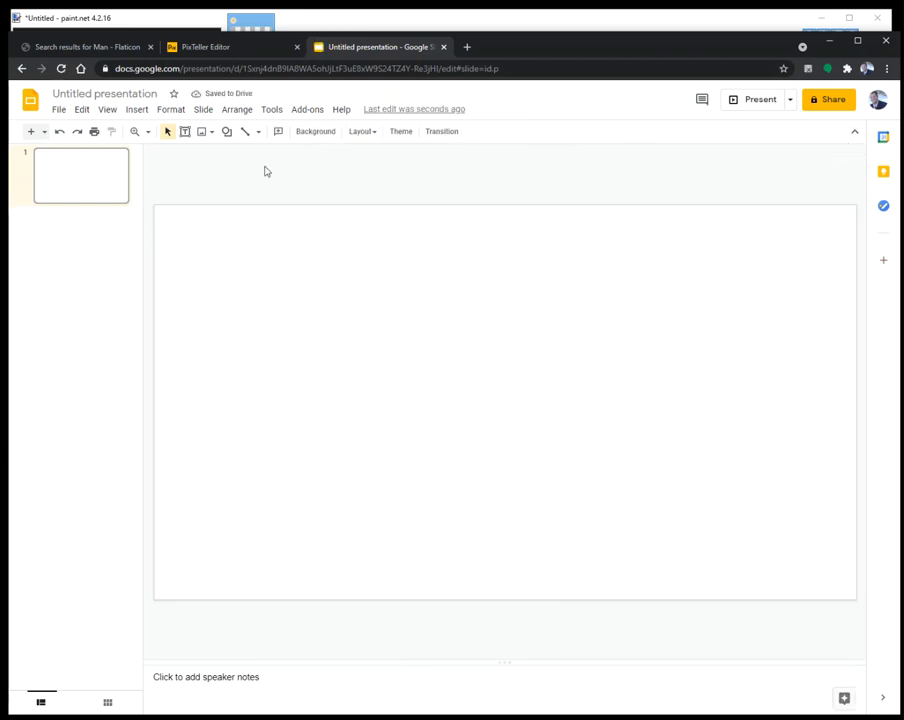
Draw a round smiley face shape in the upper-left part of the slide as the man's head
{"action": "left_click", "coordinate": [226, 131]}
{"action": "mouse_move", "coordinate": [273, 160]}
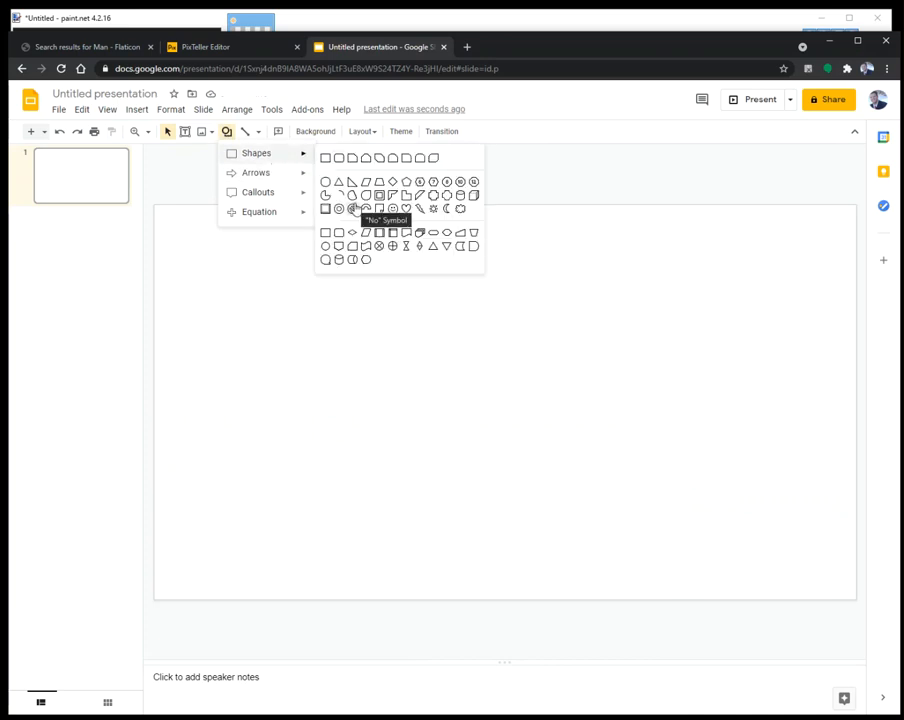
{"action": "left_click", "coordinate": [392, 208]}
{"action": "left_click_drag", "start_coordinate": [254, 294], "coordinate": [334, 374]}
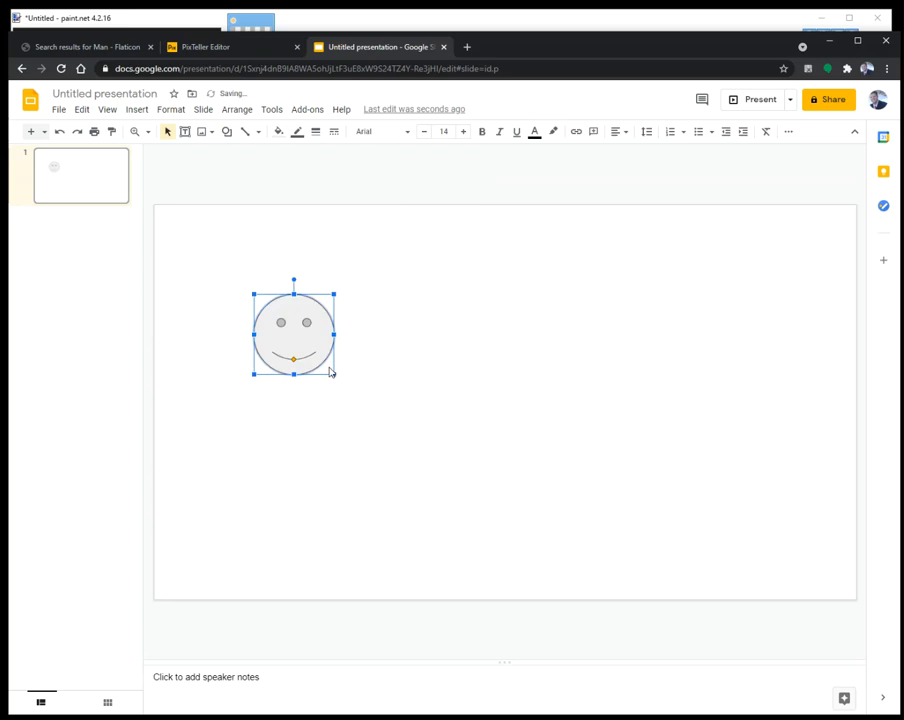
Draw a tall, narrow rectangle directly below the smiley face as the man's body
{"action": "left_click", "coordinate": [227, 132]}
{"action": "mouse_move", "coordinate": [254, 156]}
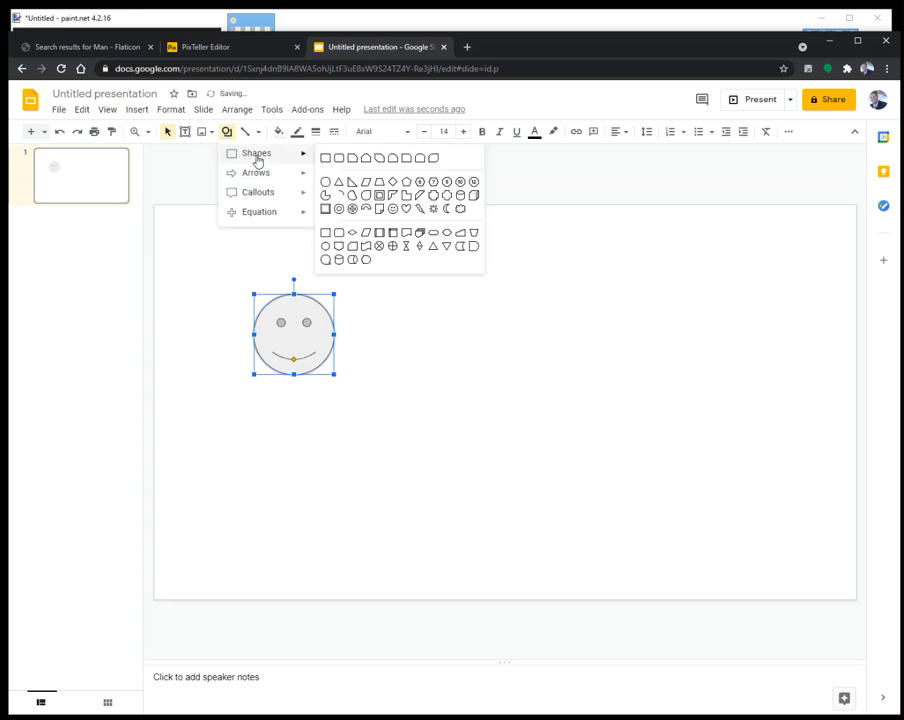
{"action": "left_click", "coordinate": [334, 160]}
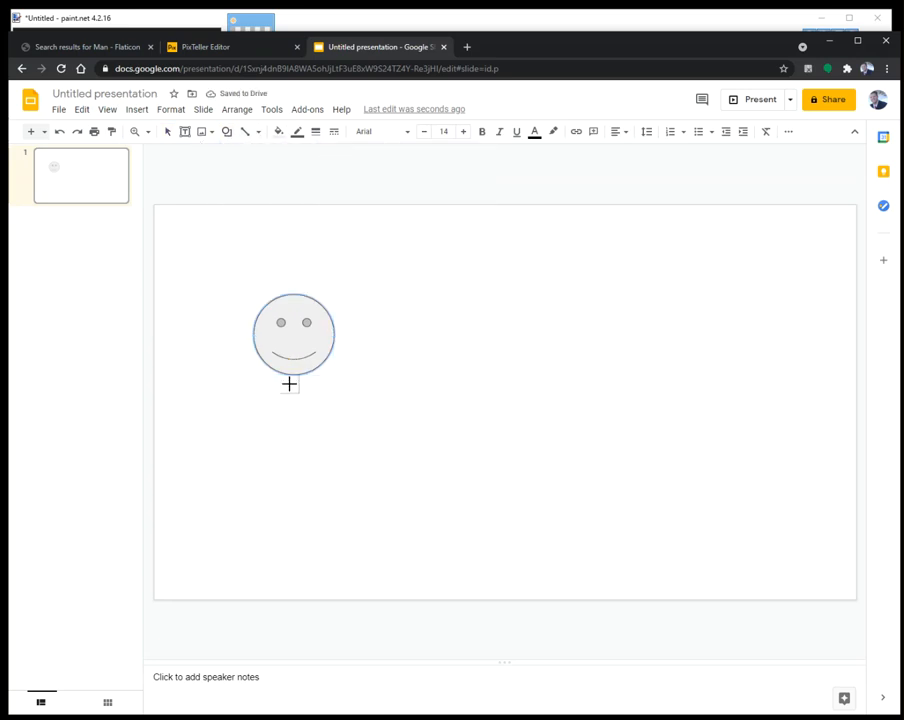
{"action": "left_click_drag", "start_coordinate": [284, 375], "coordinate": [304, 515]}
Duplicate the body rectangle to make two short arms, angled upward on either side of the body
{"action": "key", "text": "ctrl+d"}
{"action": "left_click_drag", "start_coordinate": [302, 422], "coordinate": [365, 425]}
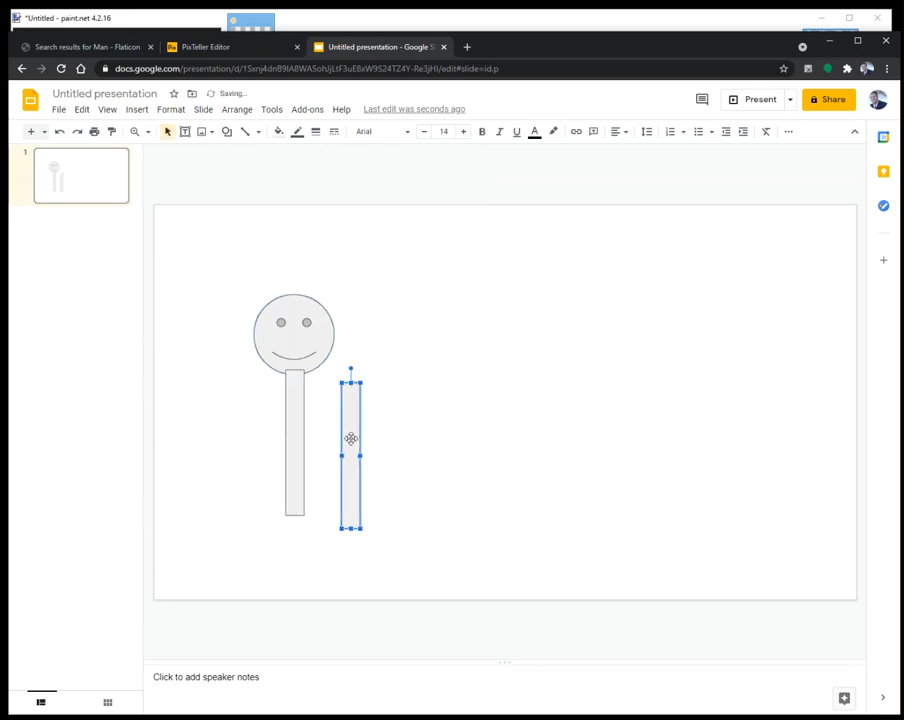
{"action": "left_click_drag", "start_coordinate": [350, 367], "coordinate": [180, 356]}
{"action": "left_click_drag", "start_coordinate": [214, 414], "coordinate": [262, 402]}
{"action": "left_click", "coordinate": [436, 456]}
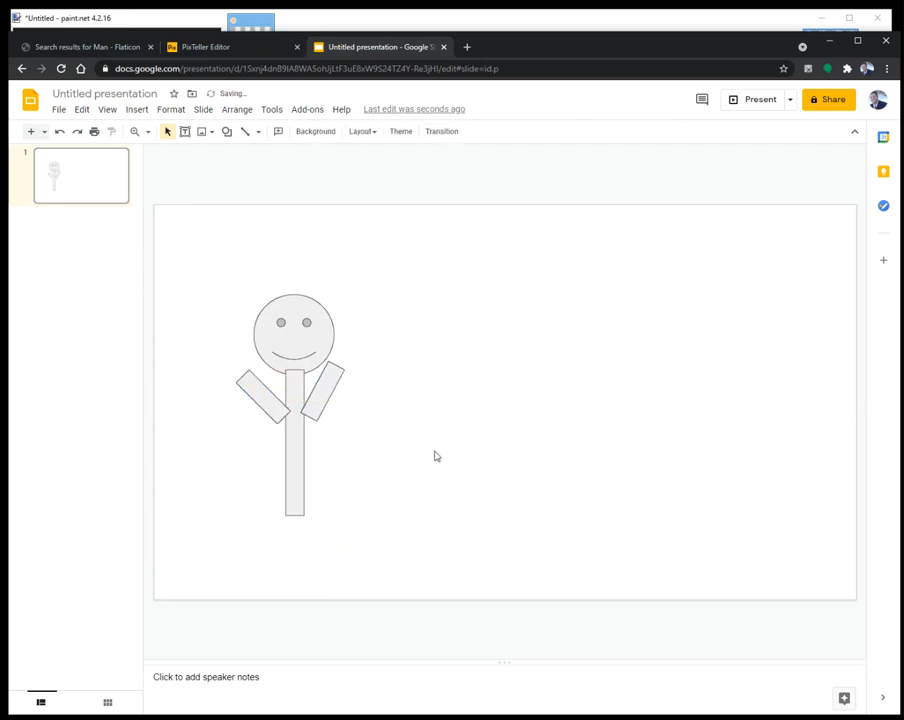
Add a rectangular speech callout above and beside the head, point its tail toward the man, and enter "Hi!" in it
{"action": "left_click", "coordinate": [228, 134]}
{"action": "mouse_move", "coordinate": [256, 196]}
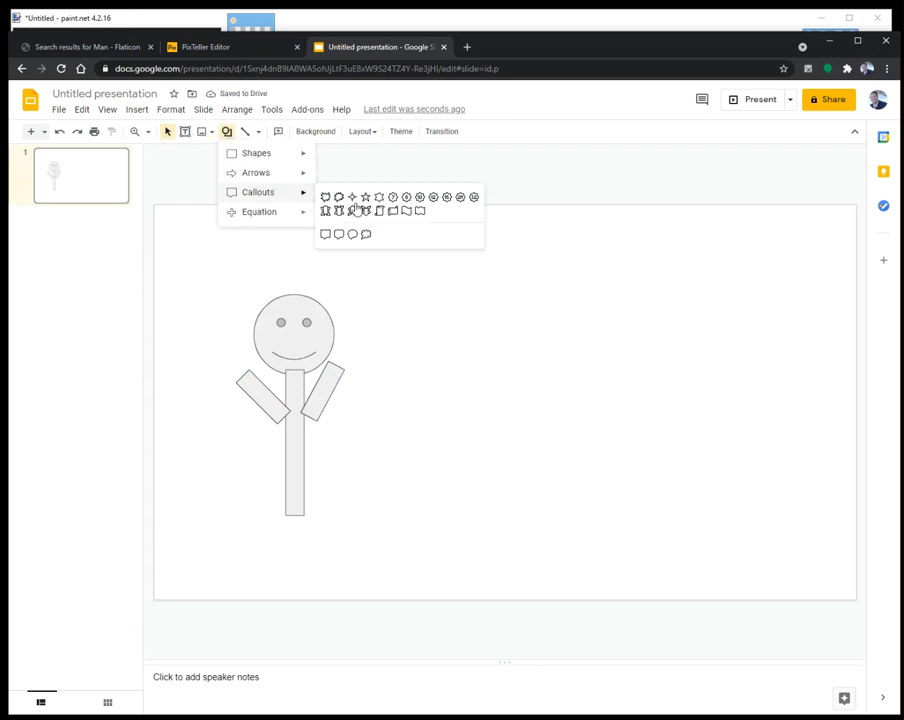
{"action": "left_click", "coordinate": [339, 236]}
{"action": "mouse_move", "coordinate": [332, 324]}
{"action": "left_mouse_down"}
{"action": "mouse_move", "coordinate": [440, 256]}
{"action": "mouse_move", "coordinate": [480, 244]}
{"action": "left_mouse_up"}
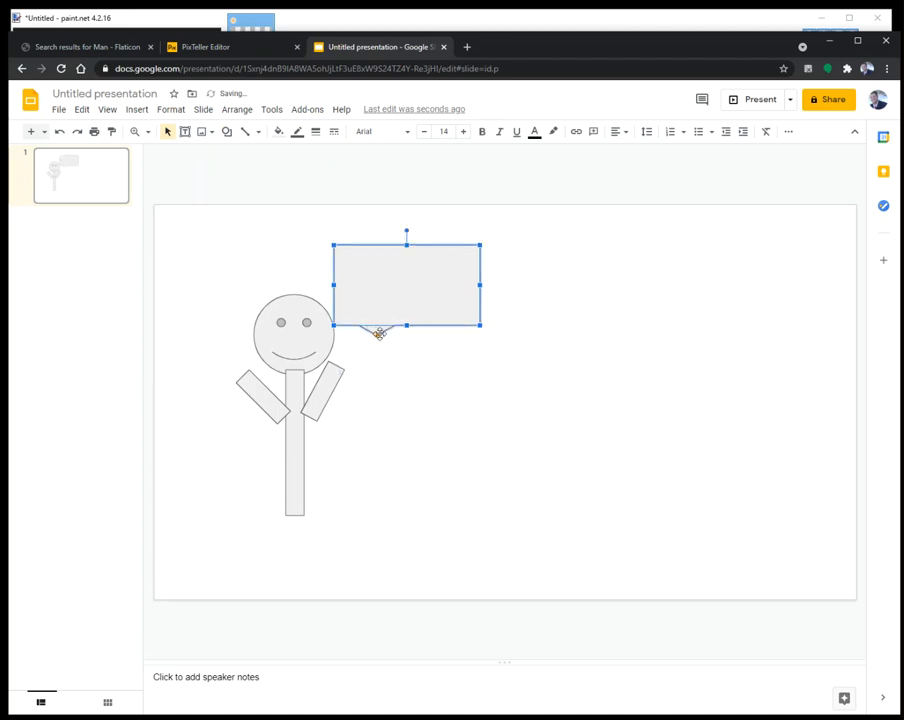
{"action": "left_click_drag", "start_coordinate": [374, 333], "coordinate": [359, 342]}
{"action": "left_click", "coordinate": [405, 296]}
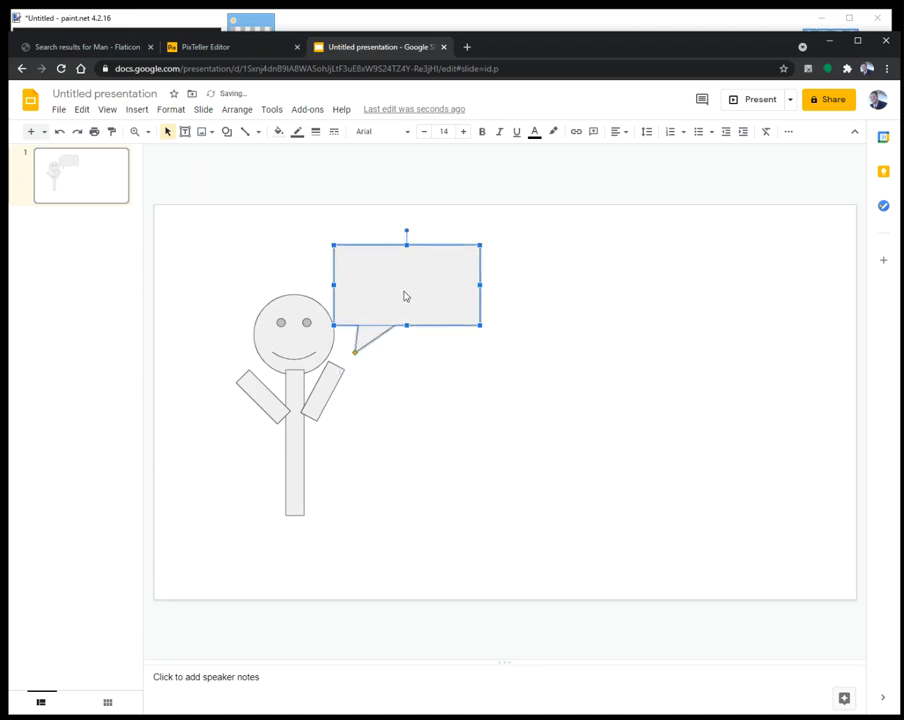
{"action": "left_click", "coordinate": [414, 331]}
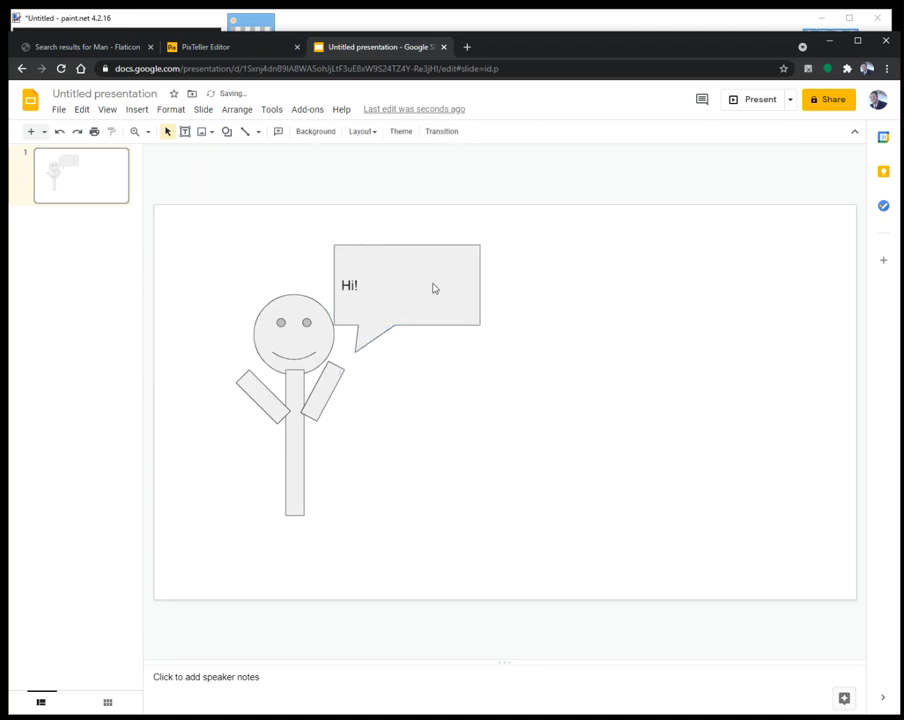
{"action": "left_click", "coordinate": [369, 283]}
{"action": "left_click", "coordinate": [426, 416]}
{"action": "left_click", "coordinate": [337, 386]}
{"action": "left_click", "coordinate": [306, 390]}
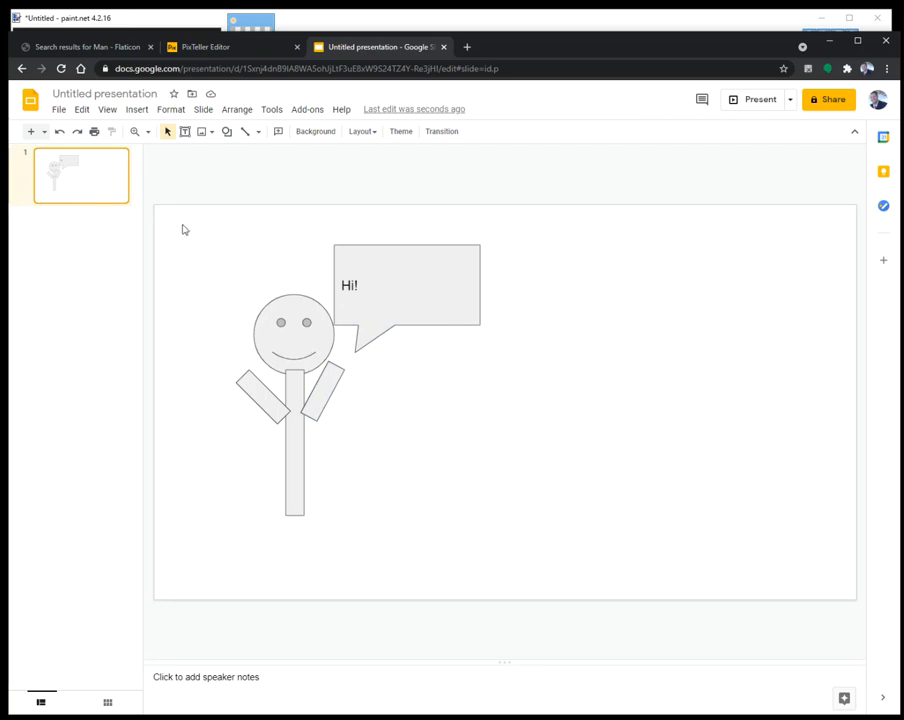
Rename the presentation as "GIF of a man waving and saying hi"
{"action": "left_click", "coordinate": [76, 92]}
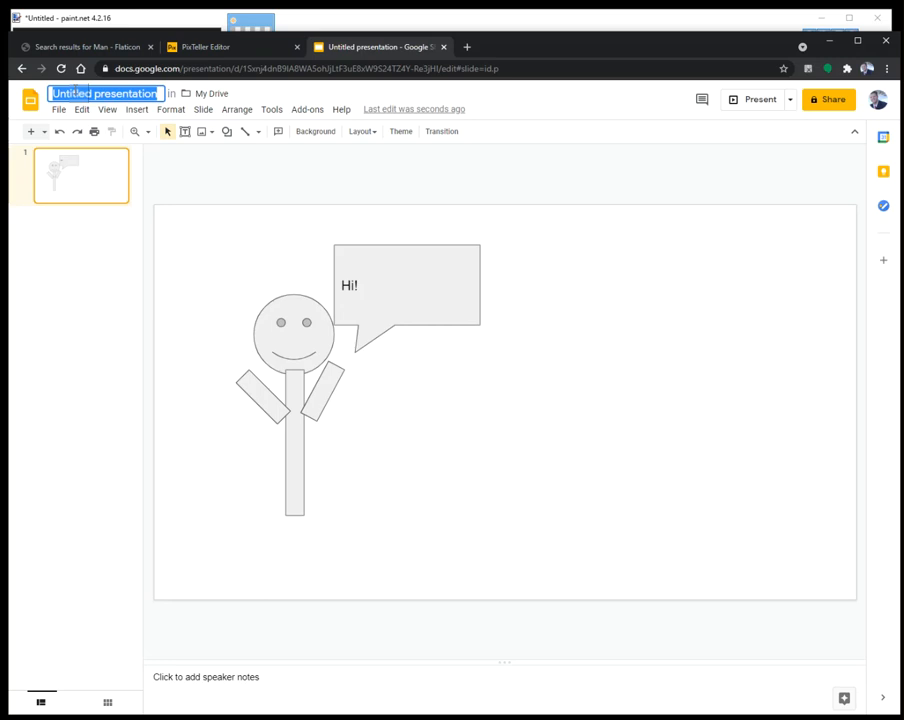
{"action": "type", "text": "GIF of a"}
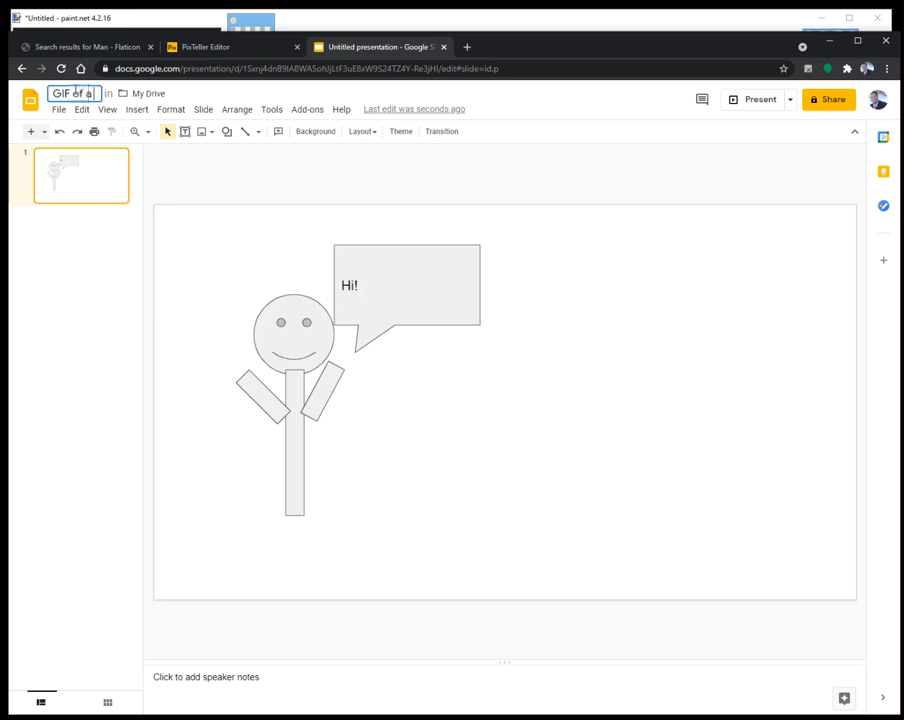
{"action": "type", "text": " man waving and saying hi"}
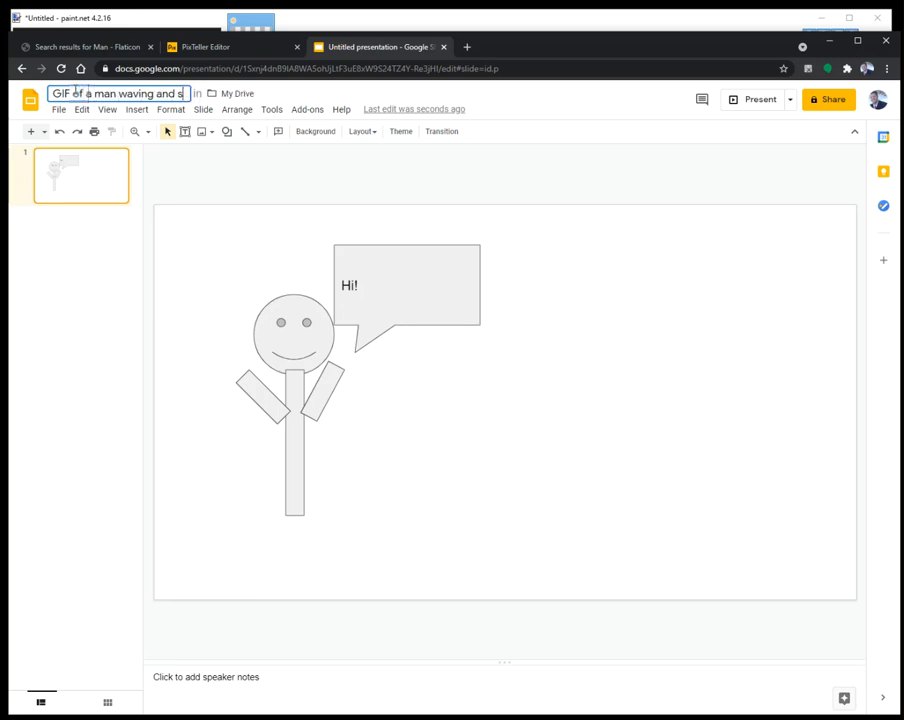
{"action": "key", "text": "Return"}
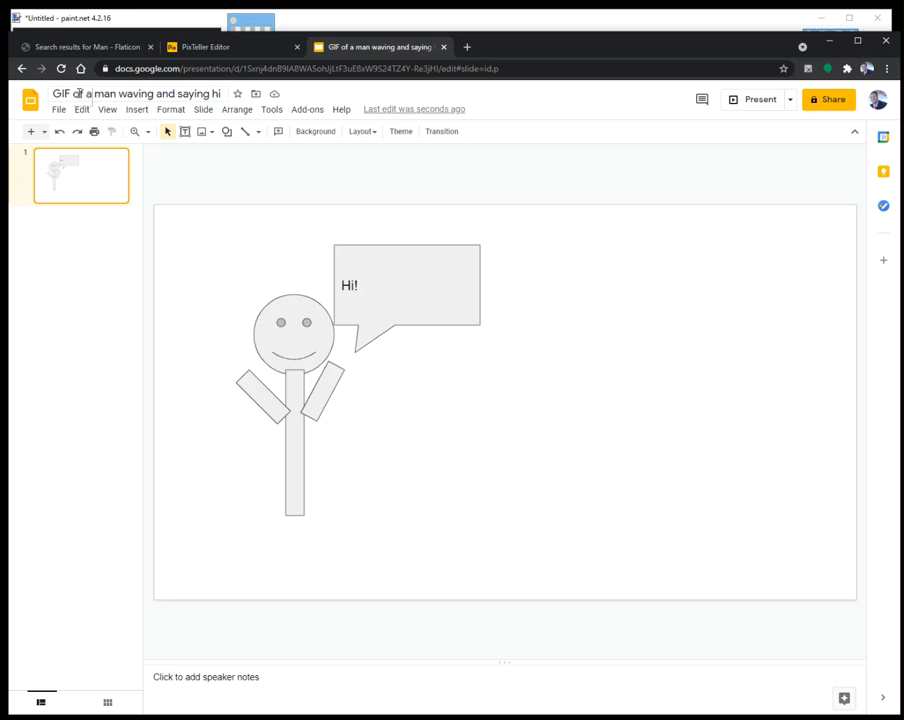
{"action": "left_click", "coordinate": [76, 92]}
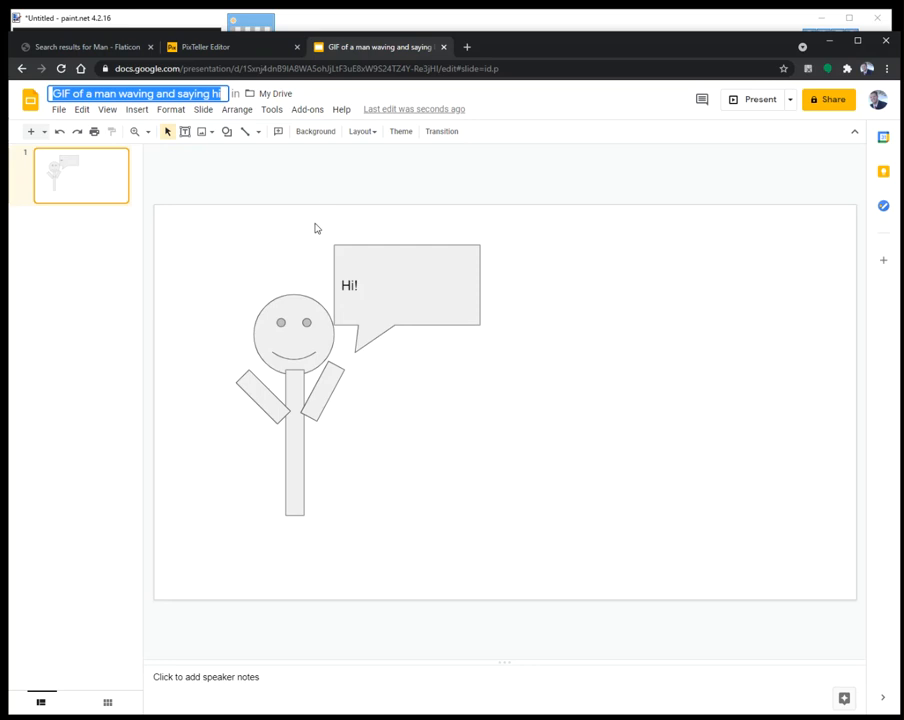
{"action": "left_click", "coordinate": [201, 245]}
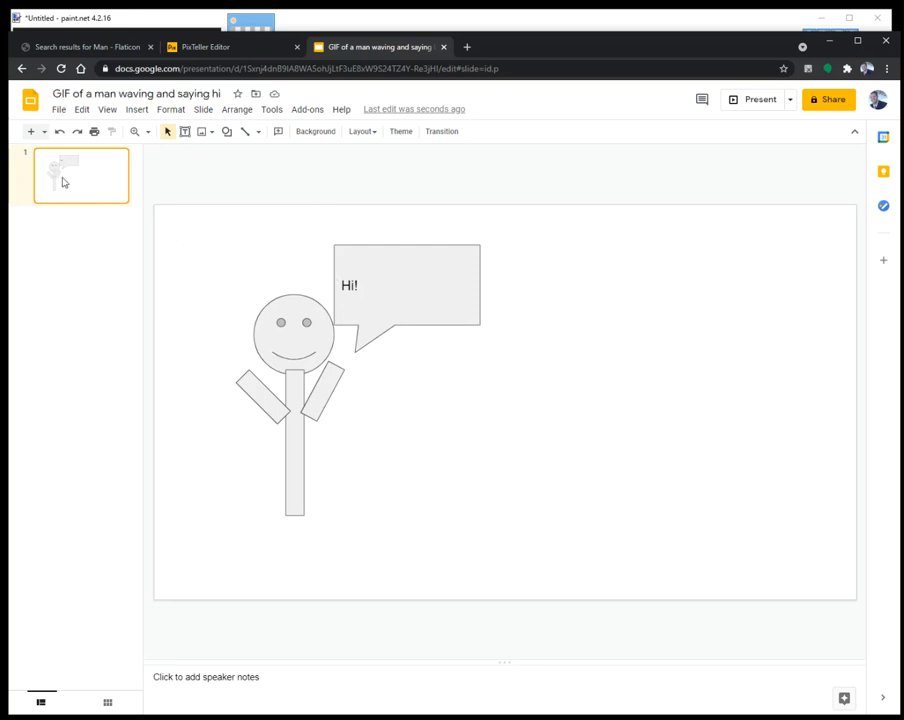
Duplicate the first slide as a second frame and delete the surplus copy
{"action": "key", "text": "ctrl+d"}
{"action": "left_click", "coordinate": [87, 195]}
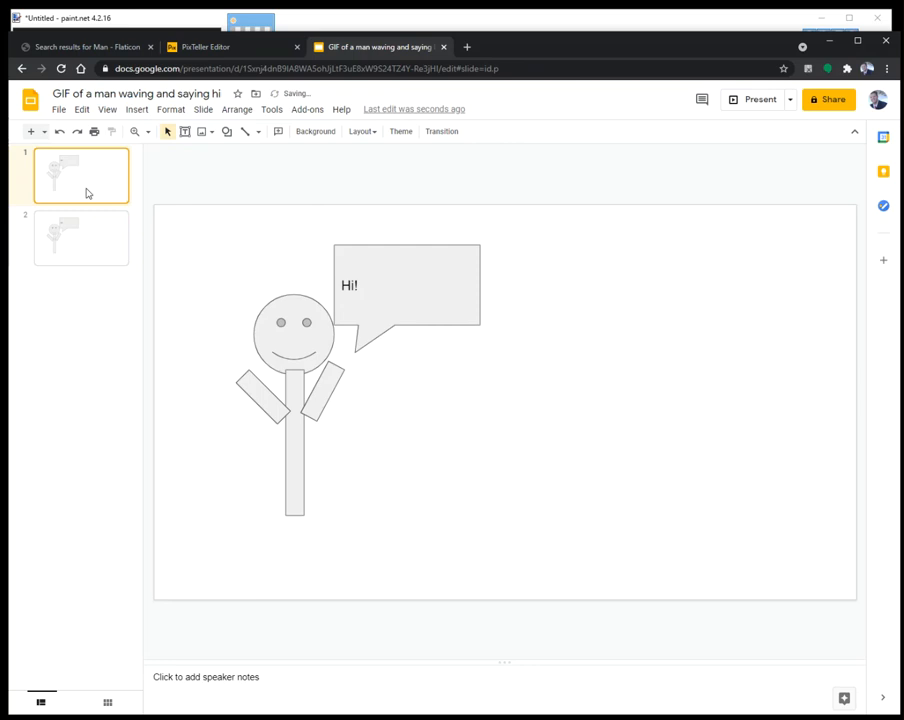
{"action": "key", "text": "ctrl+d"}
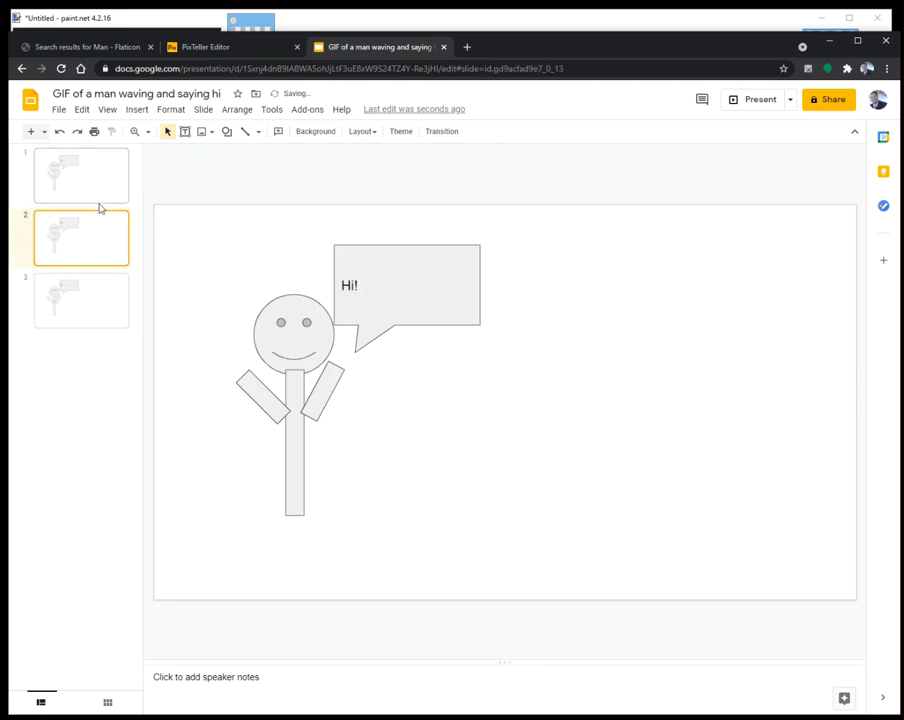
{"action": "key", "text": "Delete"}
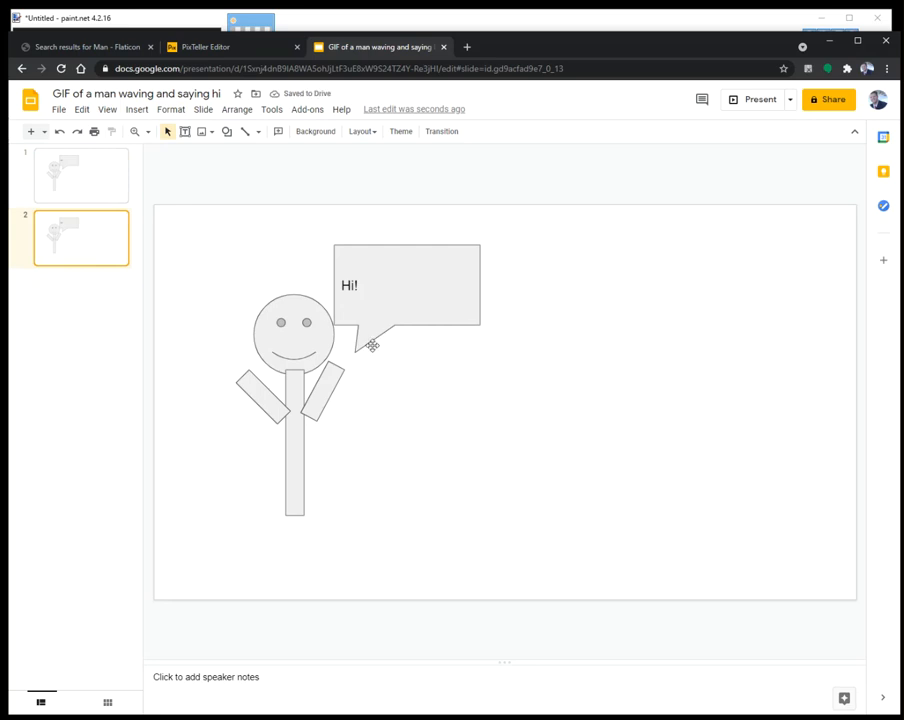
On the second slide, rotate the arm beneath the speech callout outward, away from the head
{"action": "left_click", "coordinate": [320, 390]}
{"action": "left_click_drag", "start_coordinate": [343, 352], "coordinate": [359, 370]}
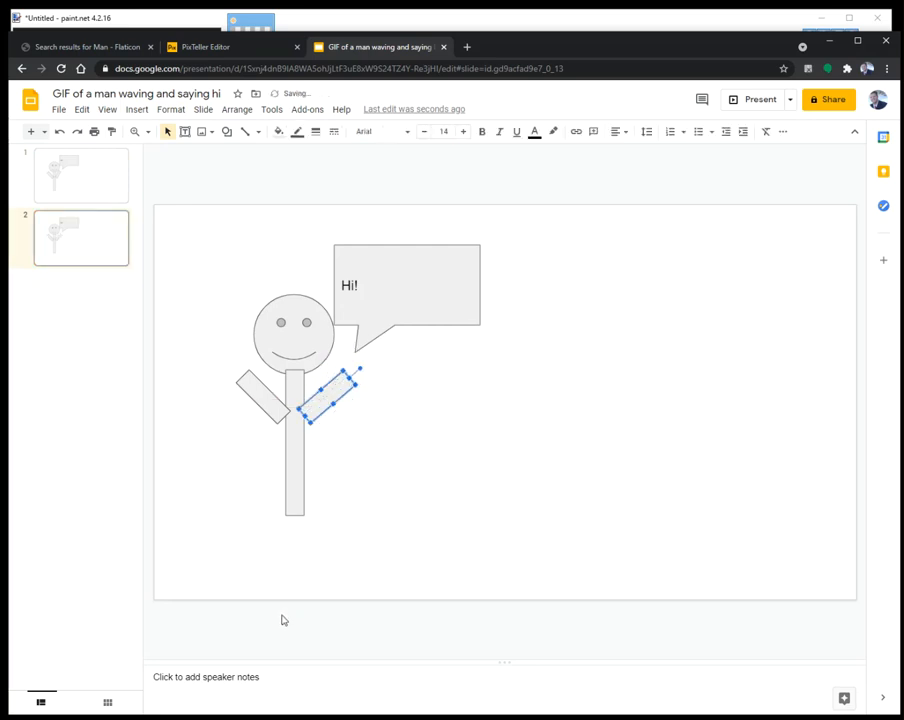
{"action": "left_click", "coordinate": [283, 644]}
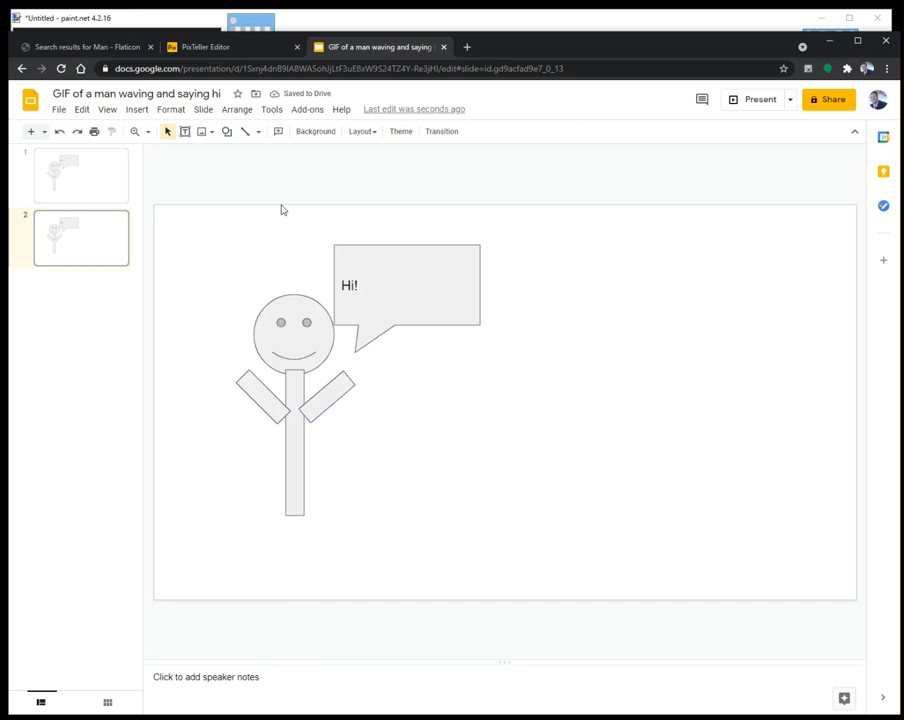
Add a text box below the rotated arm reading "This arm waves back and forth a little", widen it to two lines, and move it closer to the arm
{"action": "left_click", "coordinate": [185, 133]}
{"action": "left_click_drag", "start_coordinate": [344, 421], "coordinate": [436, 470]}
{"action": "type", "text": "This a"}
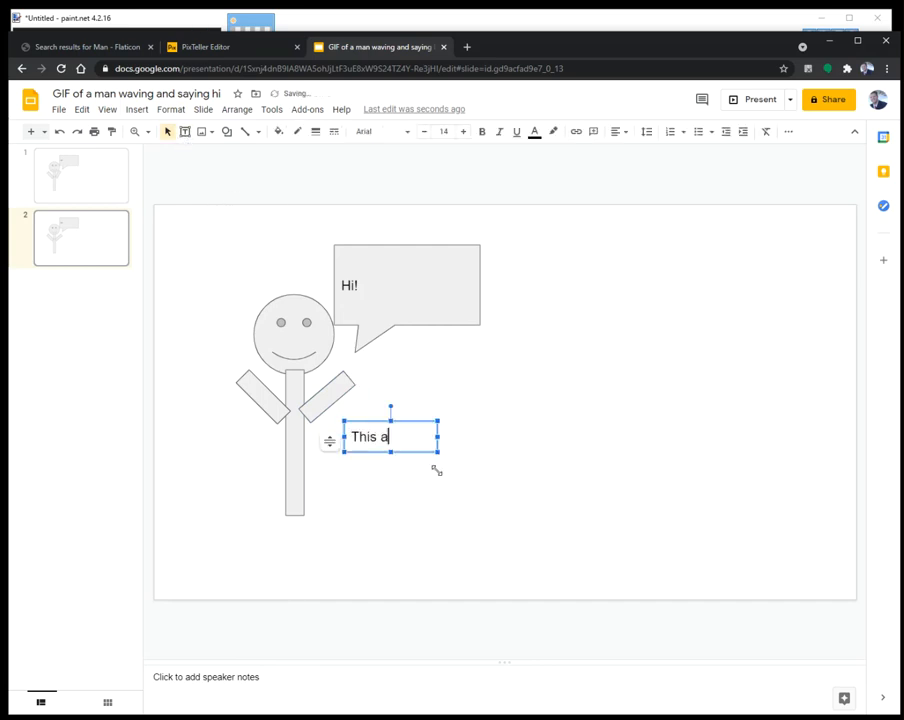
{"action": "type", "text": "rm waves back and forth a little"}
{"action": "left_click_drag", "start_coordinate": [432, 460], "coordinate": [498, 466]}
{"action": "left_click", "coordinate": [536, 506]}
{"action": "left_click", "coordinate": [390, 452]}
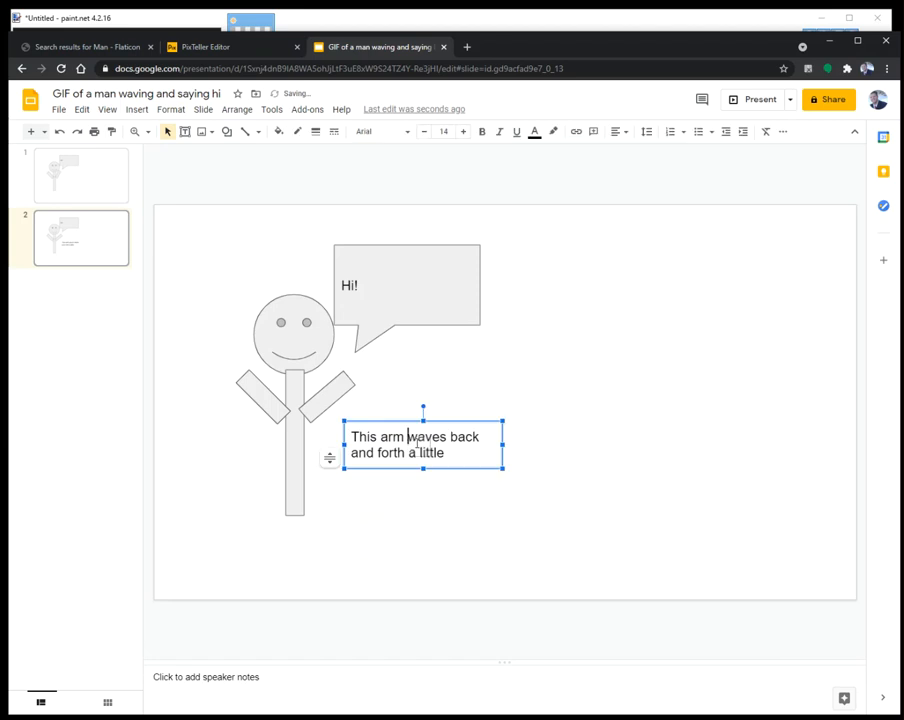
{"action": "left_click_drag", "start_coordinate": [418, 412], "coordinate": [405, 406]}
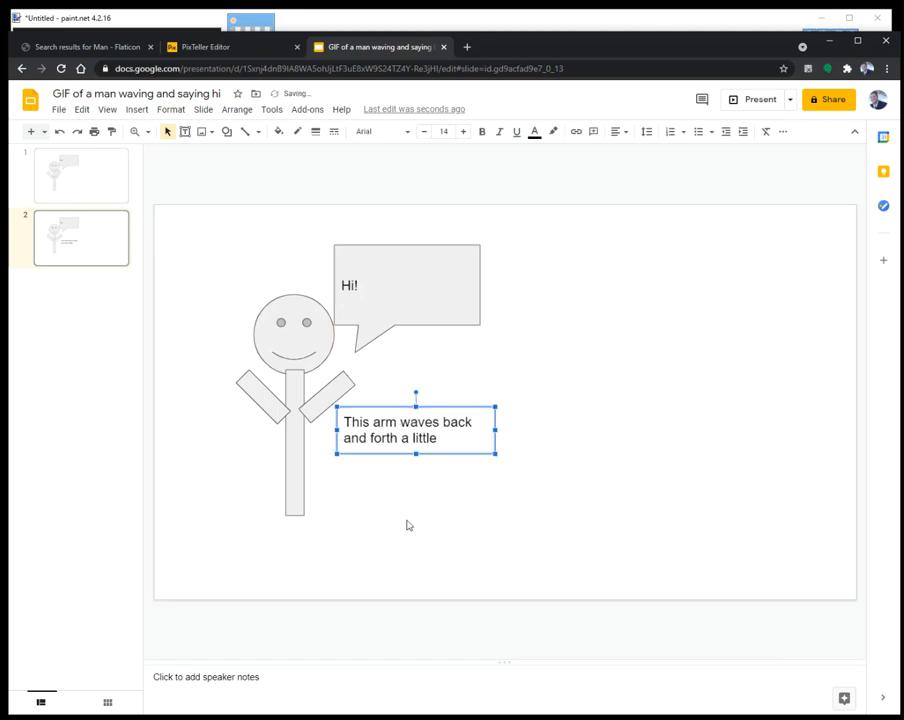
{"action": "left_click", "coordinate": [404, 520]}
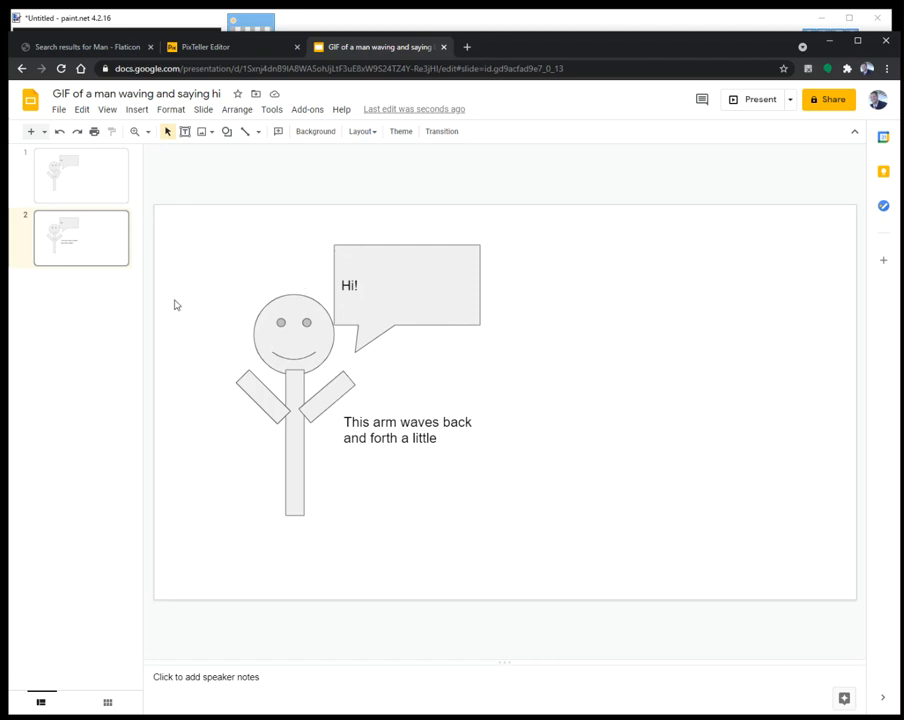
Switch to the Flaticon page, search for "man" icons, and close the pop-up window
{"action": "left_click", "coordinate": [127, 48]}
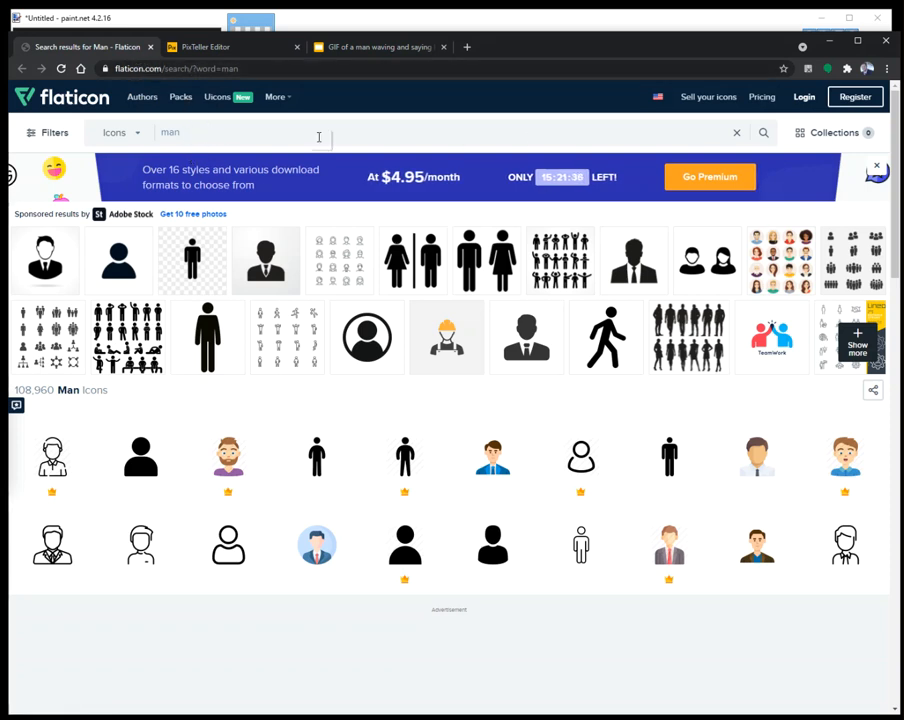
{"action": "left_click_drag", "start_coordinate": [194, 135], "coordinate": [146, 136]}
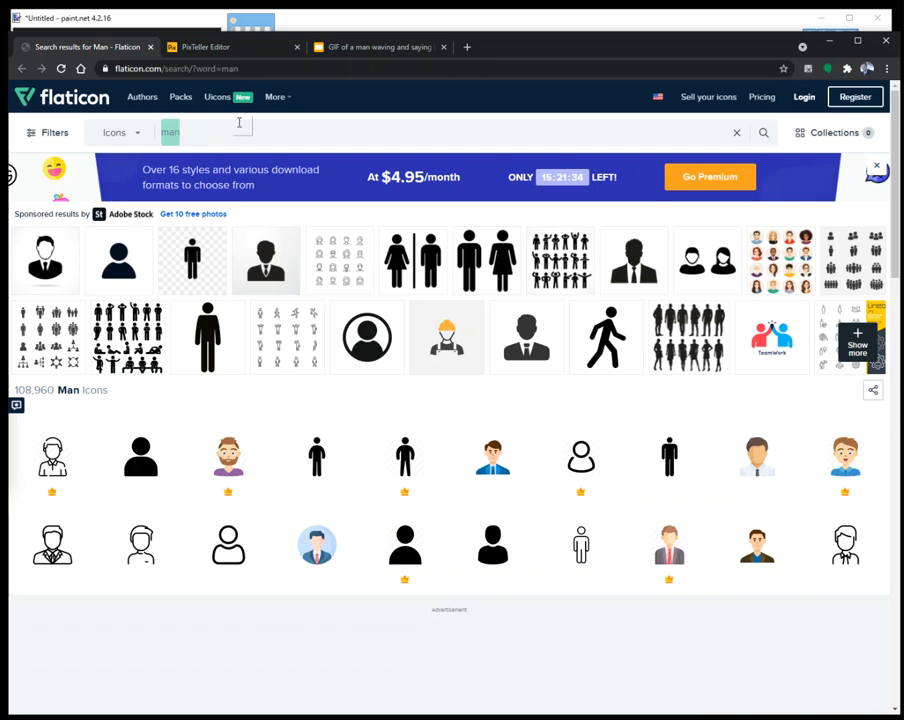
{"action": "type", "text": "man"}
{"action": "left_click", "coordinate": [760, 133]}
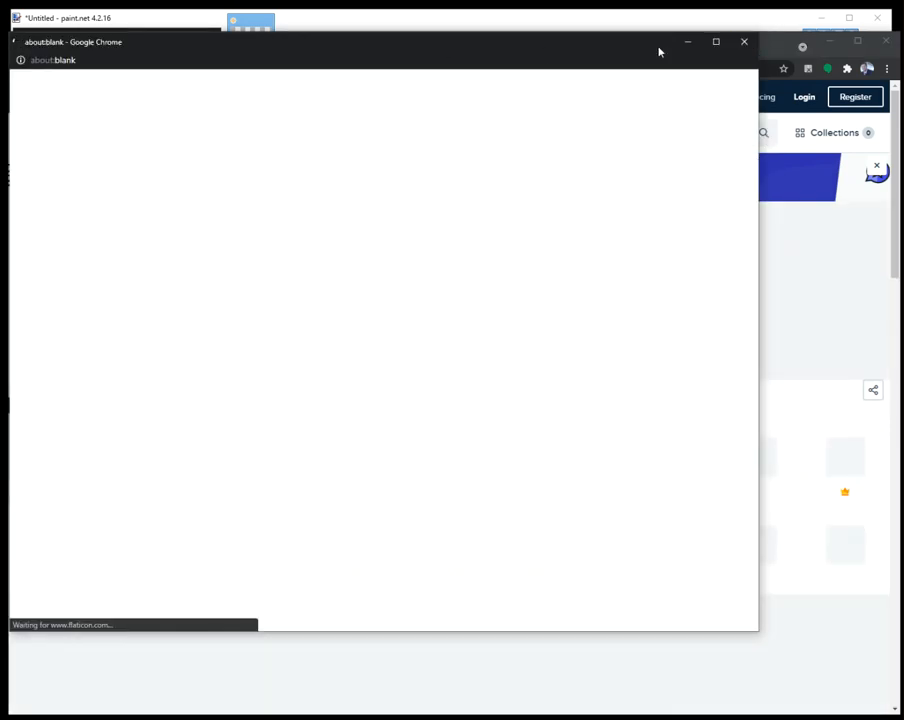
{"action": "left_click", "coordinate": [745, 43]}
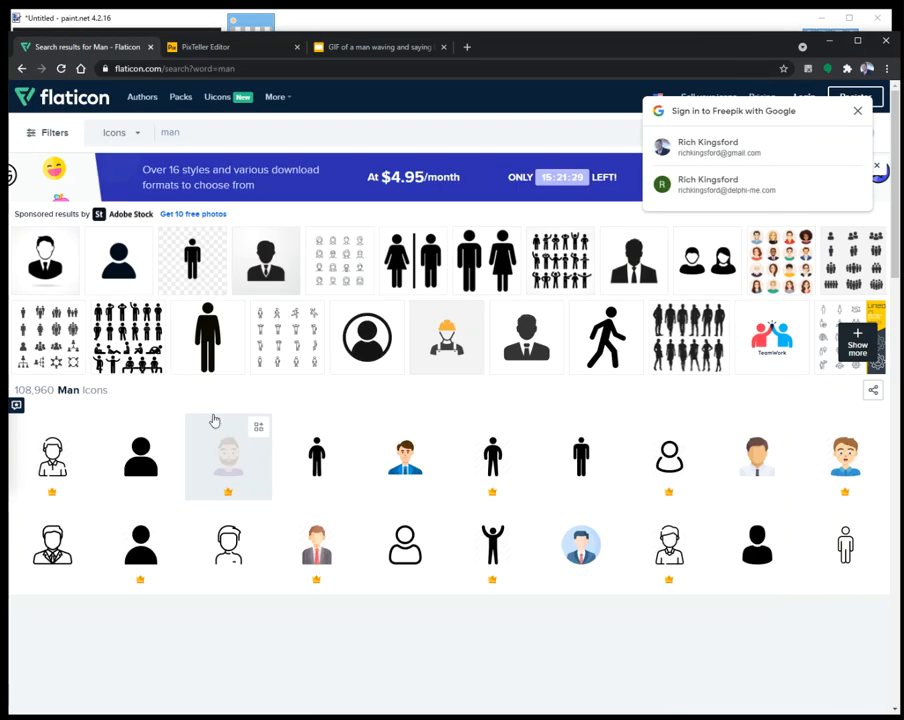
Download the free full-body man silhouette icon as a PNG and close the attribution notice
{"action": "mouse_move", "coordinate": [578, 462]}
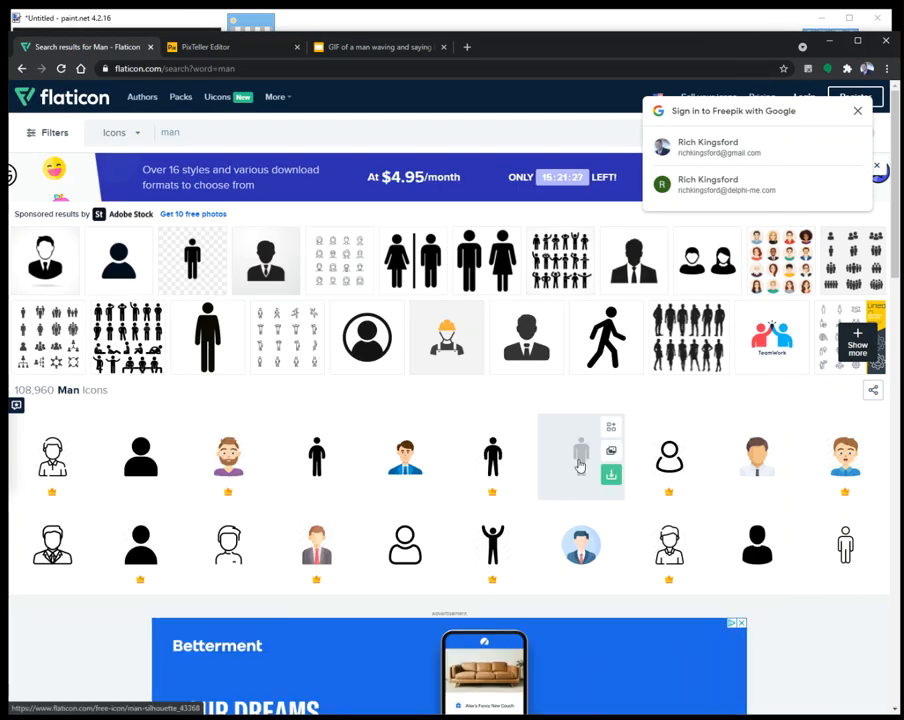
{"action": "left_click", "coordinate": [610, 476]}
{"action": "left_click", "coordinate": [592, 394]}
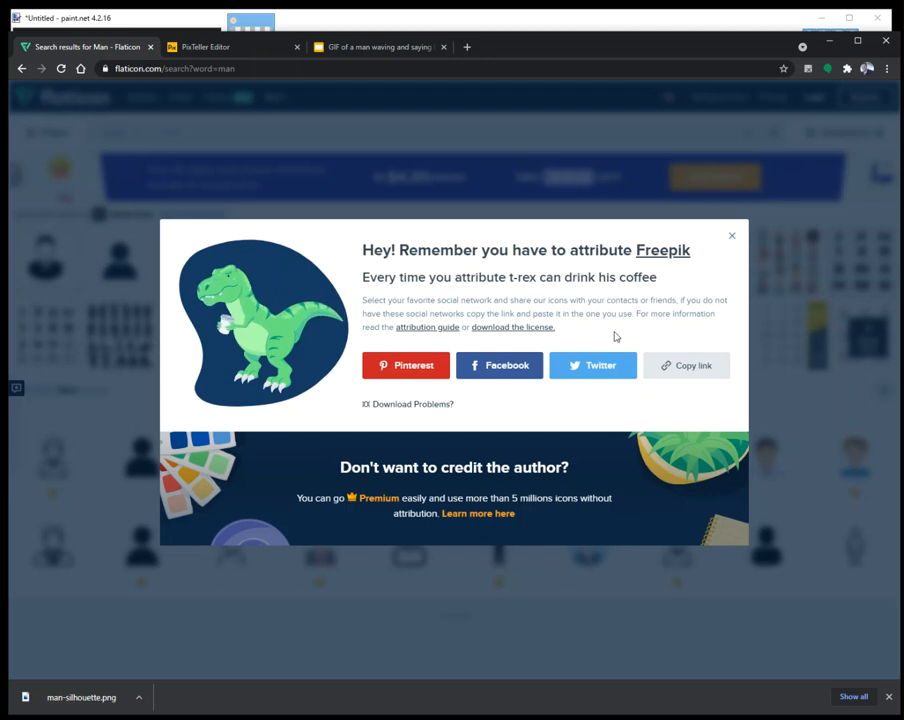
{"action": "left_click", "coordinate": [731, 236]}
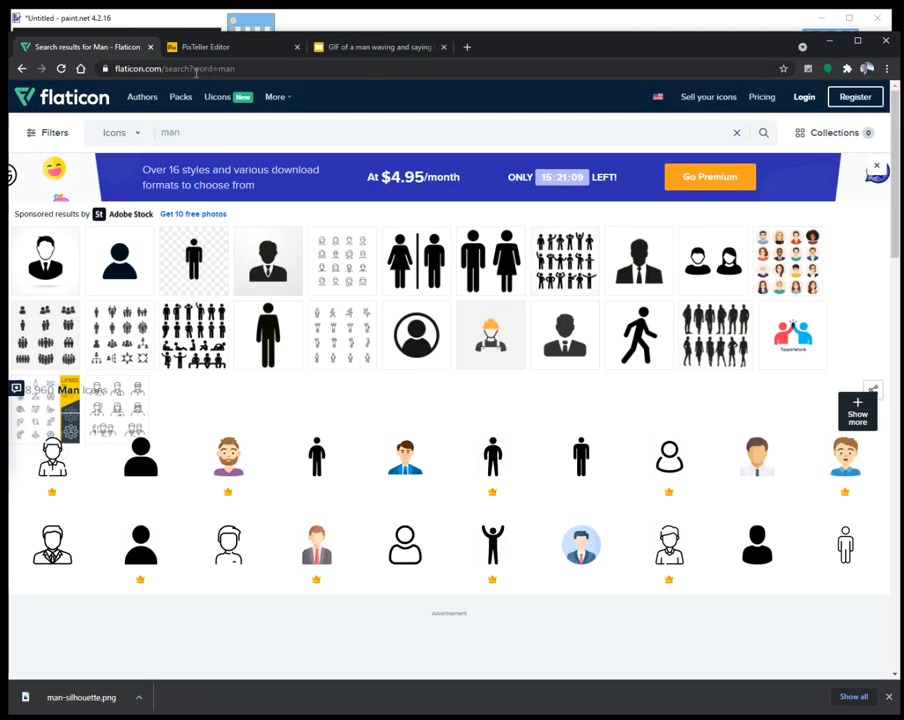
Return to the Flaticon home page, close the sign-in pop-up, and look over the page and its web address
{"action": "left_click", "coordinate": [130, 104]}
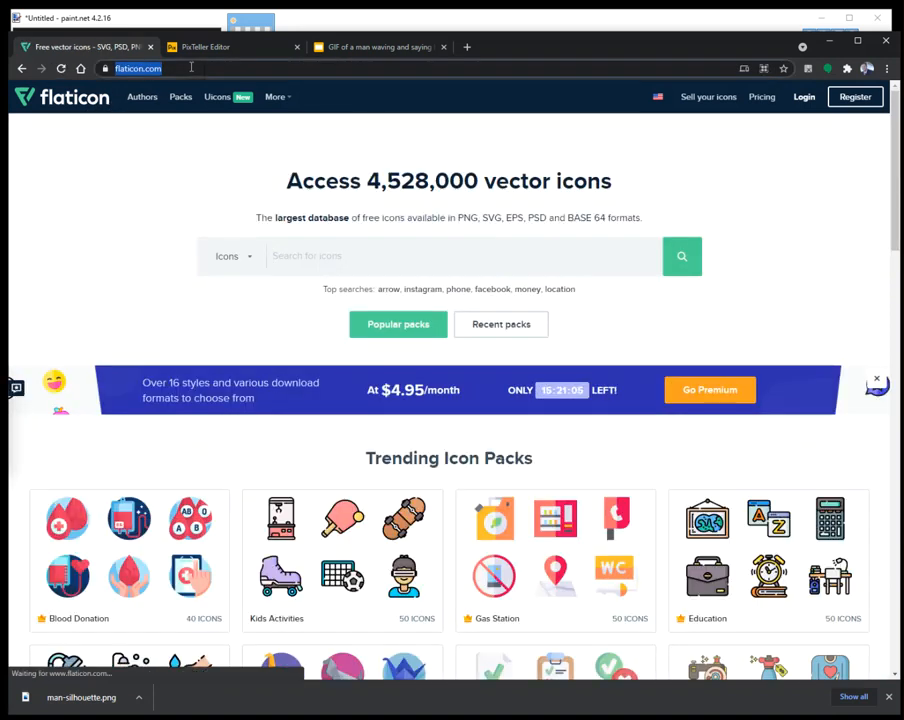
{"action": "left_click", "coordinate": [267, 66]}
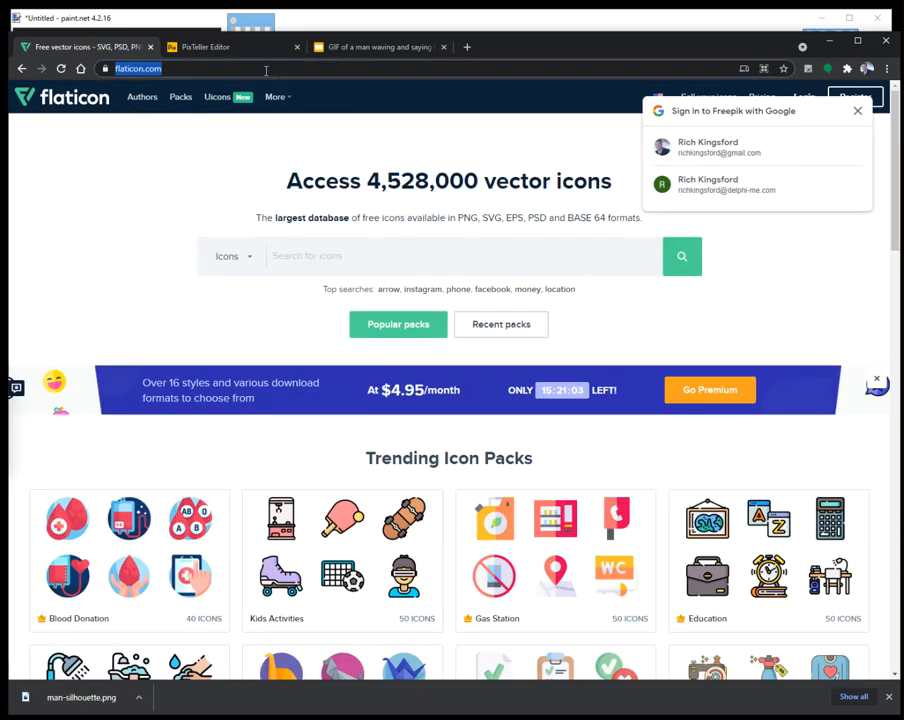
{"action": "scroll", "coordinate": [703, 455], "scroll_direction": "down", "scroll_amount": 2}
{"action": "left_click", "coordinate": [857, 111]}
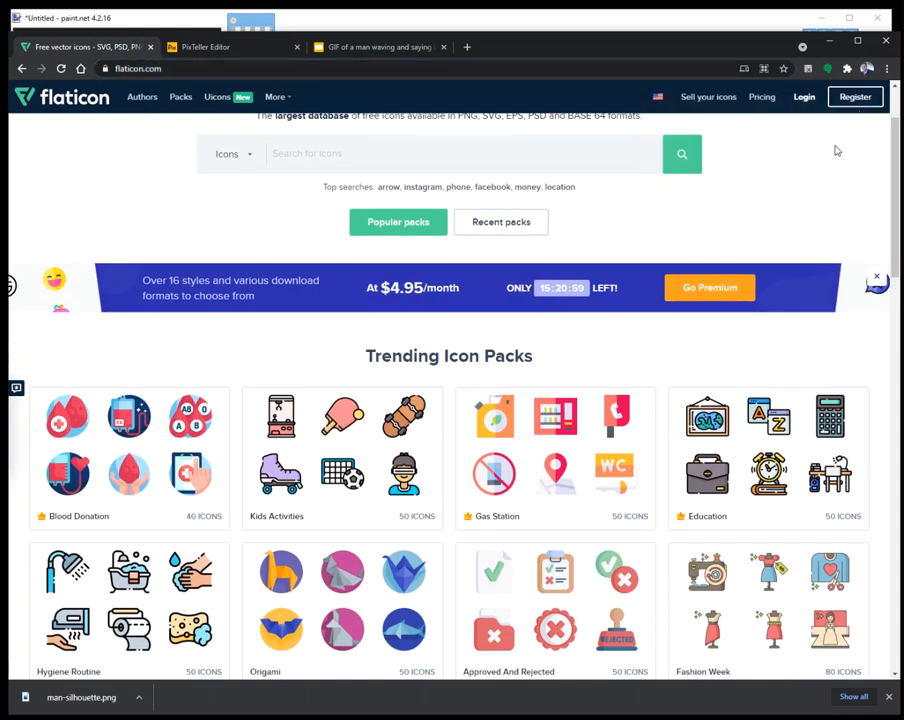
{"action": "left_click", "coordinate": [214, 66]}
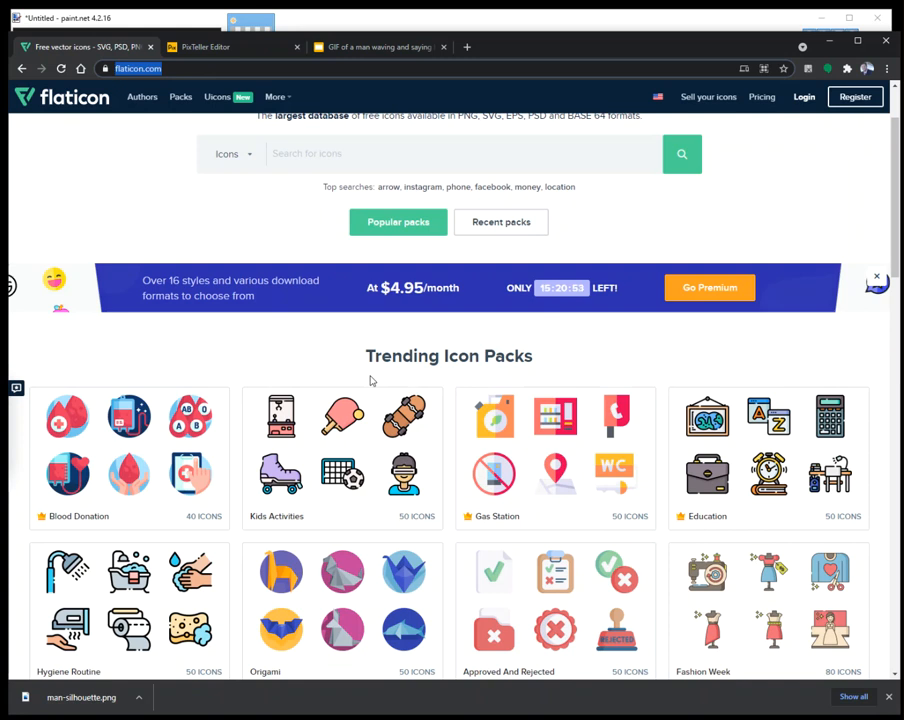
{"action": "scroll", "coordinate": [210, 224], "scroll_direction": "up", "scroll_amount": 1}
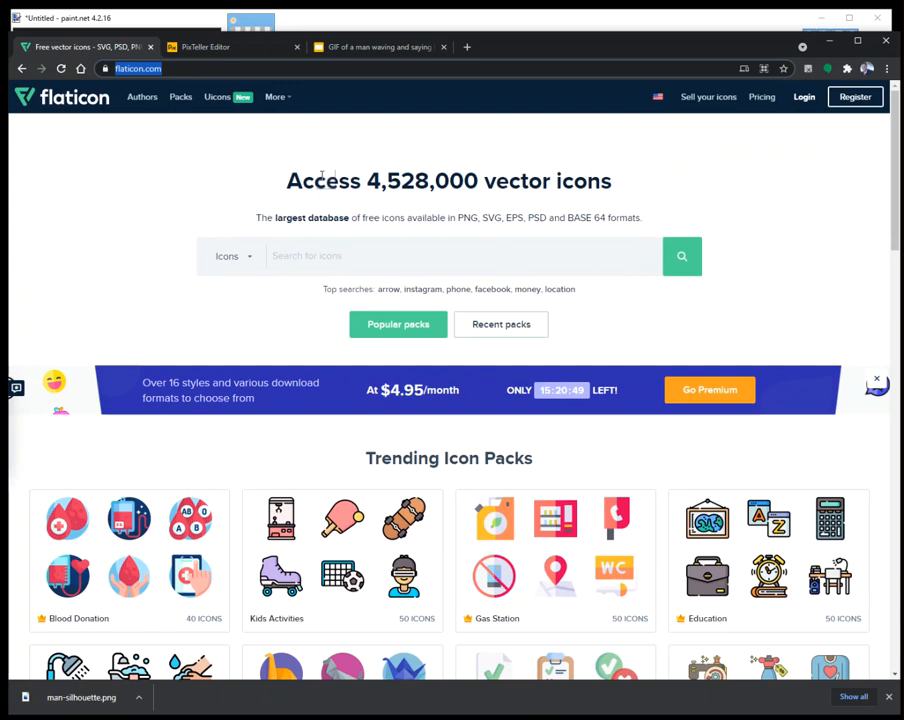
Show the downloaded man-silhouette.png in the Downloads folder and move the folder window fully into view
{"action": "left_click", "coordinate": [139, 697]}
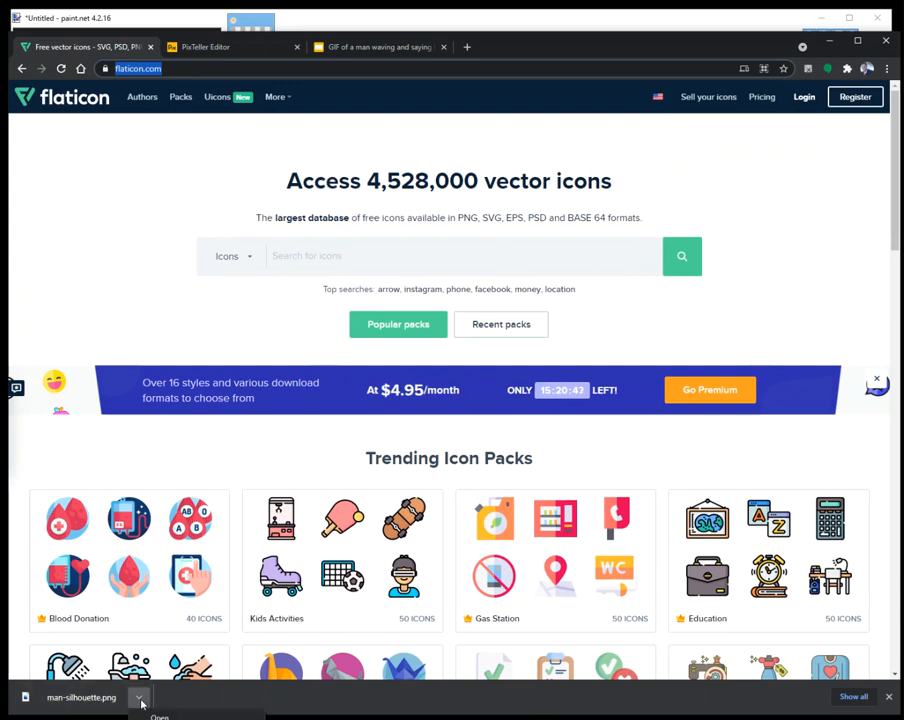
{"action": "left_click", "coordinate": [170, 719]}
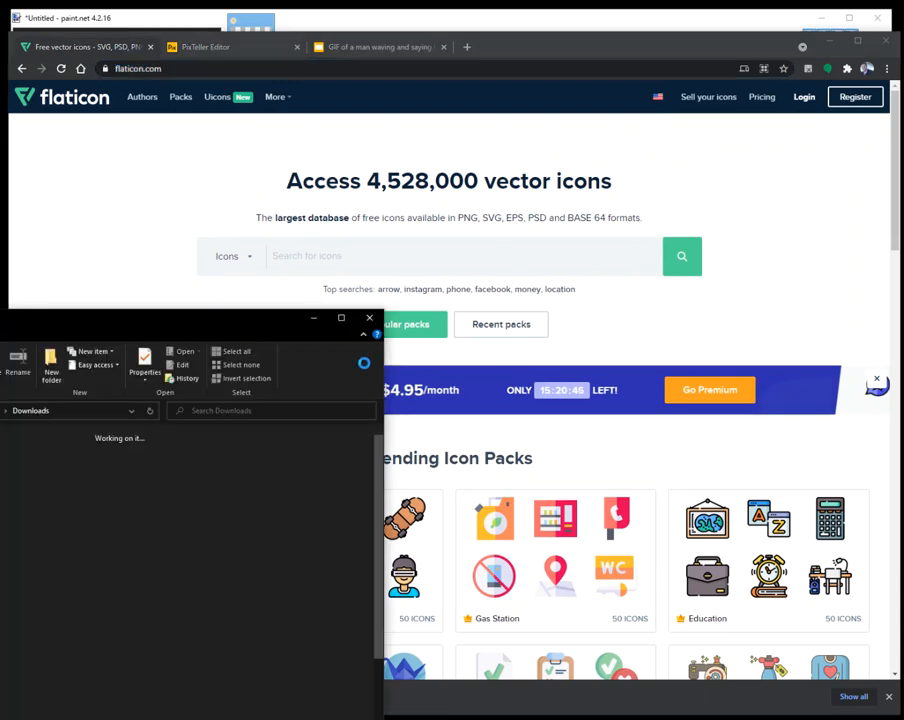
{"action": "left_click_drag", "start_coordinate": [125, 316], "coordinate": [394, 490]}
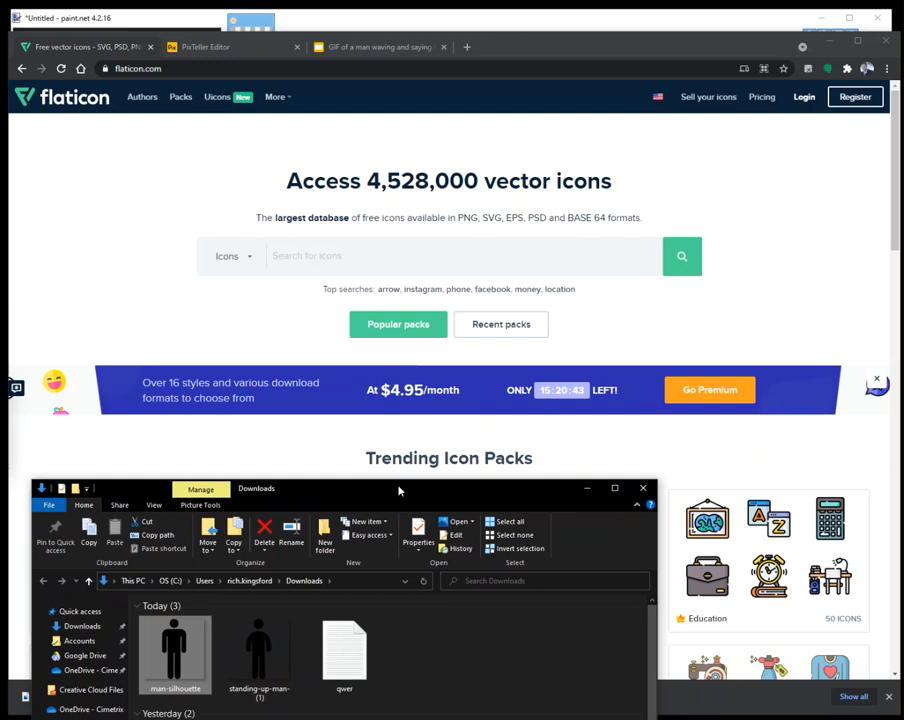
Delete the qwer and standing-up-man-(1) files from the Downloads folder
{"action": "key", "text": "Delete"}
{"action": "left_click", "coordinate": [278, 662]}
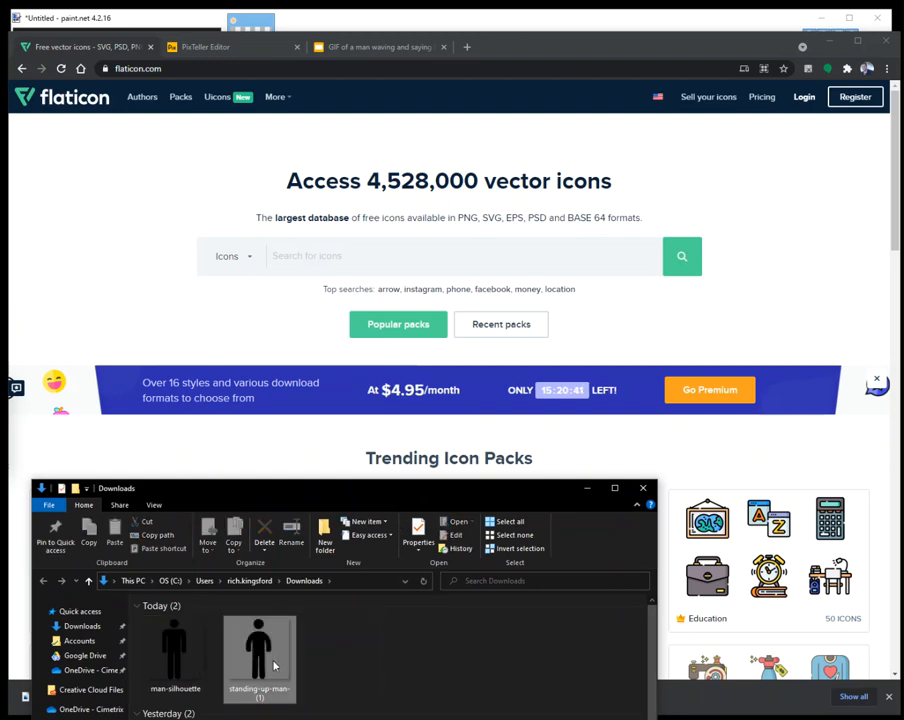
{"action": "key", "text": "Delete"}
Open the downloaded man-silhouette file in paint.net as a separate image
{"action": "left_click", "coordinate": [186, 665]}
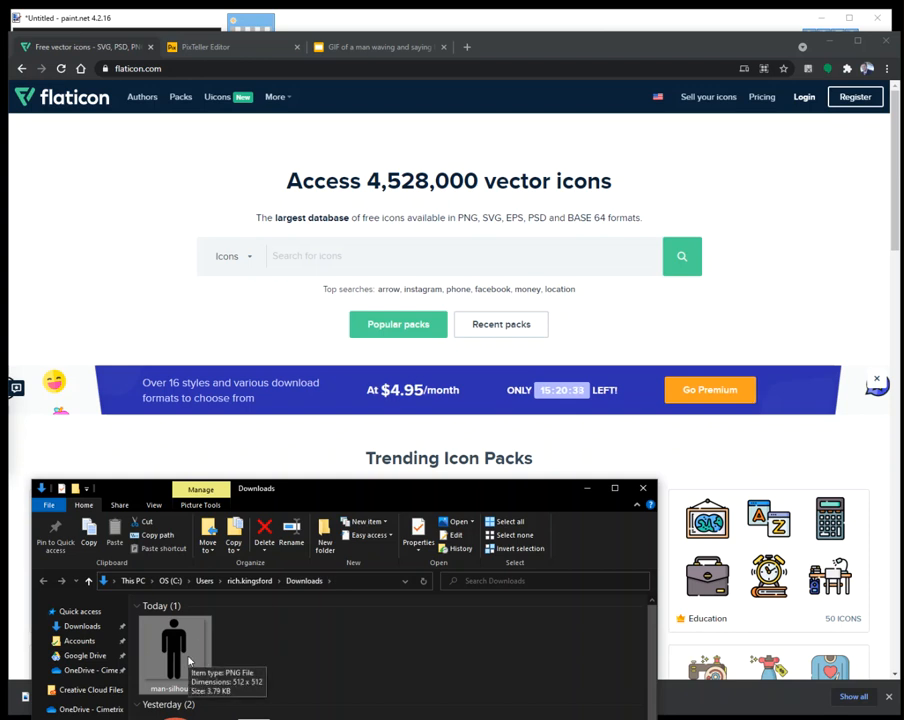
{"action": "left_click", "coordinate": [334, 27]}
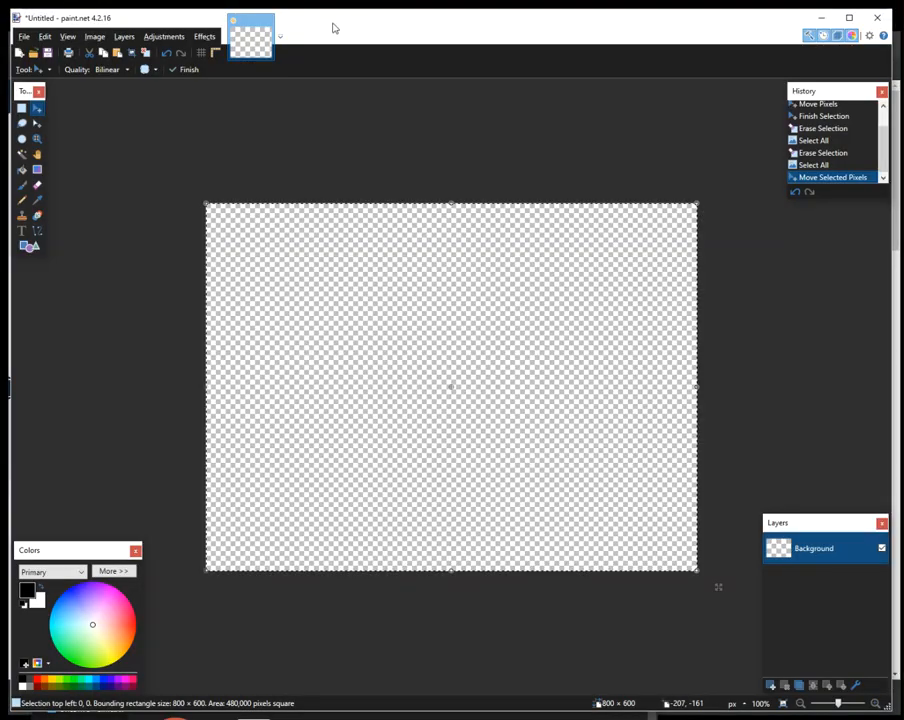
{"action": "key", "text": "alt+Tab"}
{"action": "left_click_drag", "start_coordinate": [170, 655], "coordinate": [394, 338]}
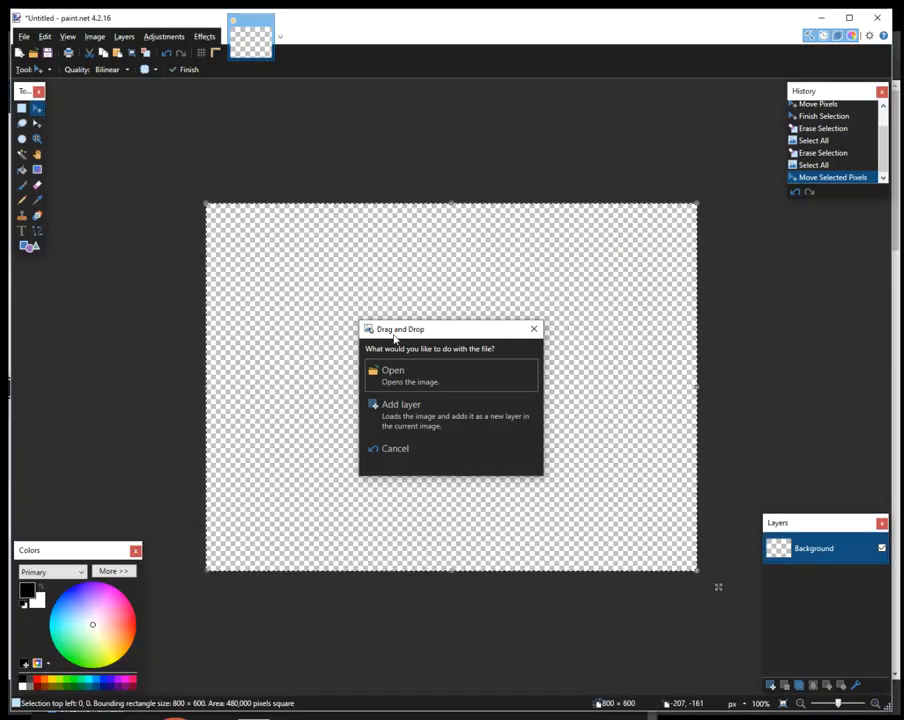
{"action": "left_click", "coordinate": [420, 366]}
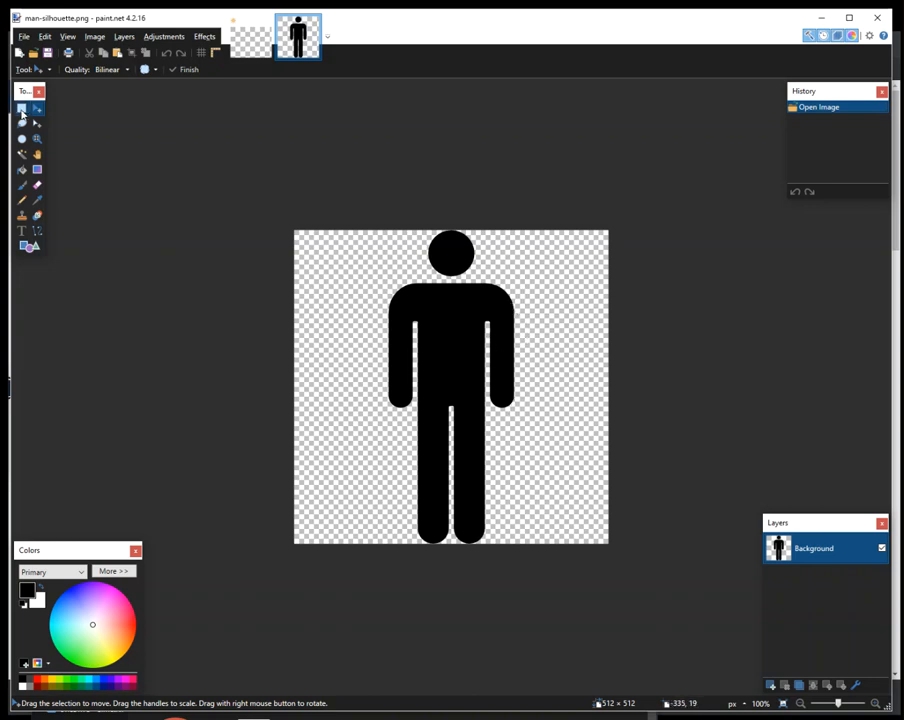
Select the silhouette's arm on the image's right side with a rectangle about 54 × 230 pixels, detach it from the body, and cut it
{"action": "left_click", "coordinate": [22, 110]}
{"action": "left_click_drag", "start_coordinate": [521, 414], "coordinate": [487, 275]}
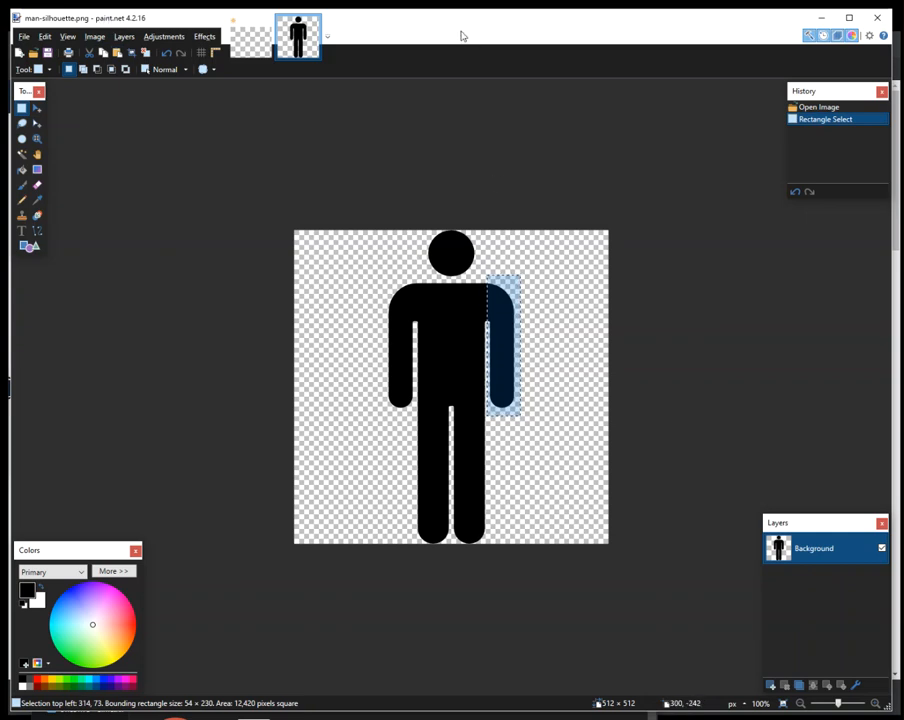
{"action": "key", "text": "m"}
{"action": "left_click_drag", "start_coordinate": [527, 440], "coordinate": [587, 487]}
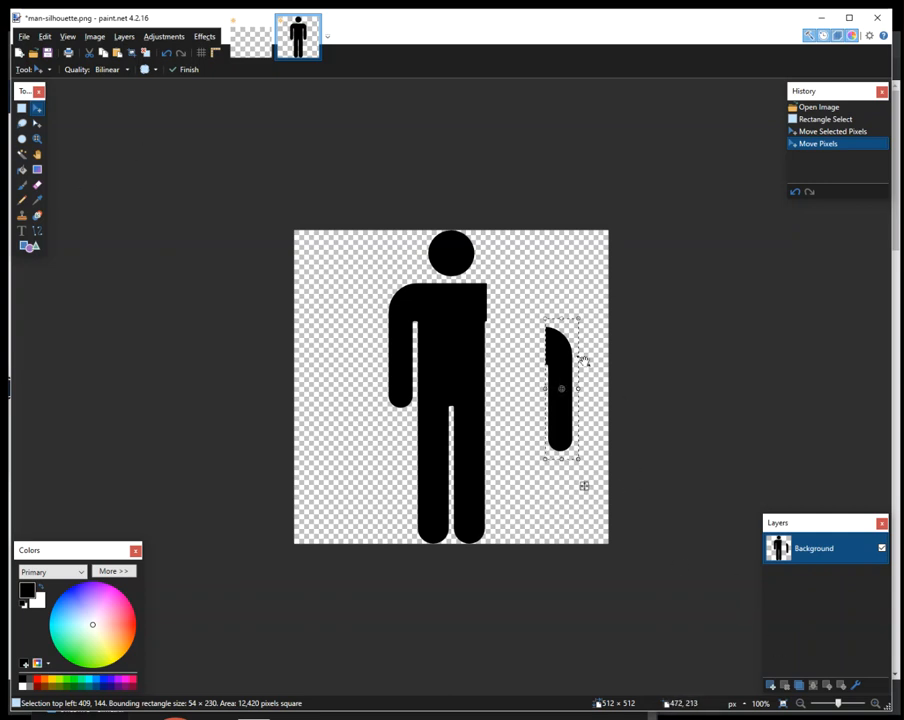
{"action": "left_click_drag", "start_coordinate": [556, 356], "coordinate": [532, 311]}
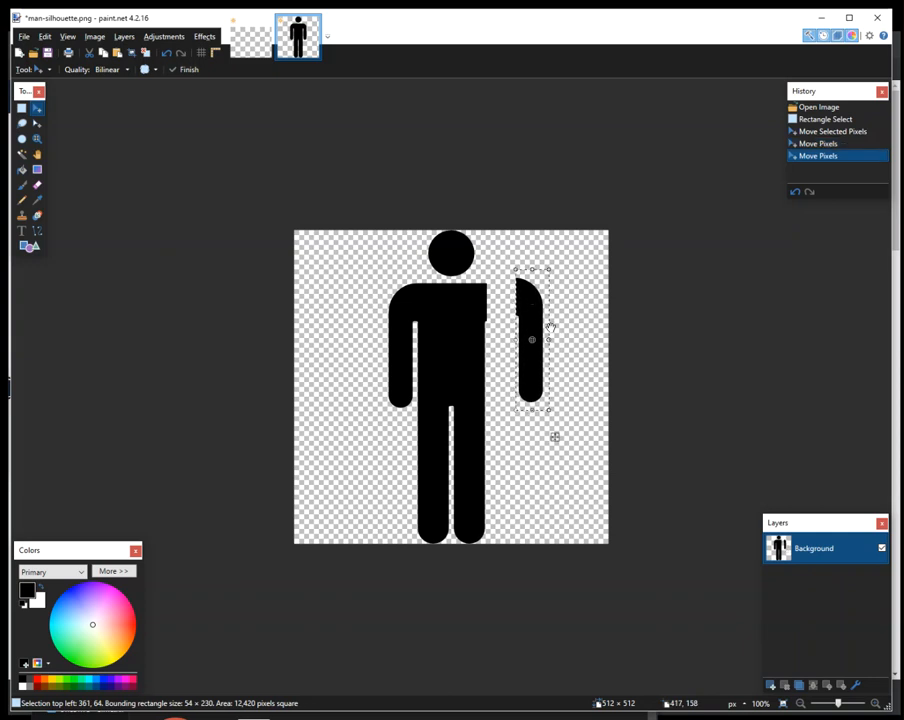
{"action": "key", "text": "ctrl+x"}
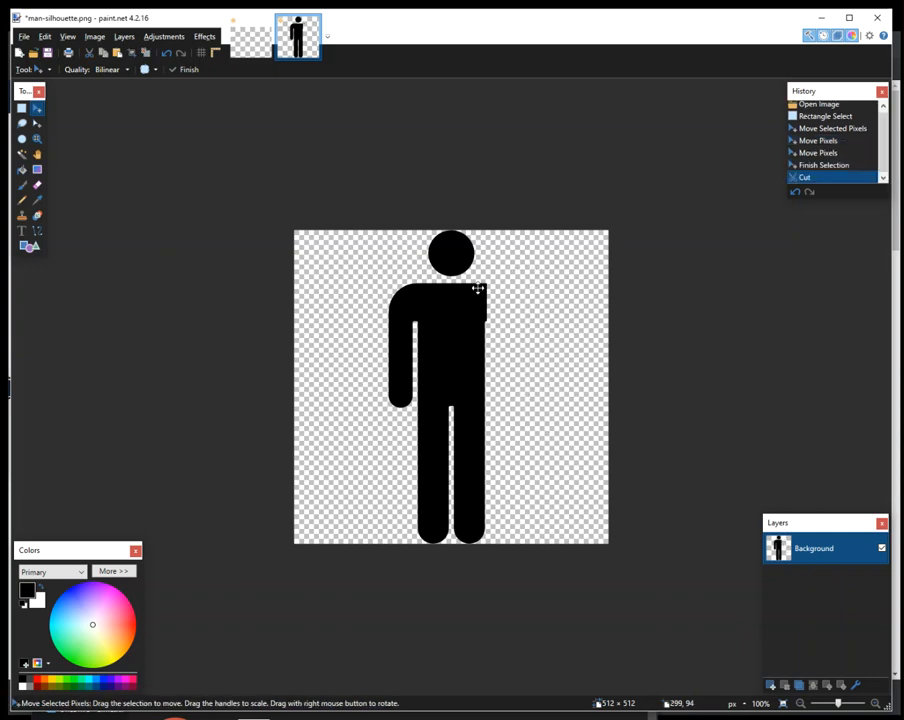
Create a new 54 × 230 pixel image and paste the cut arm into it
{"action": "key", "text": "ctrl+n"}
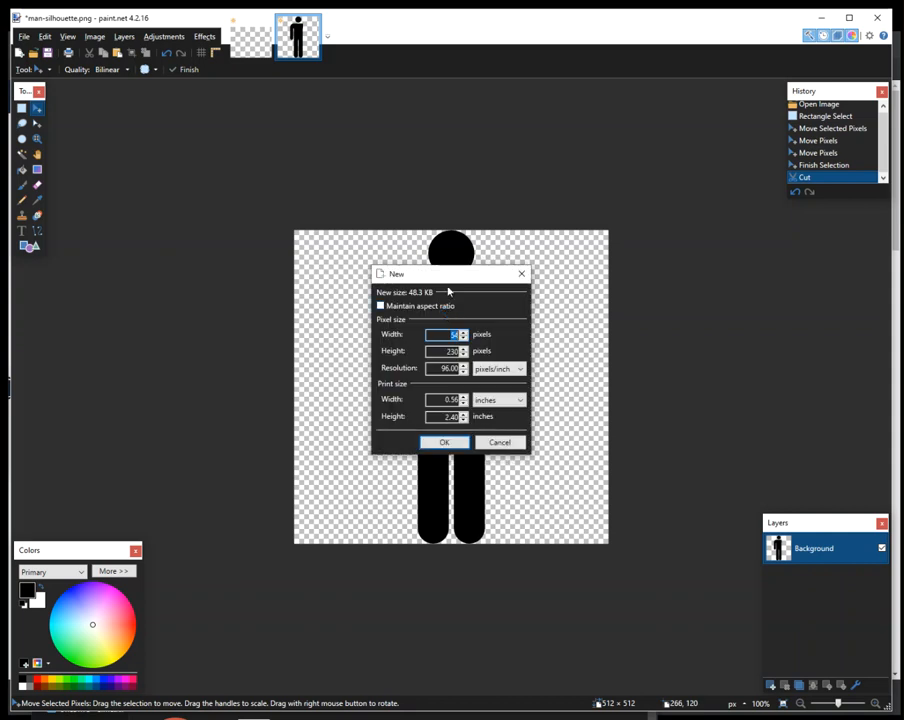
{"action": "left_click", "coordinate": [444, 442]}
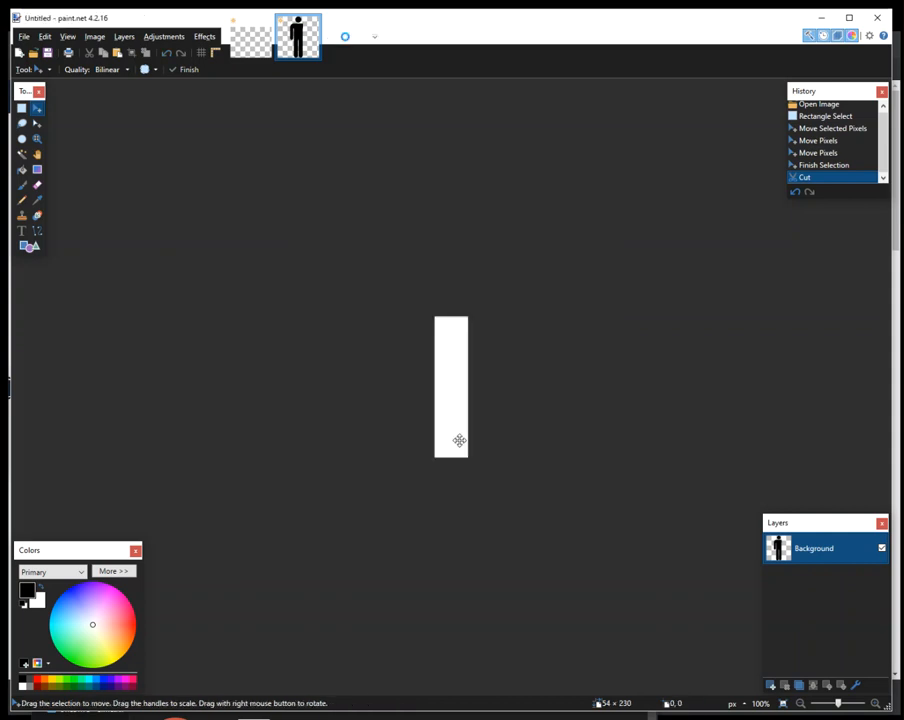
{"action": "key", "text": "ctrl+v"}
{"action": "scroll", "coordinate": [448, 368], "scroll_direction": "up", "scroll_amount": 8}
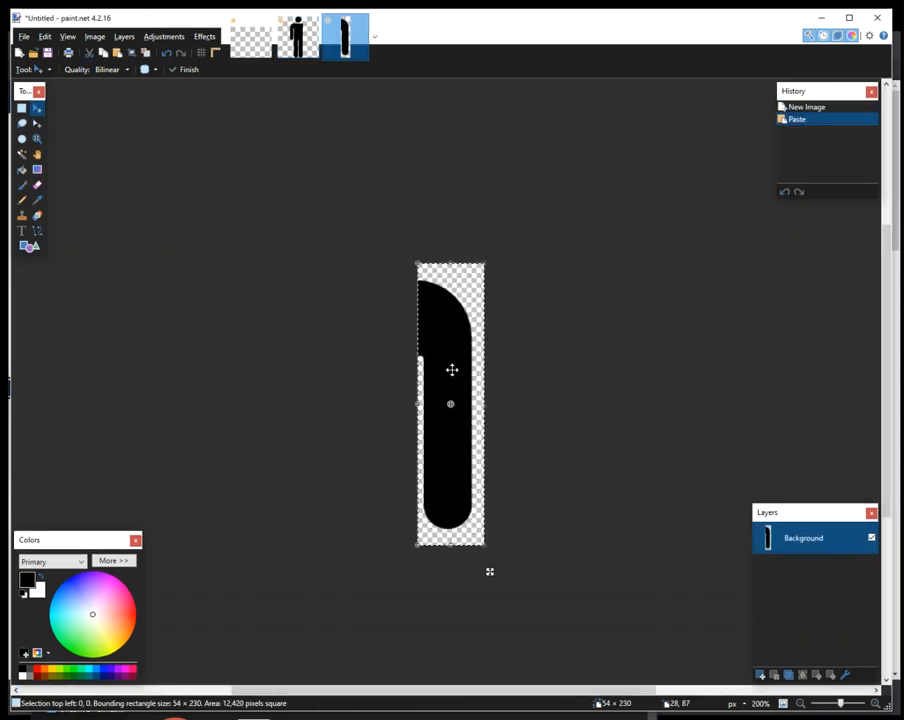
Erase the straight cut edge at the arm's shoulder end into a rounder shape, using a brush width of 9
{"action": "left_click", "coordinate": [37, 187]}
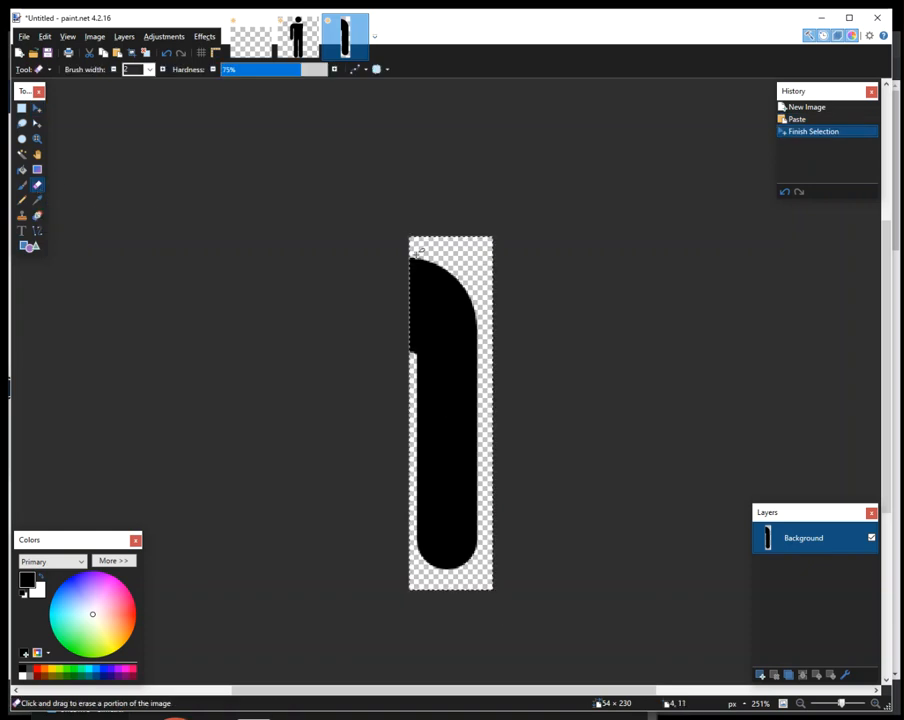
{"action": "left_click", "coordinate": [162, 69]}
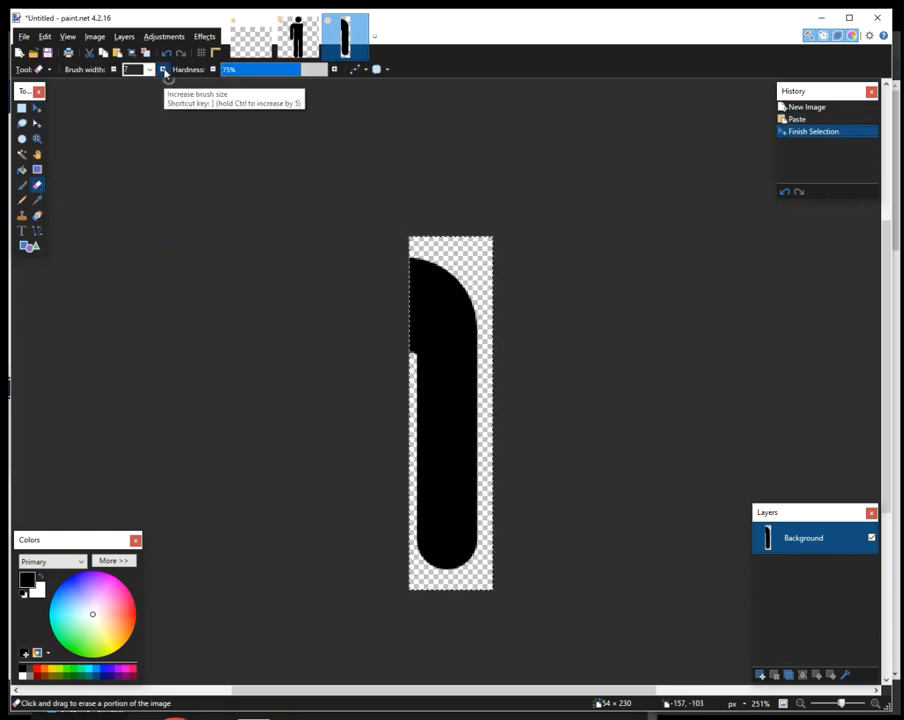
{"action": "mouse_move", "coordinate": [400, 264]}
{"action": "left_mouse_down"}
{"action": "mouse_move", "coordinate": [411, 360]}
{"action": "mouse_move", "coordinate": [401, 320]}
{"action": "left_mouse_up"}
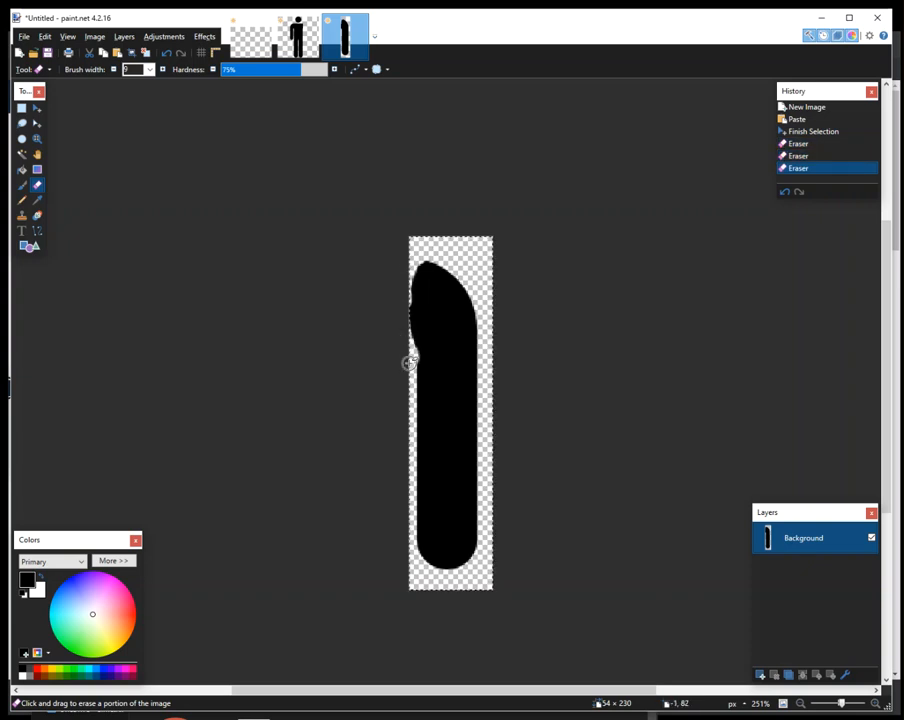
Save the arm image as arm.png with the default save settings
{"action": "key", "text": "alt+f"}
{"action": "type", "text": "a"}
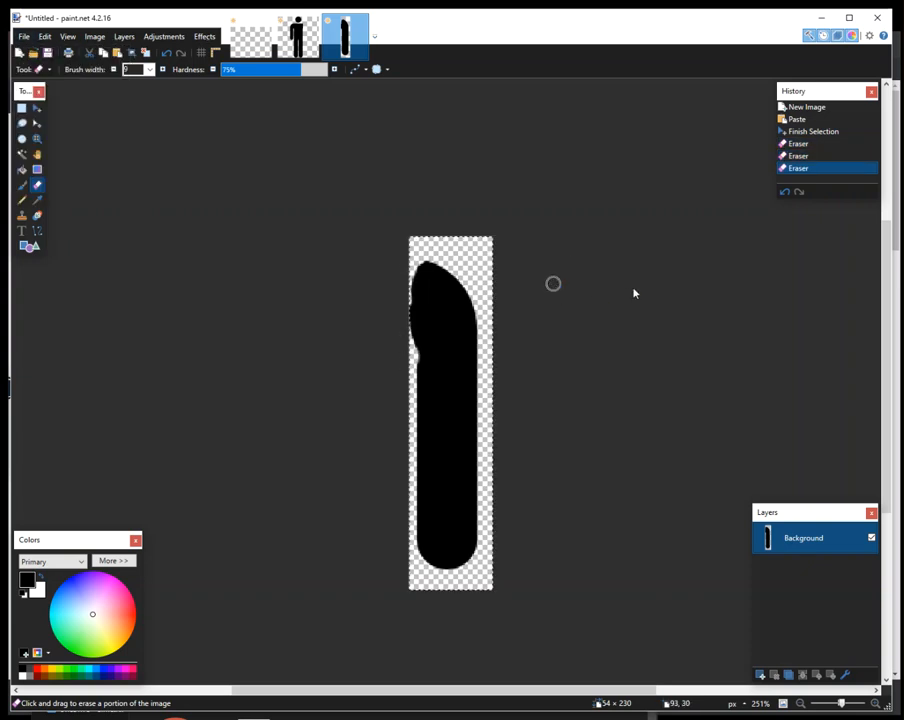
{"action": "type", "text": "a"}
{"action": "key", "text": "Return"}
{"action": "left_click", "coordinate": [468, 388]}
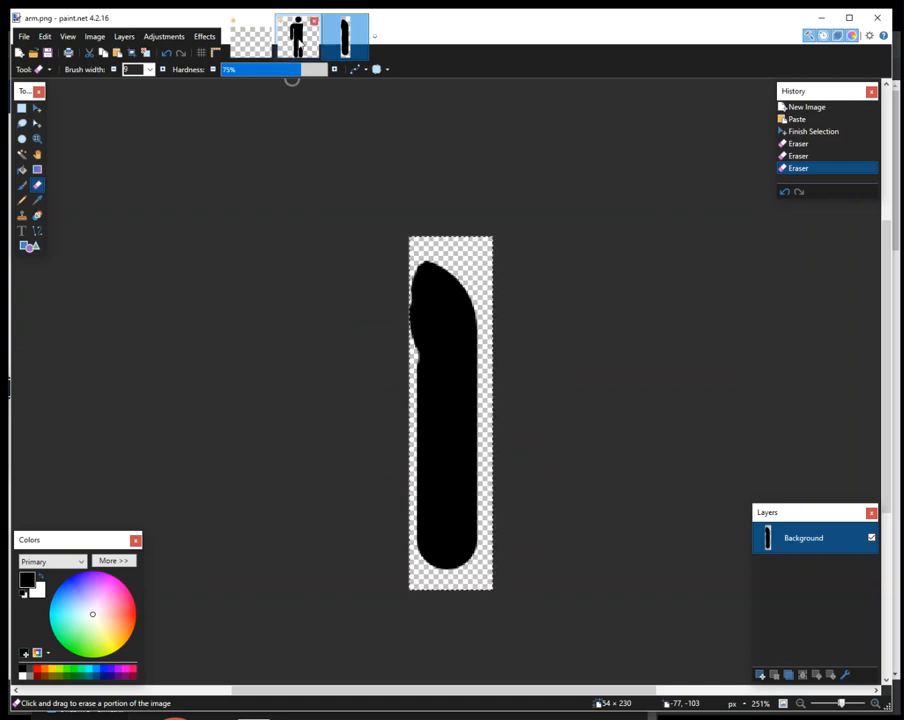
Round off the square shoulder stub on the man silhouette with the Eraser and save the image
{"action": "left_click", "coordinate": [297, 36]}
{"action": "scroll", "coordinate": [489, 288], "scroll_direction": "up", "scroll_amount": 2}
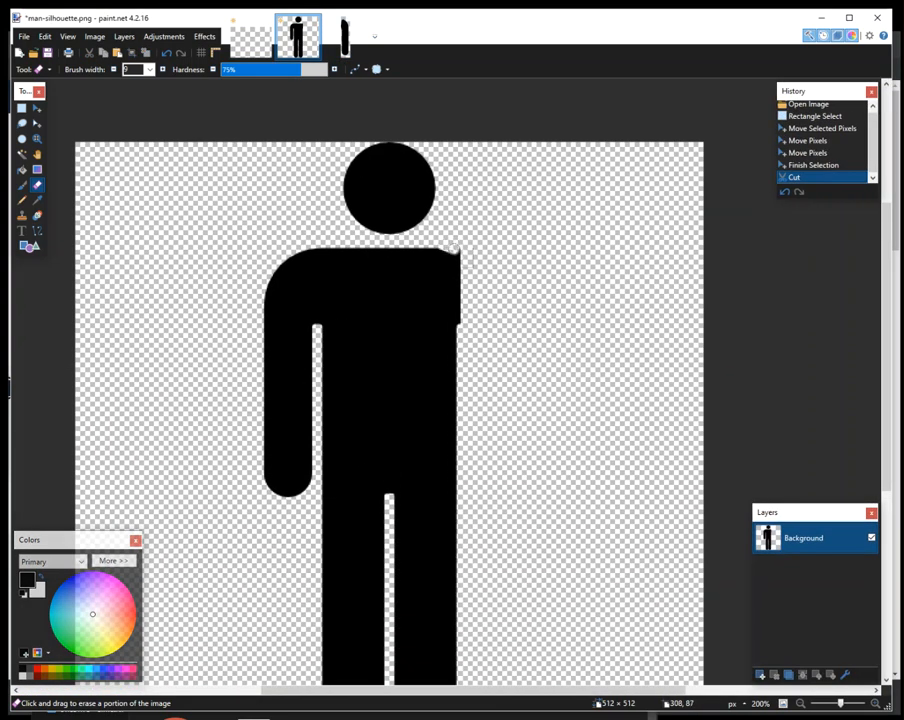
{"action": "left_click_drag", "start_coordinate": [470, 330], "coordinate": [468, 275]}
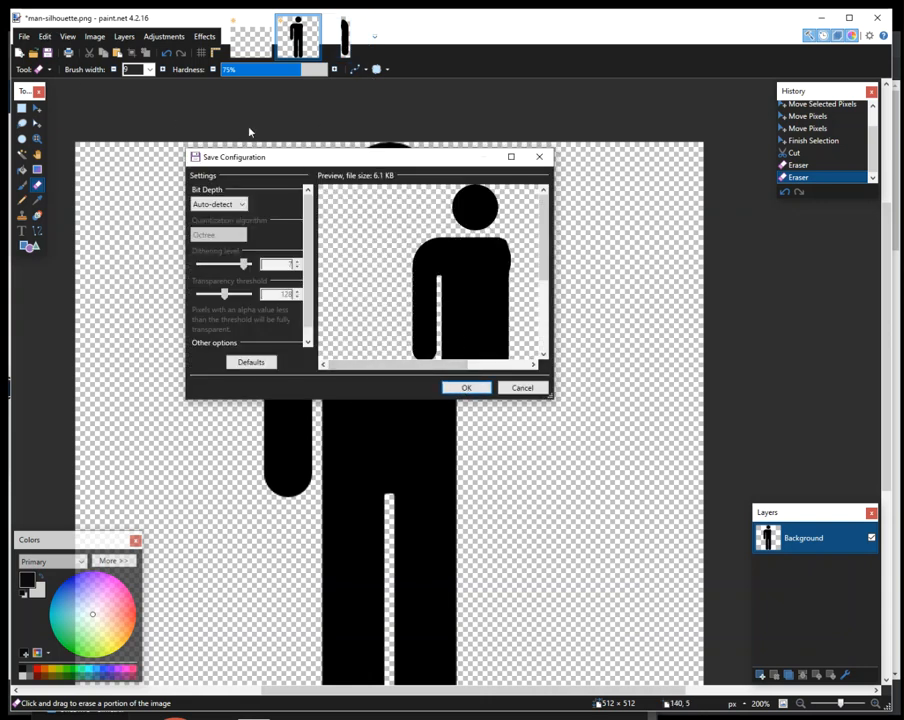
{"action": "left_click", "coordinate": [466, 387]}
Copy the whole arm from arm.png and paste it into the man-silhouette image
{"action": "left_click", "coordinate": [344, 37]}
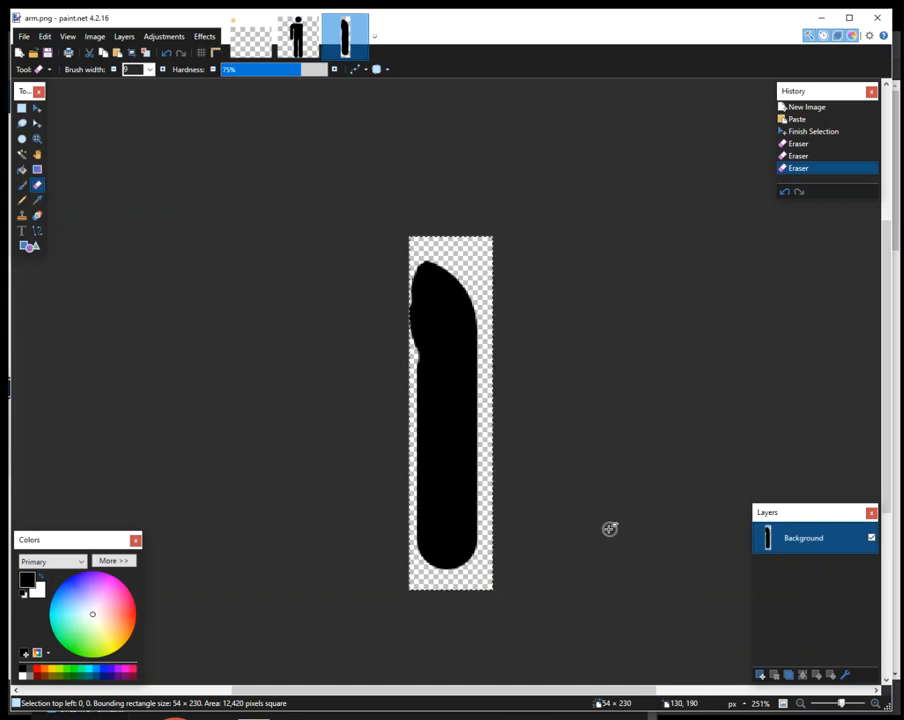
{"action": "left_click", "coordinate": [21, 107]}
{"action": "left_click_drag", "start_coordinate": [367, 208], "coordinate": [540, 654]}
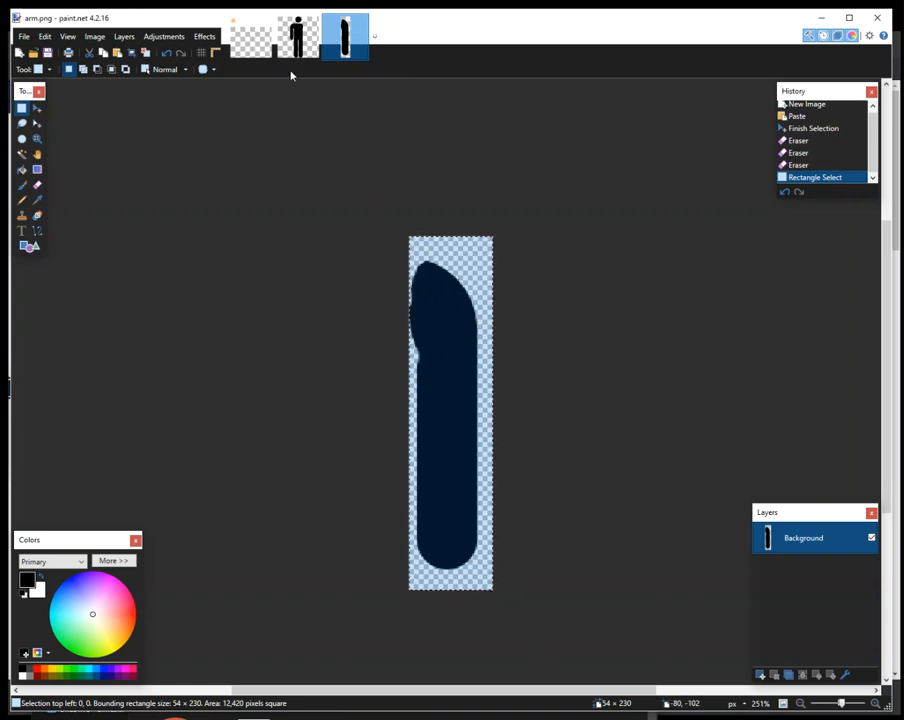
{"action": "left_click", "coordinate": [297, 35]}
{"action": "key", "text": "ctrl+v"}
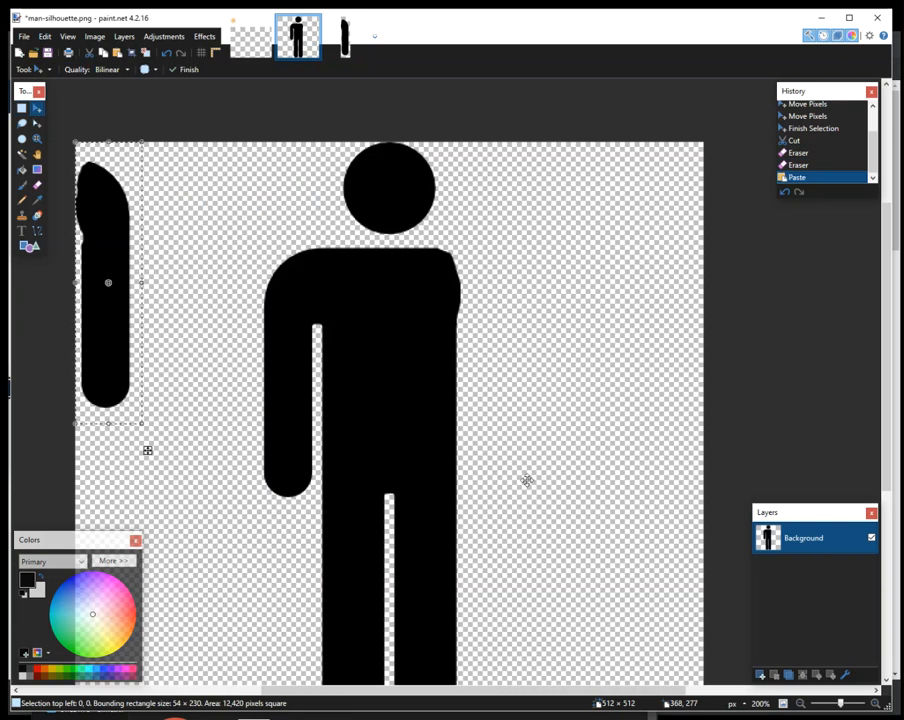
Move the pasted arm beside the armless shoulder and rotate it so the hand points diagonally upward and outward
{"action": "left_click_drag", "start_coordinate": [116, 362], "coordinate": [542, 422]}
{"action": "left_click_drag", "start_coordinate": [583, 494], "coordinate": [621, 173]}
{"action": "left_click_drag", "start_coordinate": [509, 371], "coordinate": [562, 354]}
Cut the rotated arm, paste it onto a new layer, and position it over the shoulder as a raised waving arm
{"action": "key", "text": "ctrl+x"}
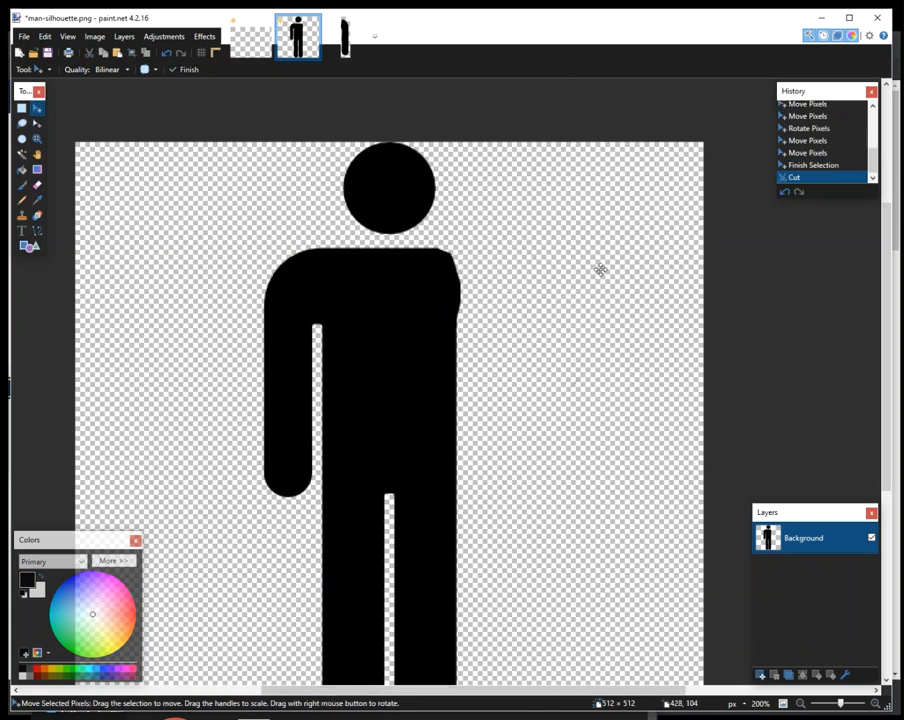
{"action": "left_click", "coordinate": [760, 677]}
{"action": "key", "text": "ctrl+v"}
{"action": "left_click_drag", "start_coordinate": [548, 346], "coordinate": [448, 268]}
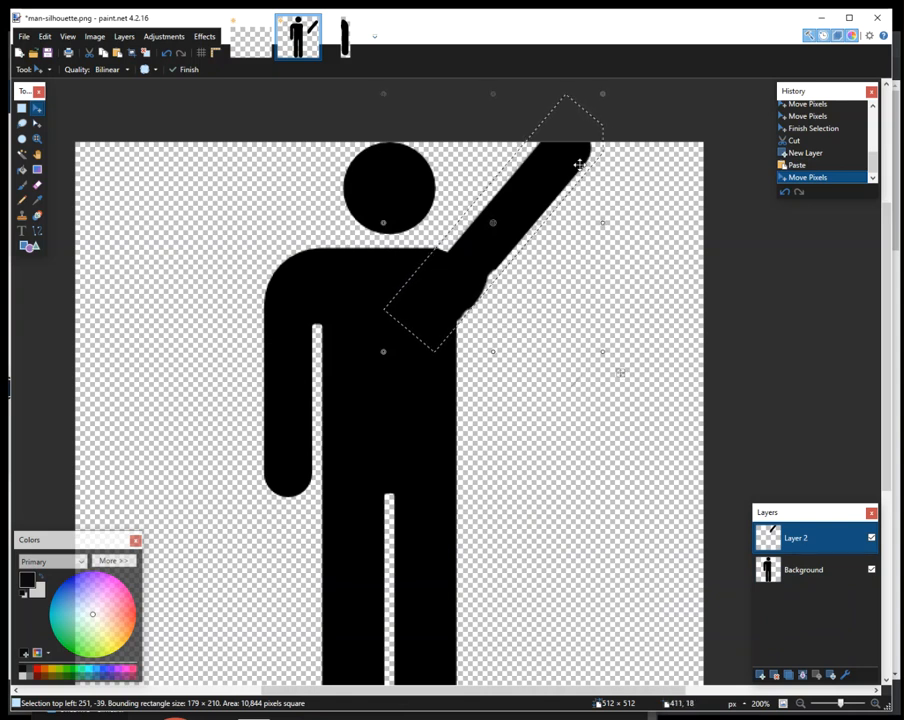
Align the raised arm with the shoulder and swing it up and down around a rotation anchor moved to the shoulder joint
{"action": "left_click_drag", "start_coordinate": [571, 158], "coordinate": [543, 180]}
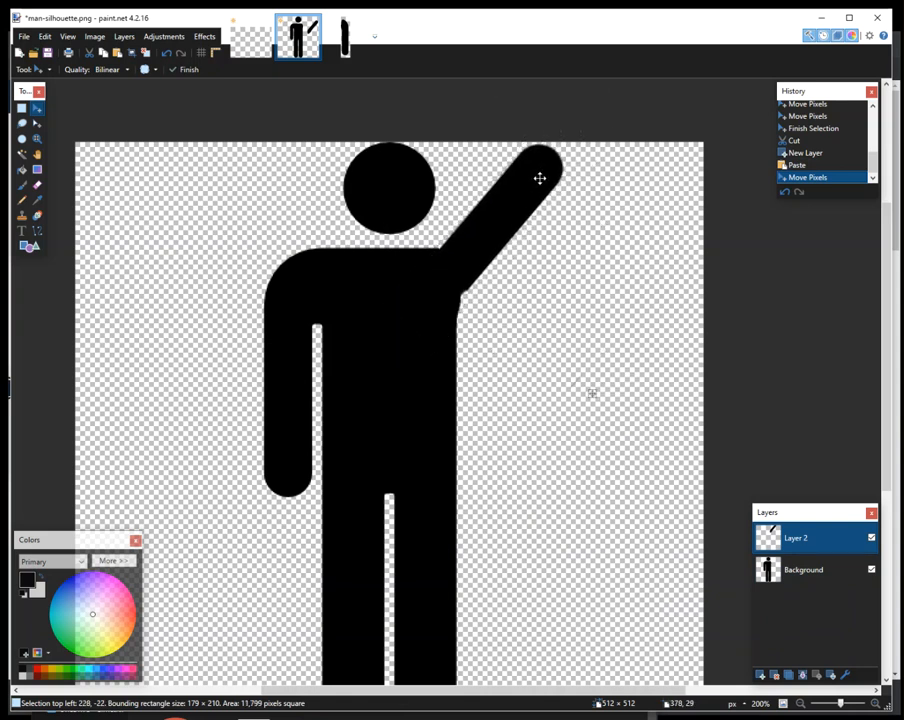
{"action": "left_click_drag", "start_coordinate": [594, 151], "coordinate": [605, 165]}
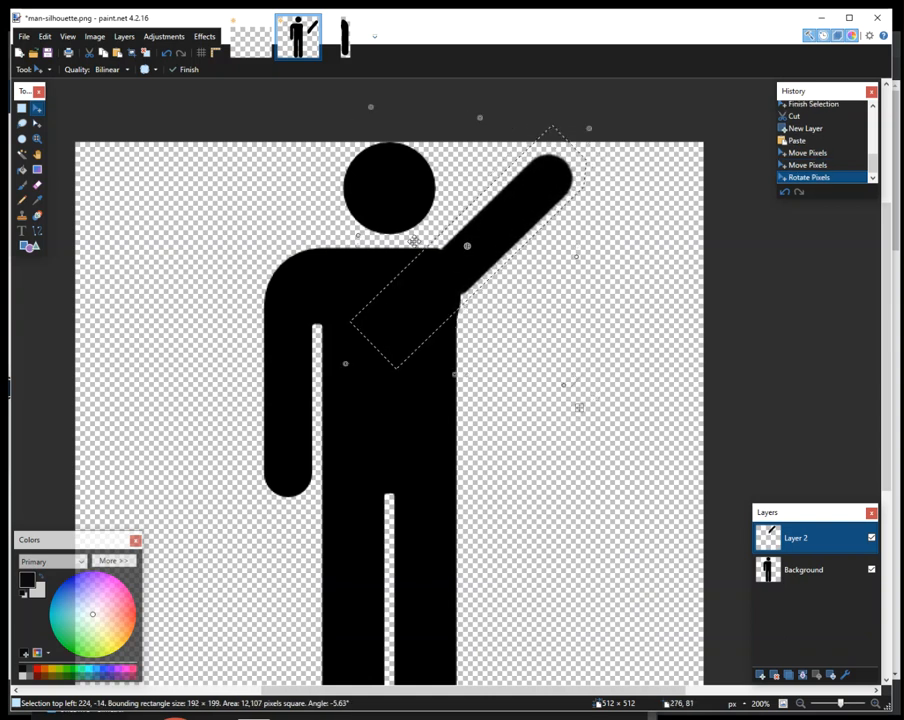
{"action": "mouse_move", "coordinate": [446, 284]}
{"action": "left_mouse_down"}
{"action": "mouse_move", "coordinate": [467, 260]}
{"action": "mouse_move", "coordinate": [436, 290]}
{"action": "left_mouse_up"}
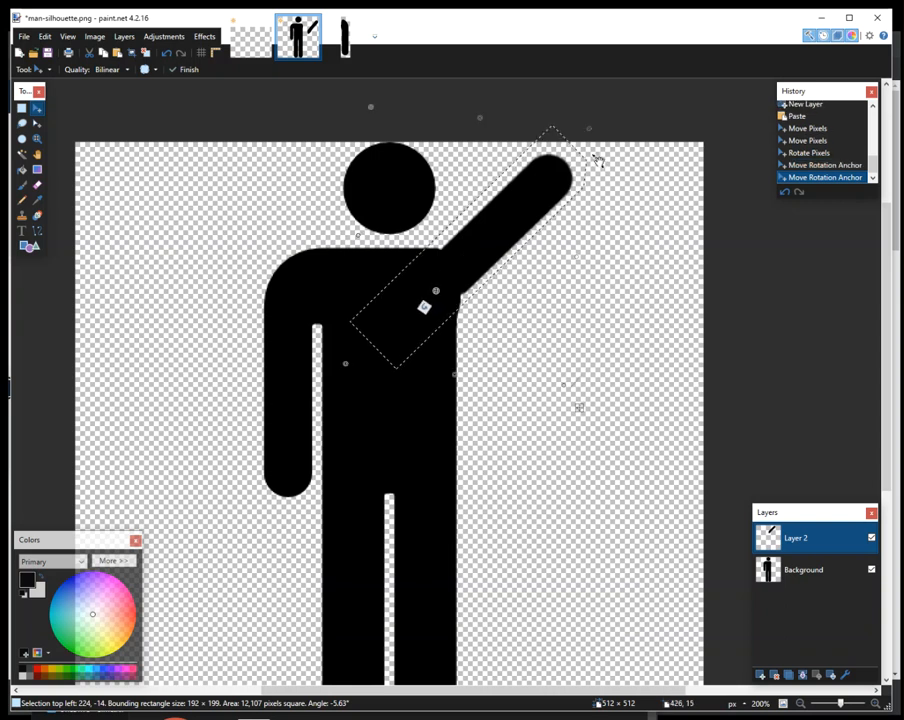
{"action": "left_click_drag", "start_coordinate": [598, 160], "coordinate": [640, 216]}
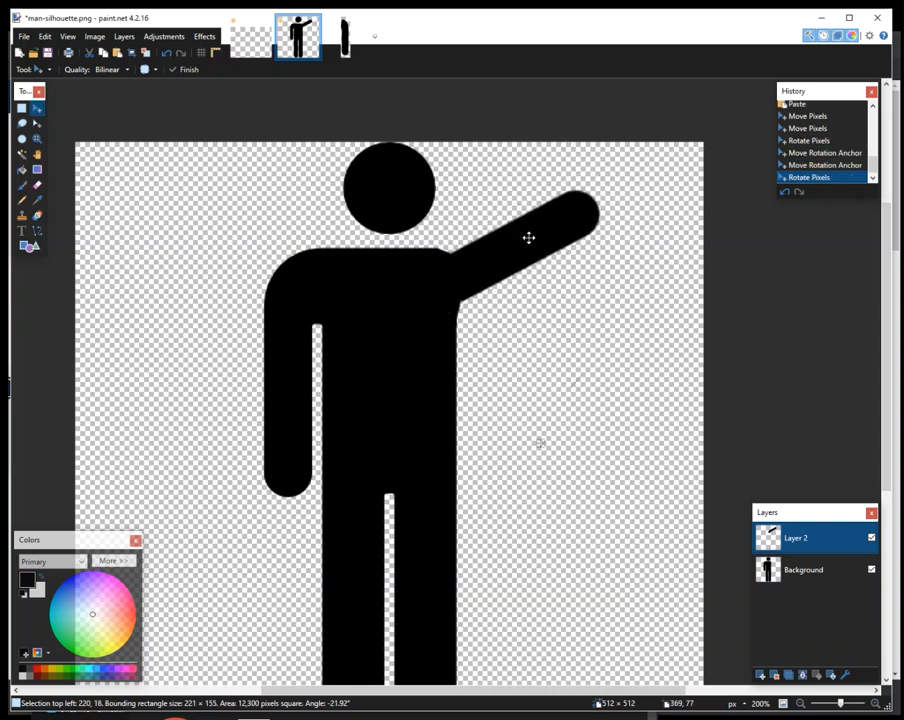
{"action": "left_click_drag", "start_coordinate": [542, 227], "coordinate": [542, 220]}
{"action": "left_click_drag", "start_coordinate": [670, 198], "coordinate": [606, 168]}
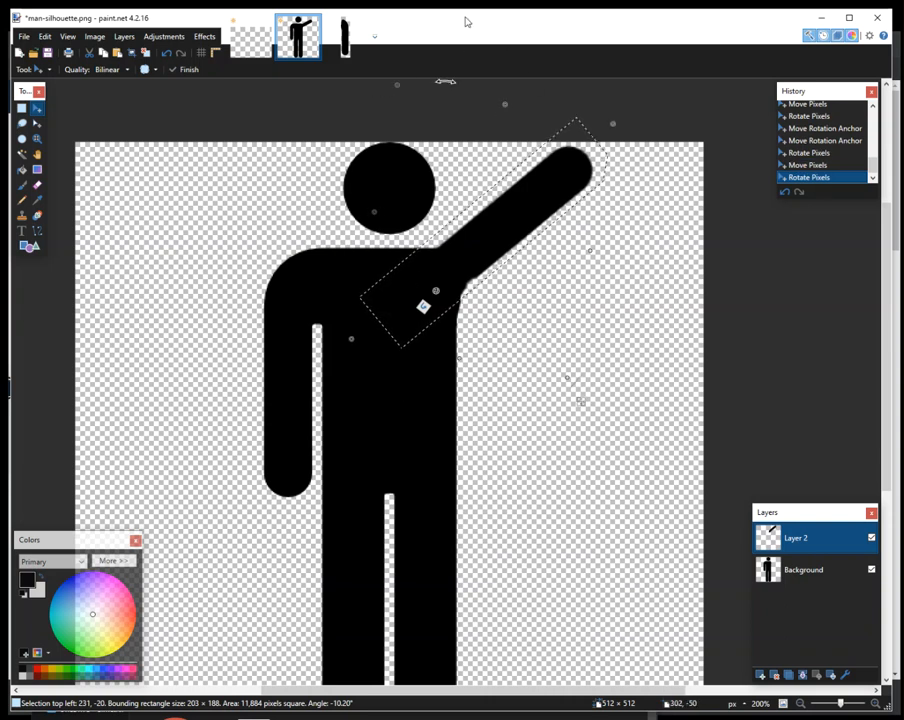
Switch to the browser and bring up the blank design in the PixTeller editor
{"action": "left_click_drag", "start_coordinate": [465, 20], "coordinate": [541, 56]}
{"action": "left_click", "coordinate": [40, 156]}
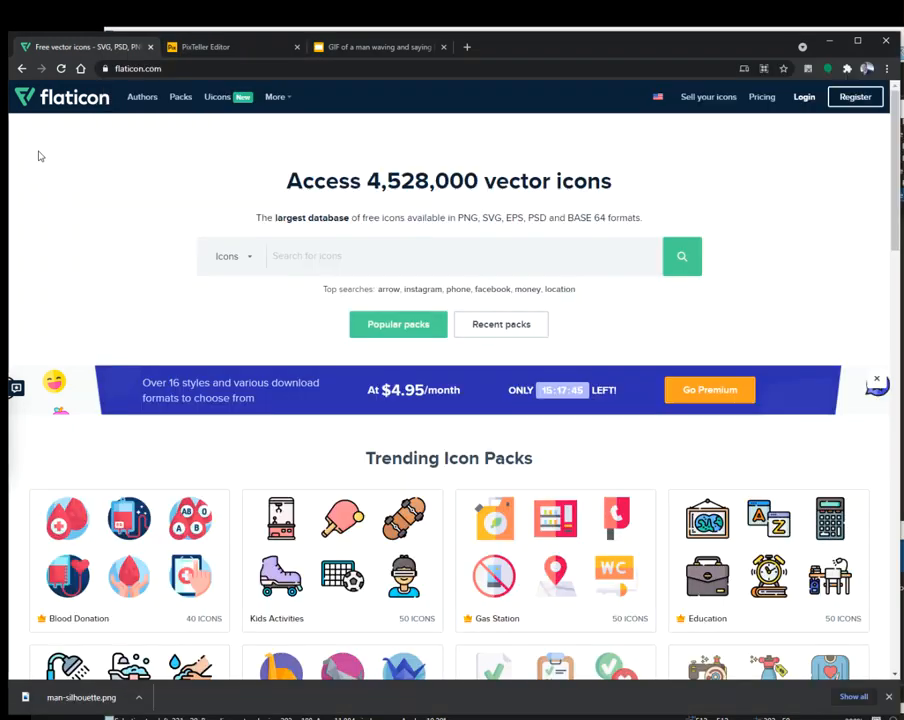
{"action": "left_click", "coordinate": [220, 47]}
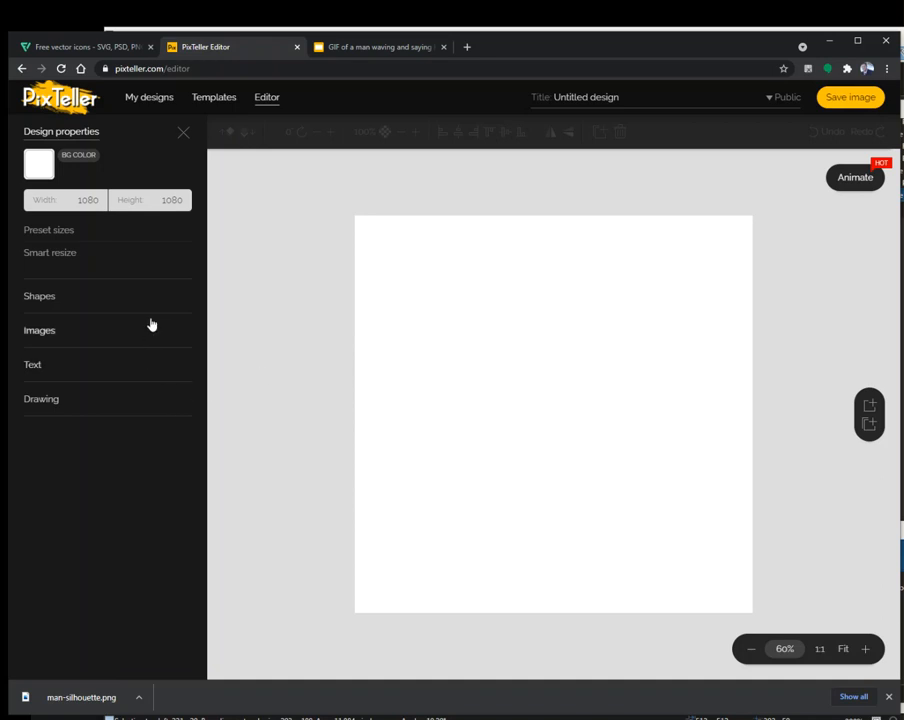
Add the man-silhouette image from the Downloads folder to the blank design and enlarge it in the canvas's upper-left area
{"action": "key", "text": "super+e"}
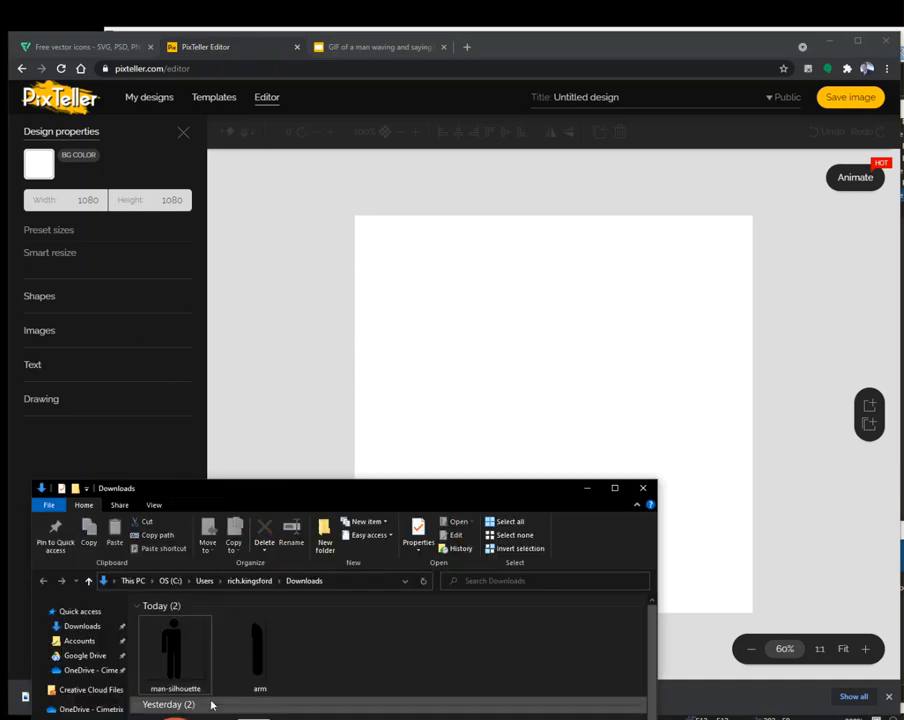
{"action": "left_click_drag", "start_coordinate": [296, 497], "coordinate": [318, 488]}
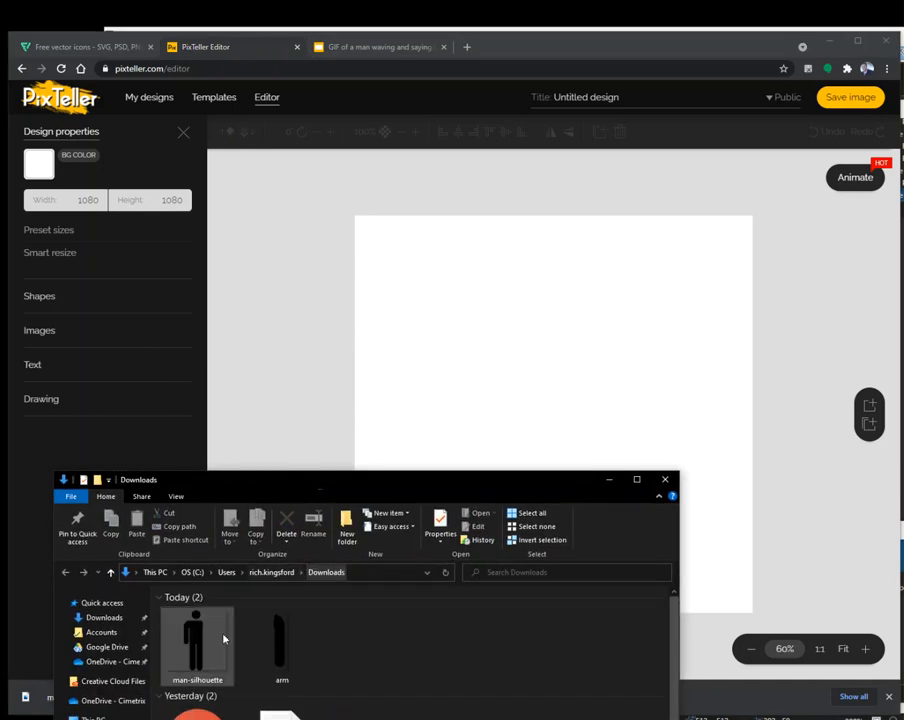
{"action": "left_click", "coordinate": [190, 652]}
{"action": "left_click_drag", "start_coordinate": [190, 652], "coordinate": [402, 372]}
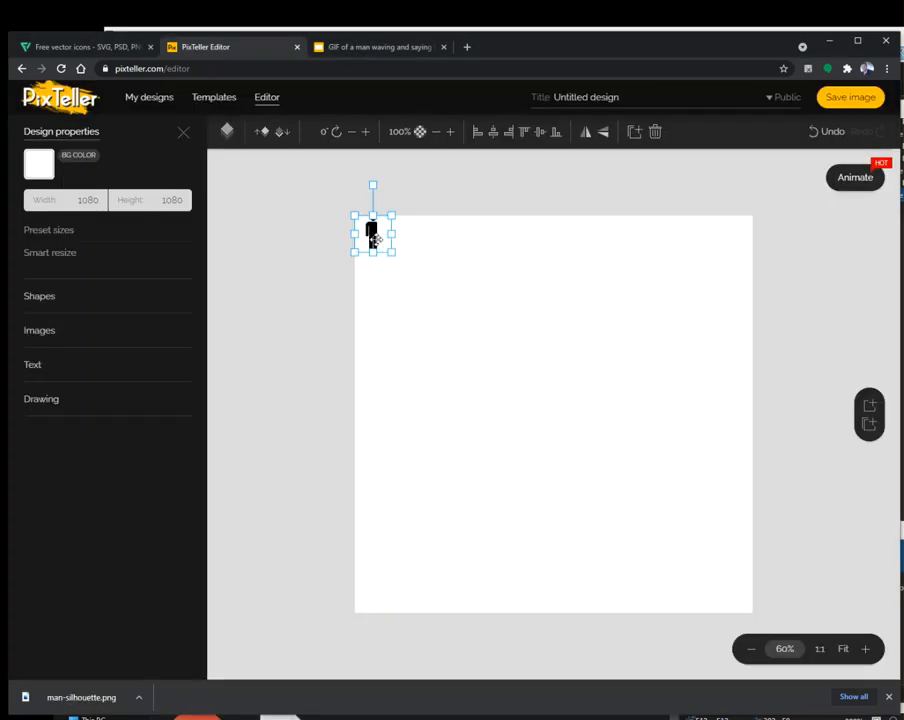
{"action": "left_click_drag", "start_coordinate": [376, 239], "coordinate": [502, 408]}
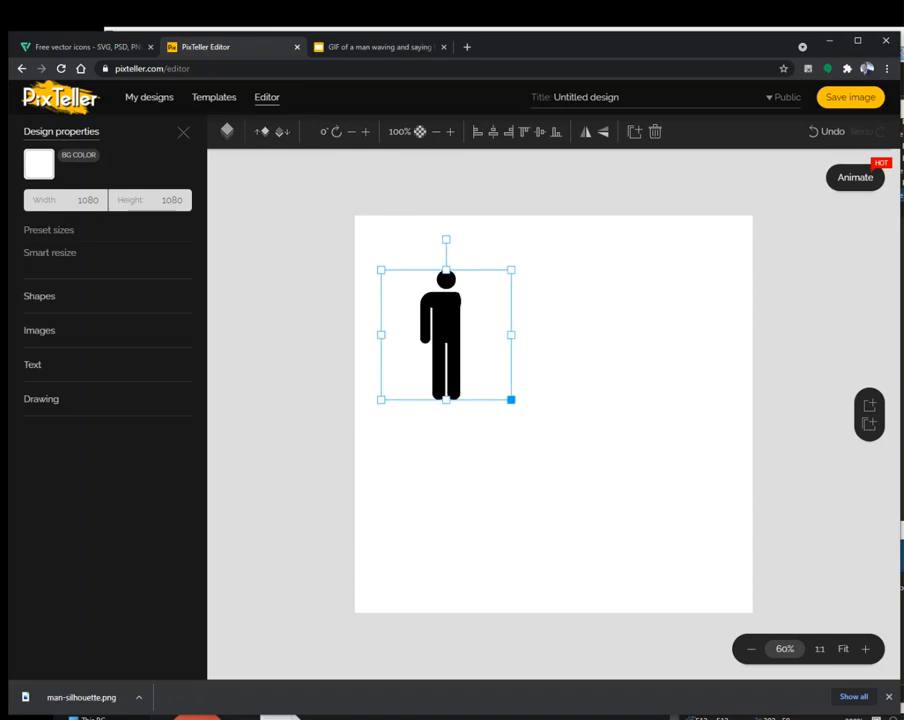
Add the arm image from the Downloads folder and scale it down beside the man's armless shoulder
{"action": "left_click", "coordinate": [400, 717]}
{"action": "left_click_drag", "start_coordinate": [276, 634], "coordinate": [574, 356]}
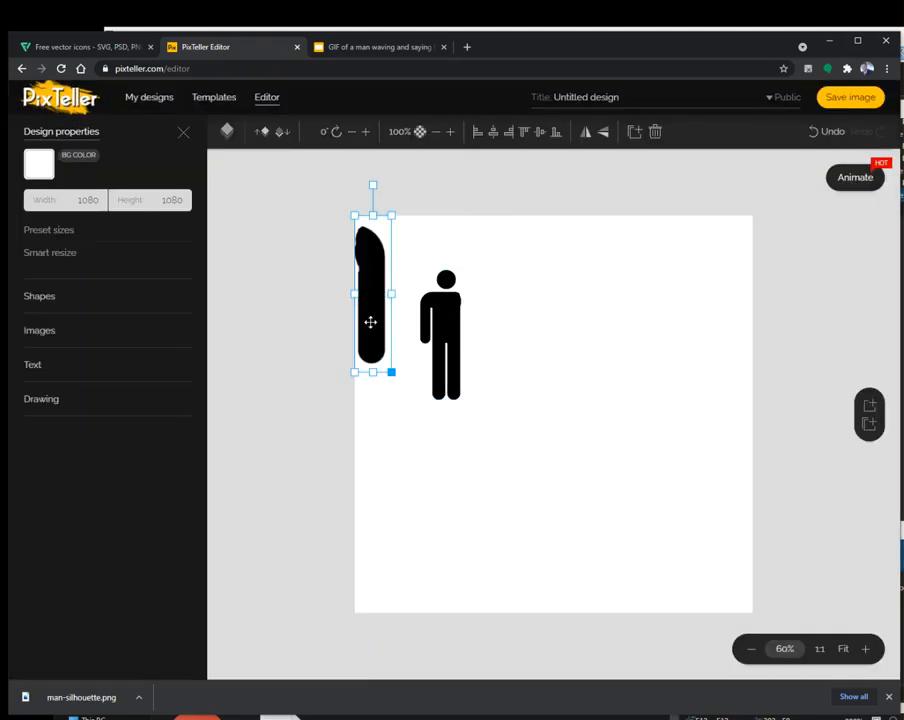
{"action": "left_click_drag", "start_coordinate": [370, 322], "coordinate": [514, 329]}
{"action": "left_click_drag", "start_coordinate": [535, 380], "coordinate": [473, 340]}
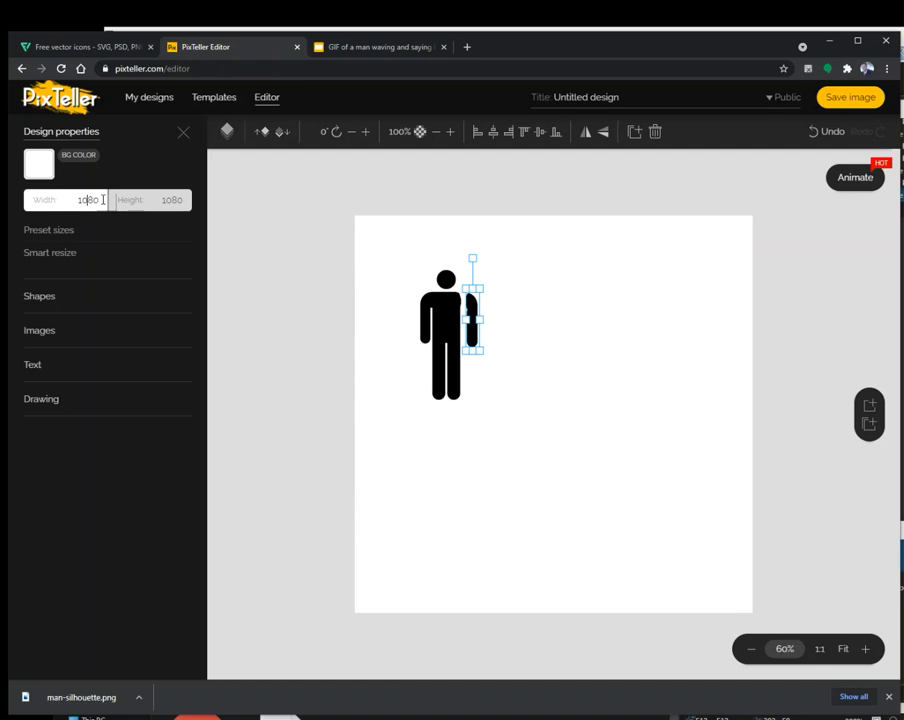
Set the design's canvas size to 400 wide by 400 high
{"action": "left_click_drag", "start_coordinate": [75, 199], "coordinate": [120, 200]}
{"action": "type", "text": "40"}
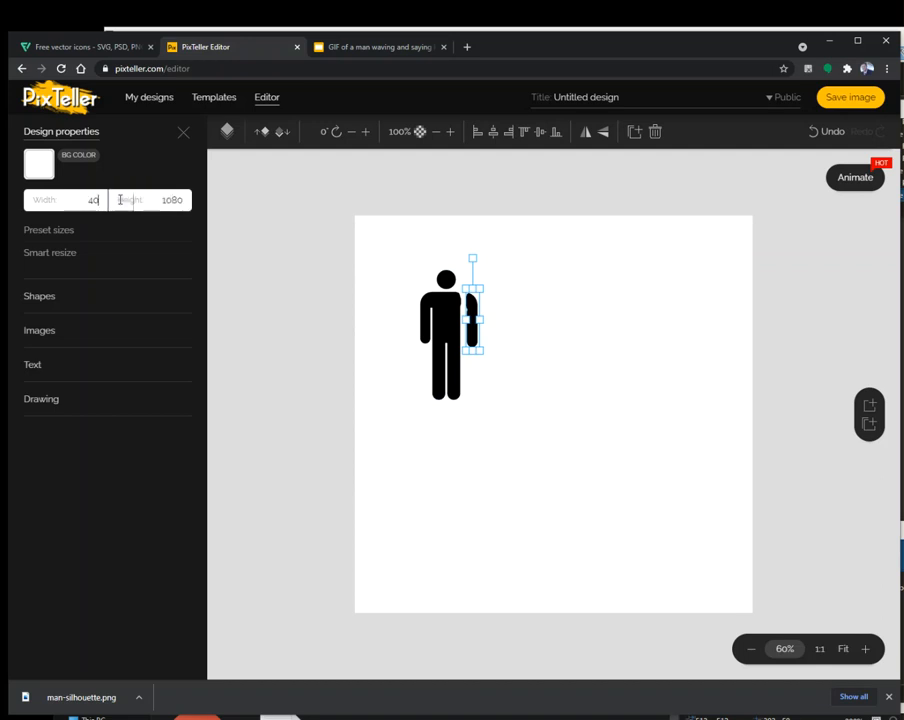
{"action": "type", "text": "0"}
{"action": "key", "text": "Tab"}
{"action": "type", "text": "400"}
{"action": "key", "text": "Return"}
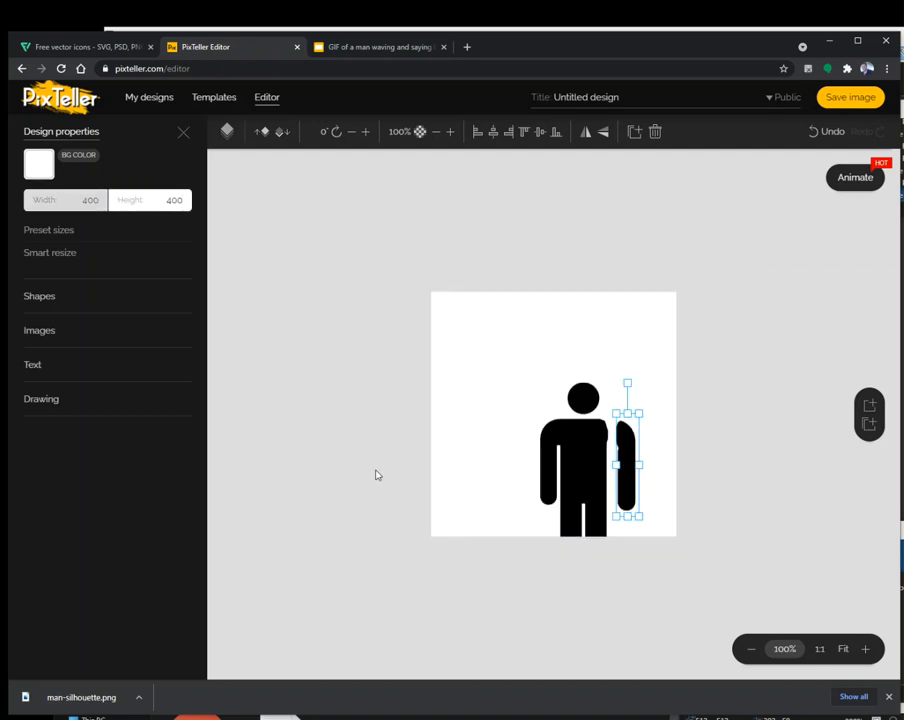
Move the man fully onto the canvas and attach the arm to his shoulder, rotated to 230° as a raised arm
{"action": "left_click", "coordinate": [594, 476]}
{"action": "left_click_drag", "start_coordinate": [594, 476], "coordinate": [545, 402]}
{"action": "left_click", "coordinate": [632, 457]}
{"action": "left_click_drag", "start_coordinate": [632, 457], "coordinate": [622, 375]}
{"action": "left_click_drag", "start_coordinate": [585, 314], "coordinate": [574, 338]}
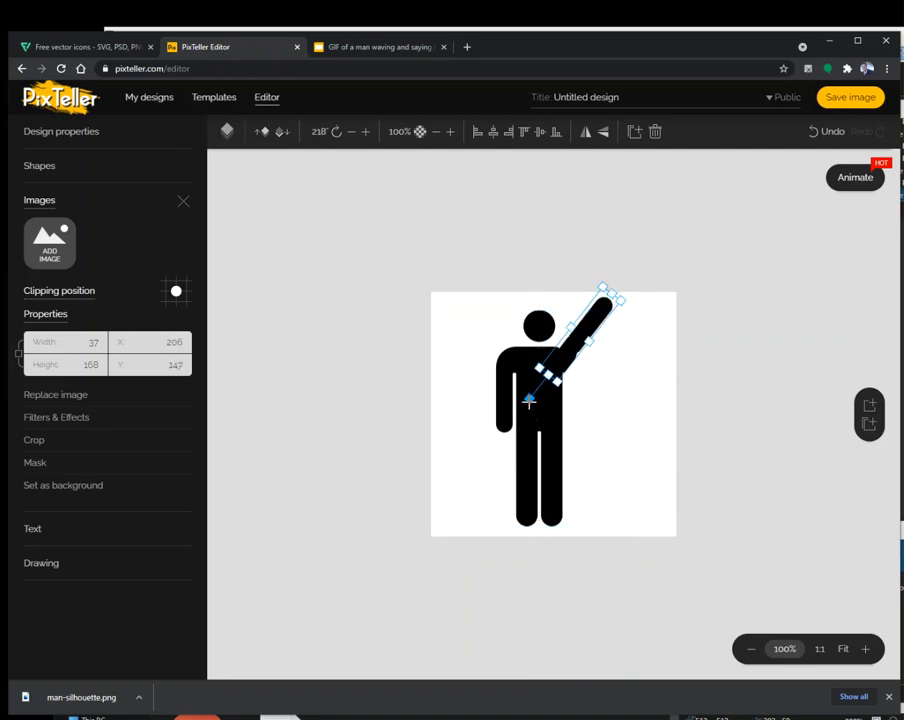
{"action": "left_click_drag", "start_coordinate": [603, 289], "coordinate": [597, 334]}
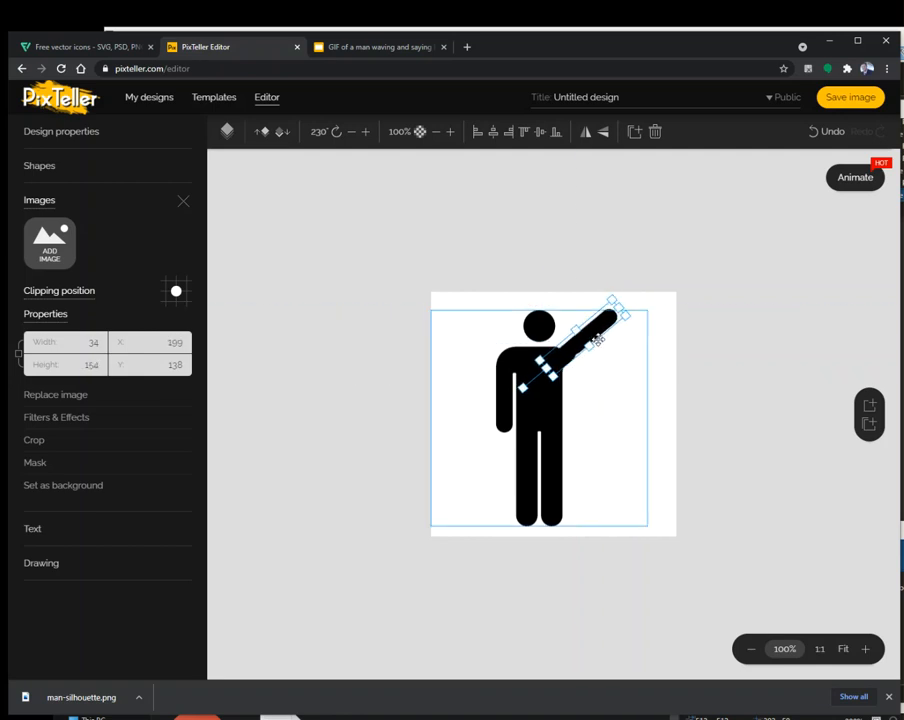
Select the man and arm together, shift them toward the canvas's left edge, and scale both down proportionally
{"action": "left_click", "coordinate": [547, 433], "text": "shift"}
{"action": "left_click_drag", "start_coordinate": [540, 408], "coordinate": [502, 410]}
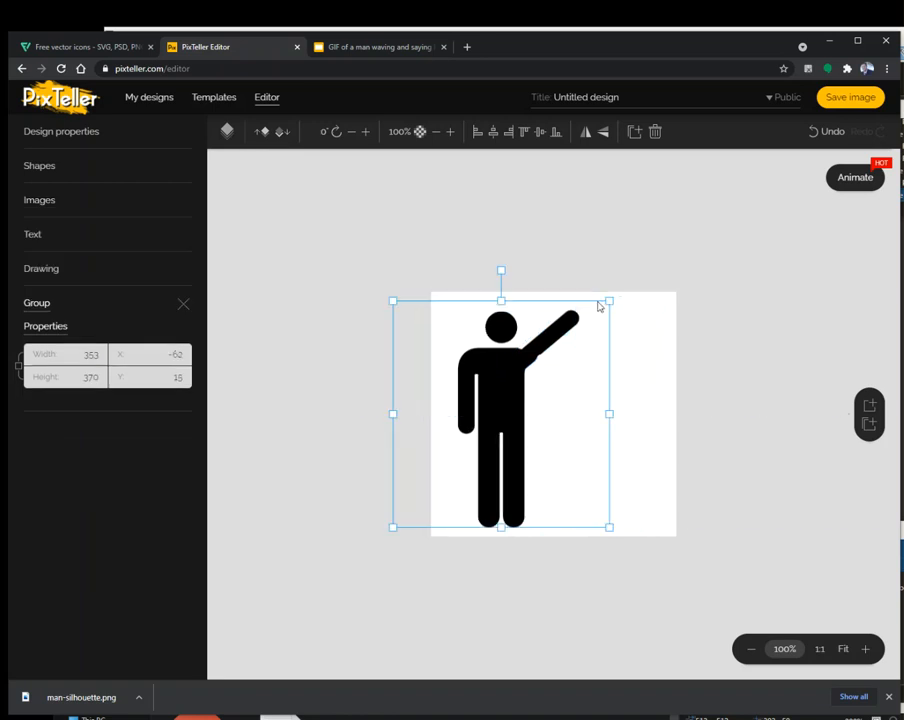
{"action": "left_click_drag", "start_coordinate": [611, 299], "coordinate": [583, 330]}
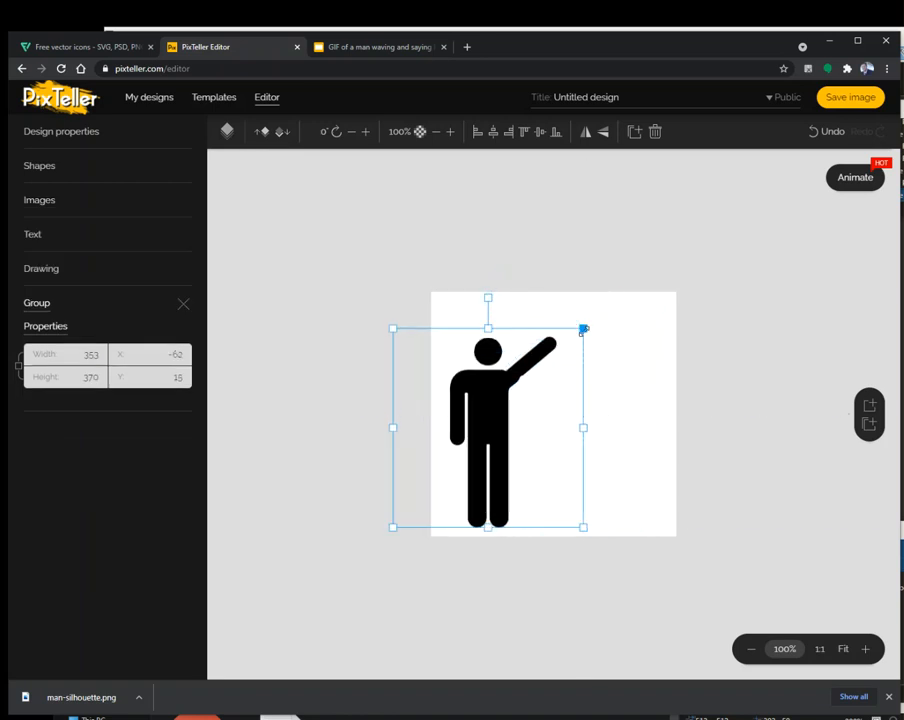
{"action": "left_click", "coordinate": [632, 354]}
Rotate the arm to 212° and nudge it onto the shoulder at X 107, Y 190
{"action": "left_click", "coordinate": [530, 362]}
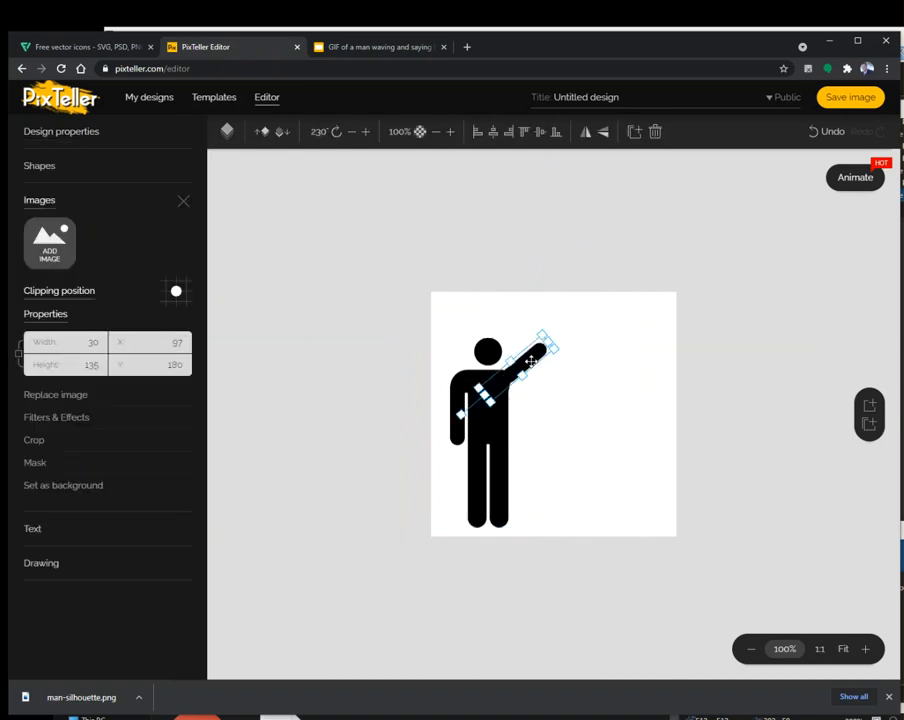
{"action": "mouse_move", "coordinate": [531, 361]}
{"action": "left_mouse_down"}
{"action": "mouse_move", "coordinate": [528, 350]}
{"action": "mouse_move", "coordinate": [539, 359]}
{"action": "mouse_move", "coordinate": [536, 352]}
{"action": "mouse_move", "coordinate": [470, 432]}
{"action": "mouse_move", "coordinate": [518, 362]}
{"action": "left_mouse_up"}
{"action": "key", "text": "Left"}
{"action": "key", "text": "Left"}
{"action": "key", "text": "Left"}
{"action": "key", "text": "Left"}
{"action": "key", "text": "Left"}
{"action": "key", "text": "Left"}
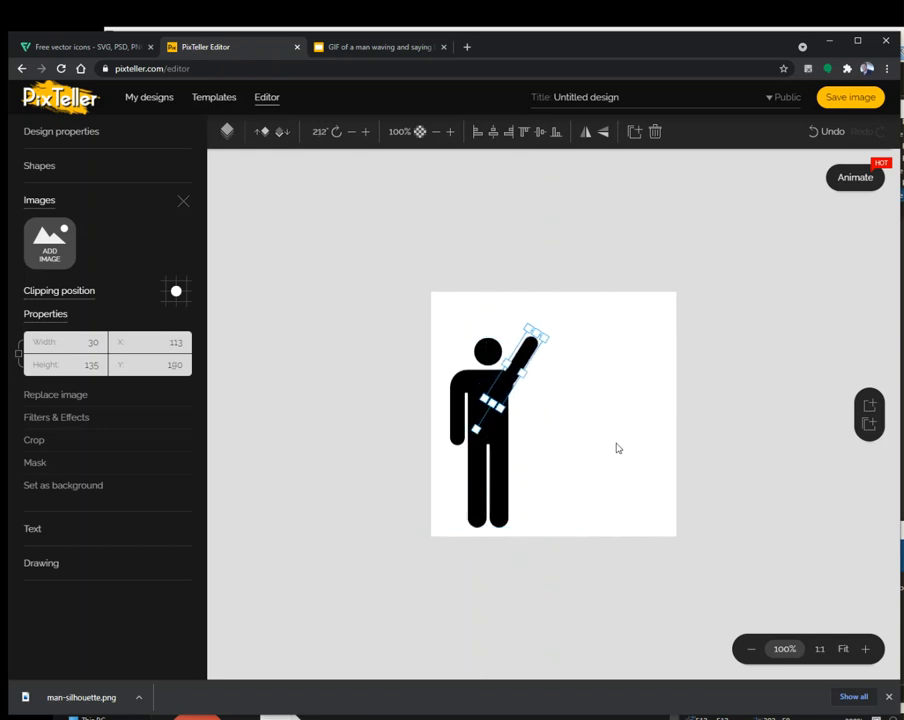
{"action": "key", "text": "Left"}
{"action": "key", "text": "Left"}
{"action": "key", "text": "Left"}
{"action": "key", "text": "Left"}
{"action": "key", "text": "Left"}
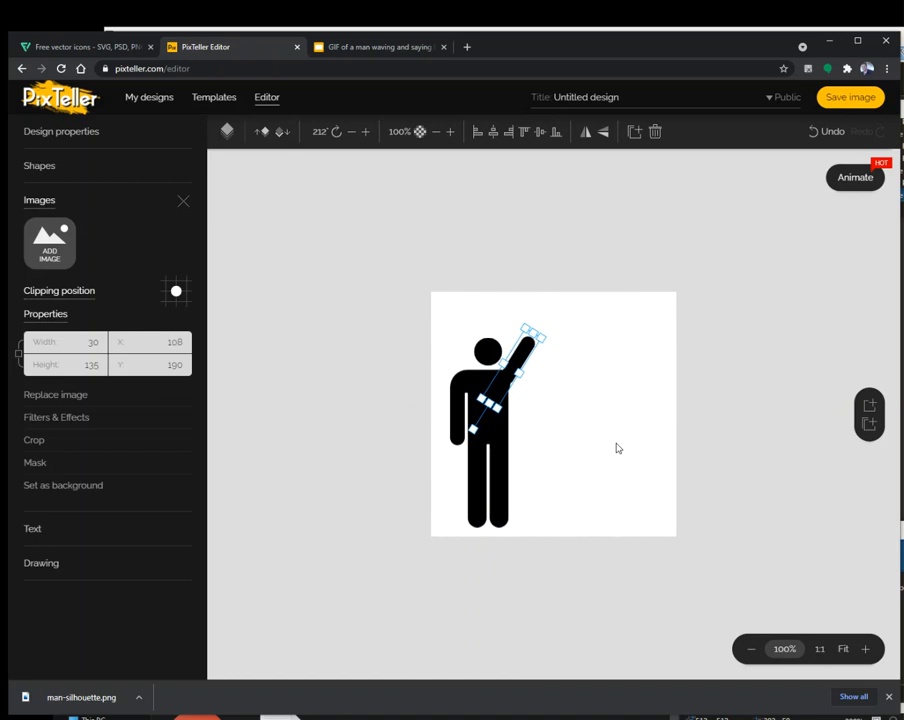
{"action": "key", "text": "Right"}
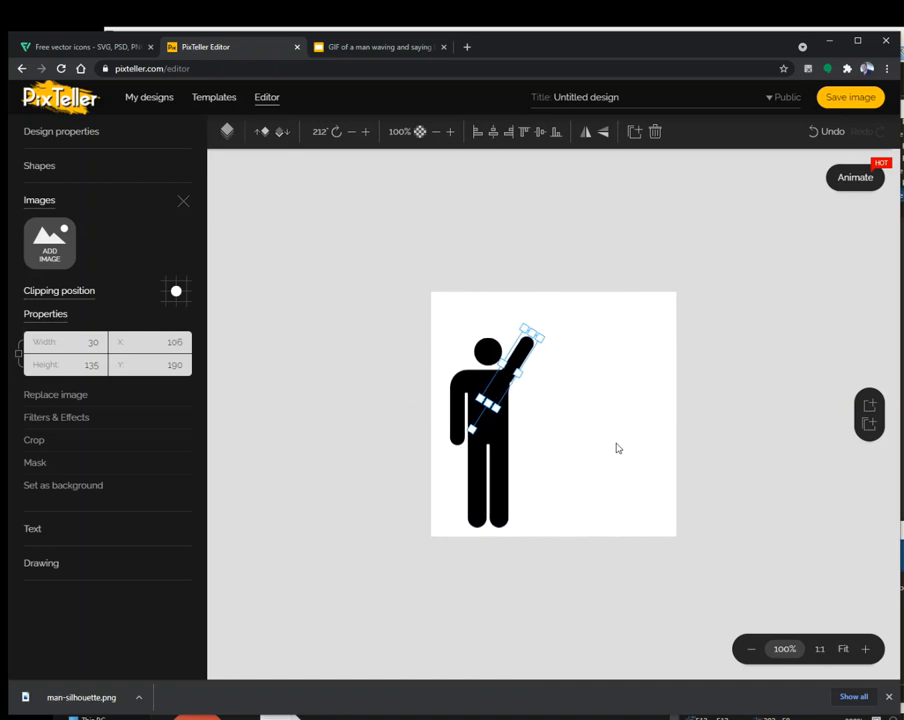
{"action": "key", "text": "Right"}
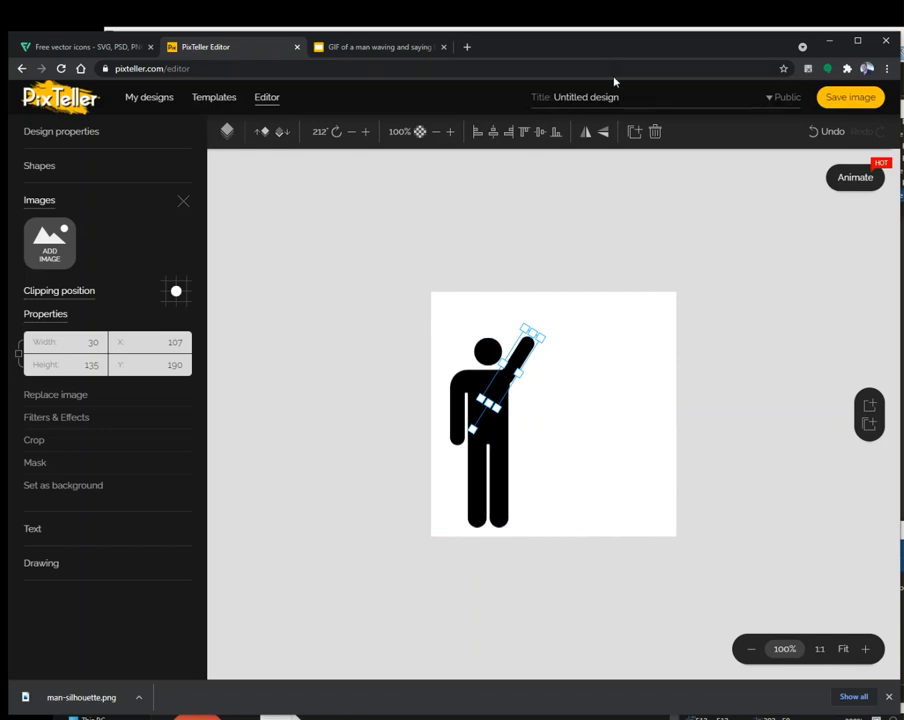
Title the design "Man saying hi" and save it
{"action": "left_click", "coordinate": [521, 94]}
{"action": "type", "text": "Man saying hi"}
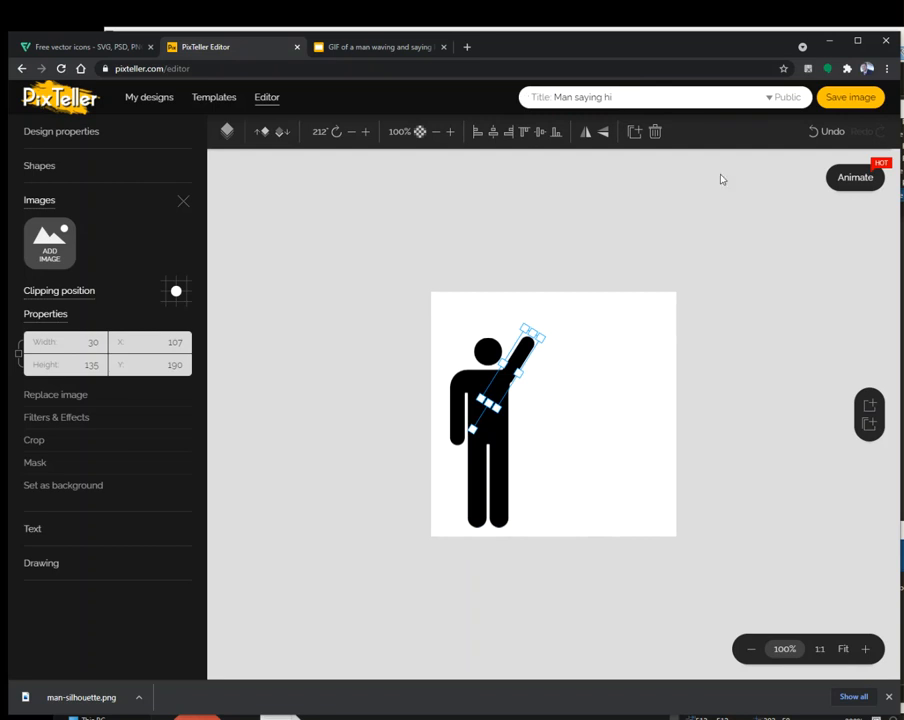
{"action": "left_click", "coordinate": [844, 98]}
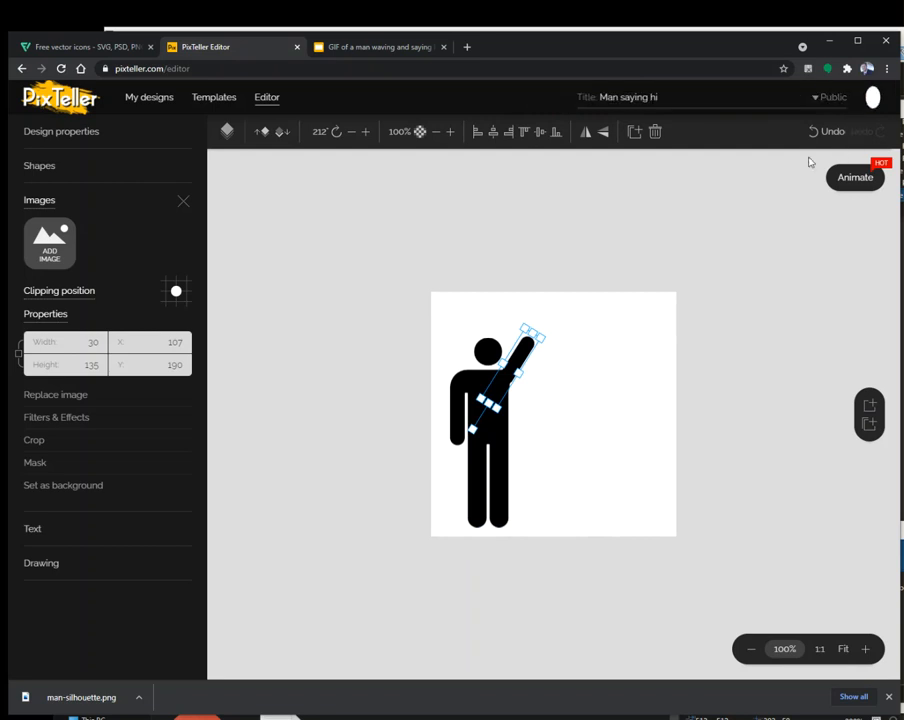
Switch the design to animation mode and check which timeline layers hold the arm and the man's body
{"action": "left_click", "coordinate": [857, 180]}
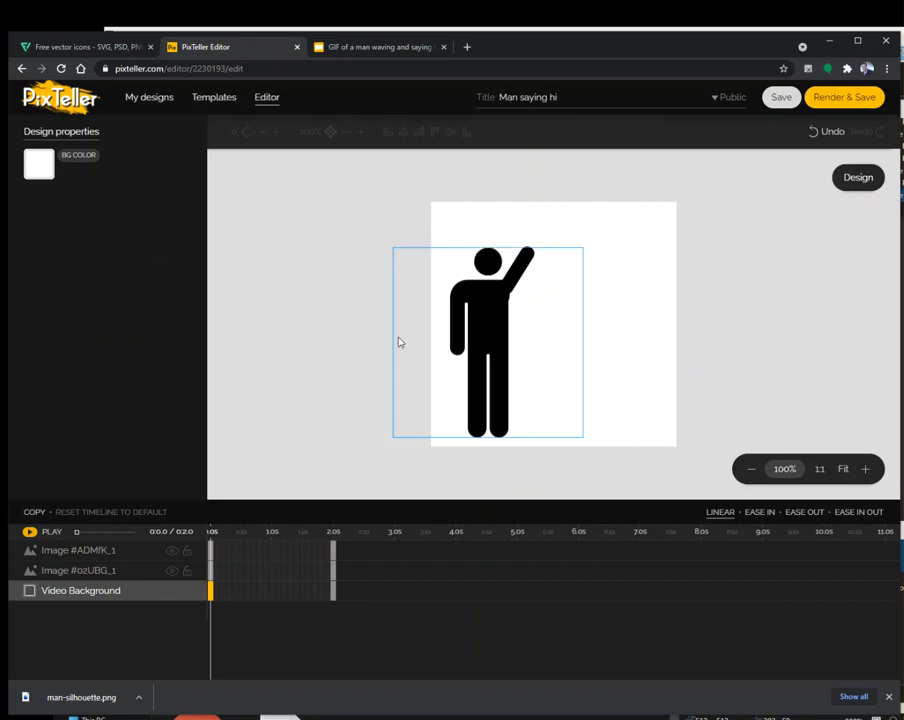
{"action": "left_click", "coordinate": [88, 553]}
{"action": "left_click", "coordinate": [80, 570]}
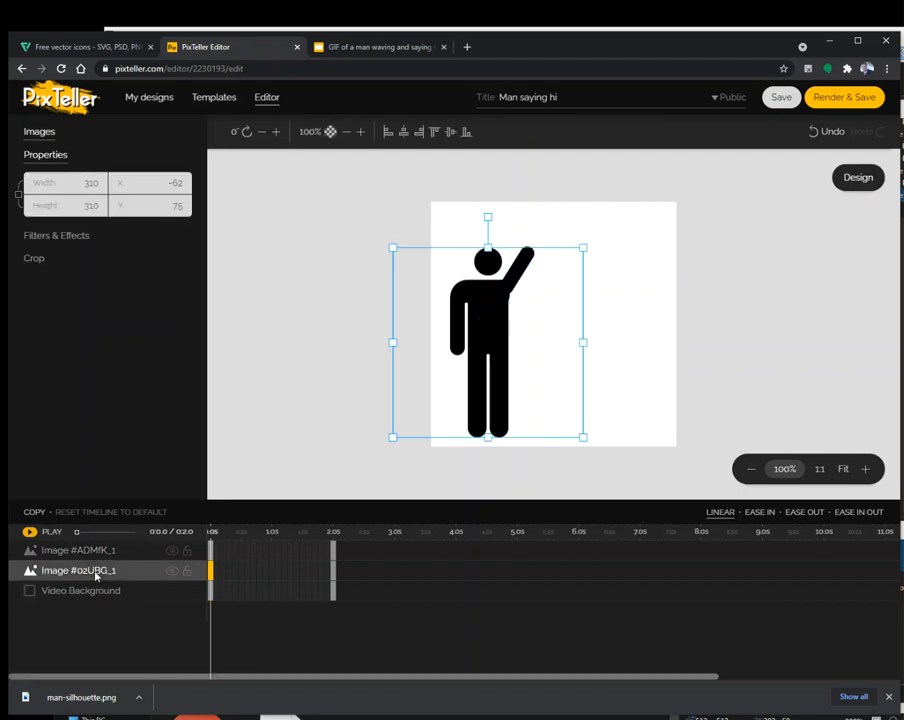
{"action": "left_click", "coordinate": [96, 551]}
{"action": "left_click", "coordinate": [66, 568]}
{"action": "left_click", "coordinate": [62, 548]}
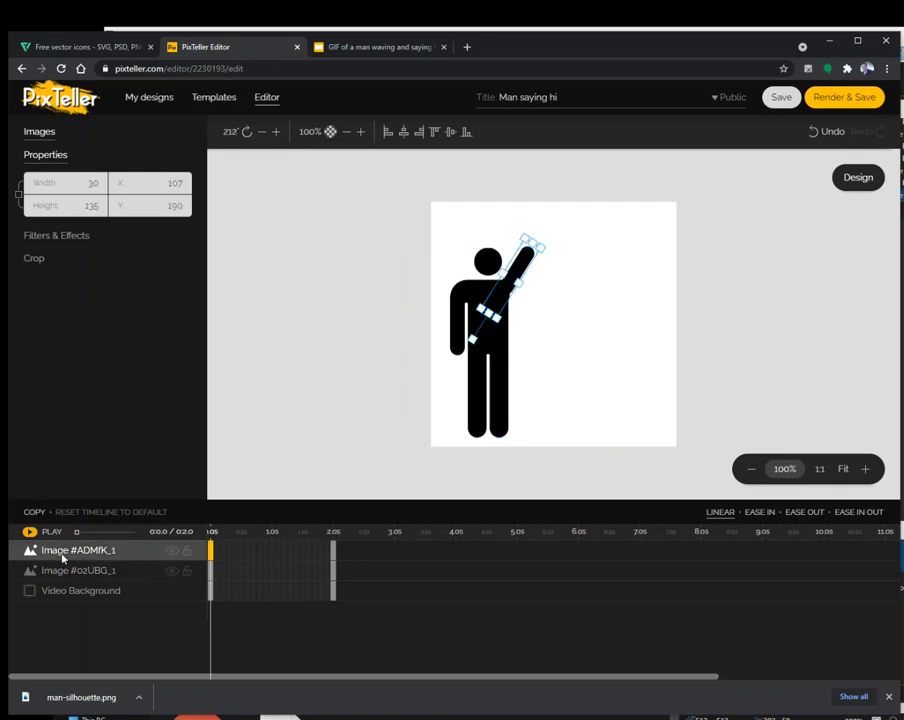
{"action": "left_click", "coordinate": [82, 568]}
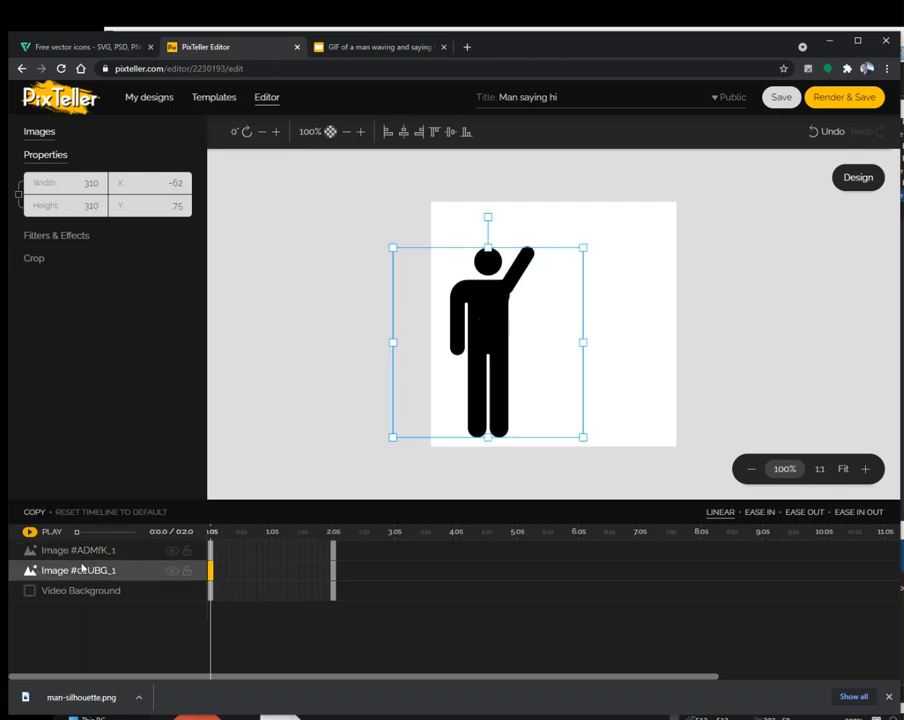
{"action": "left_click", "coordinate": [83, 551]}
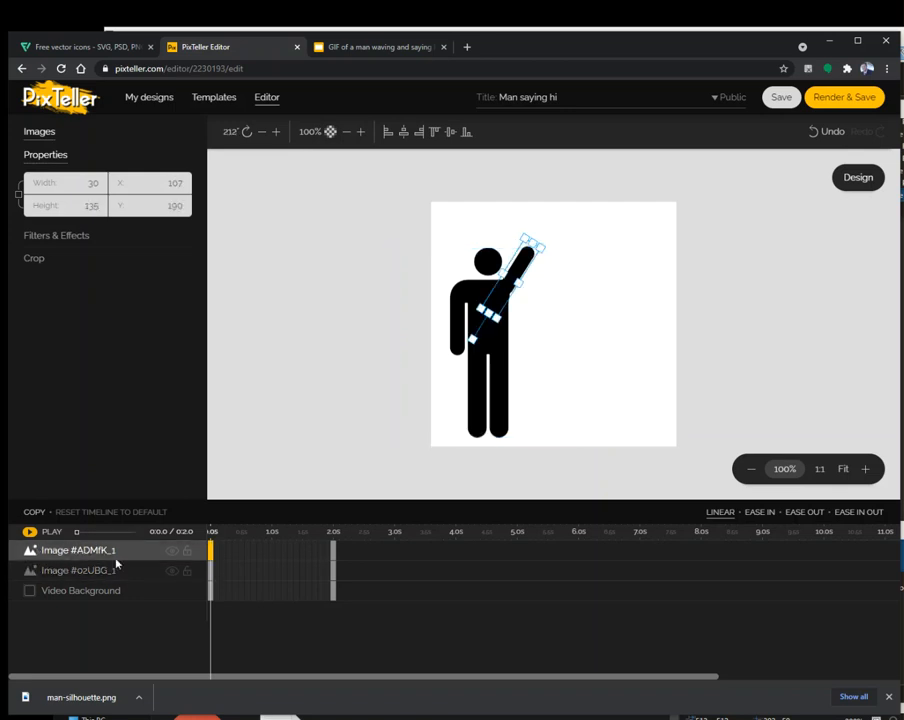
{"action": "left_click", "coordinate": [888, 696]}
{"action": "left_click", "coordinate": [105, 598]}
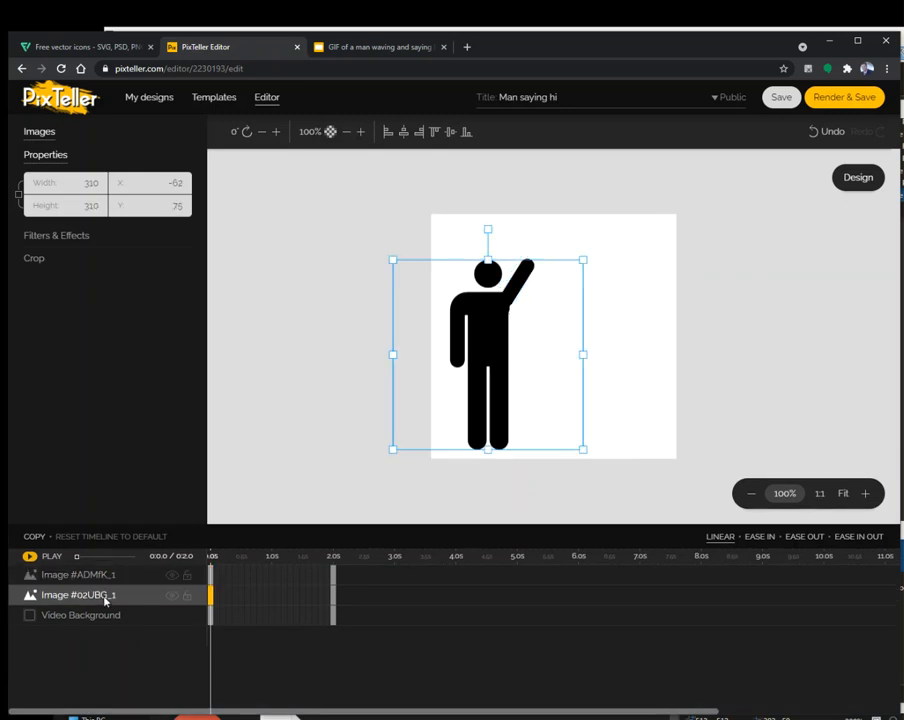
Try extending the arm layer's end keyframe to 3.7 s, and return it to 2.0 s
{"action": "left_click", "coordinate": [108, 577]}
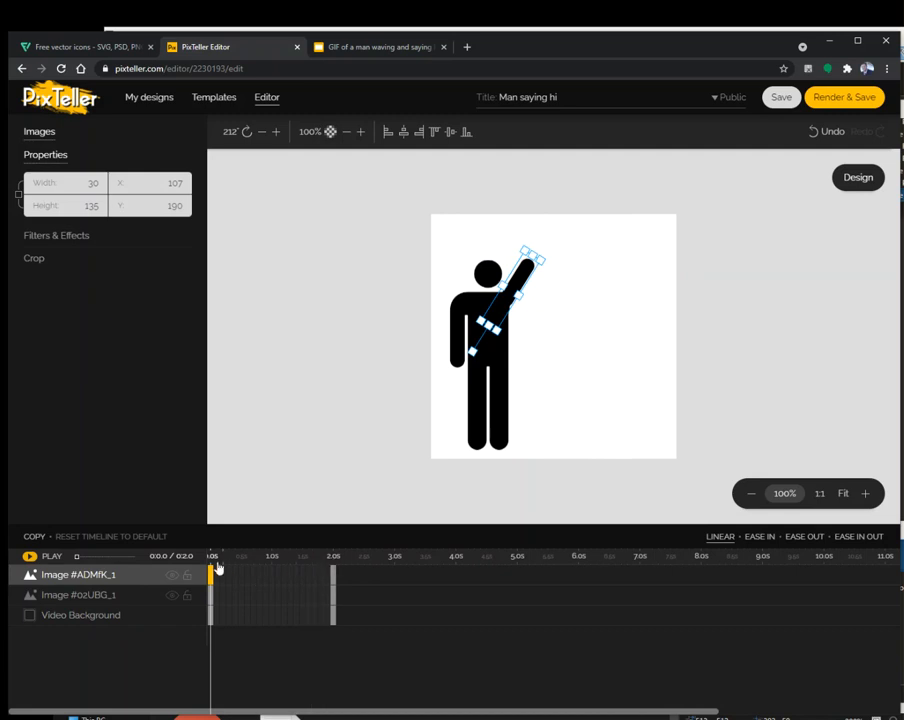
{"action": "left_click_drag", "start_coordinate": [335, 580], "coordinate": [440, 585]}
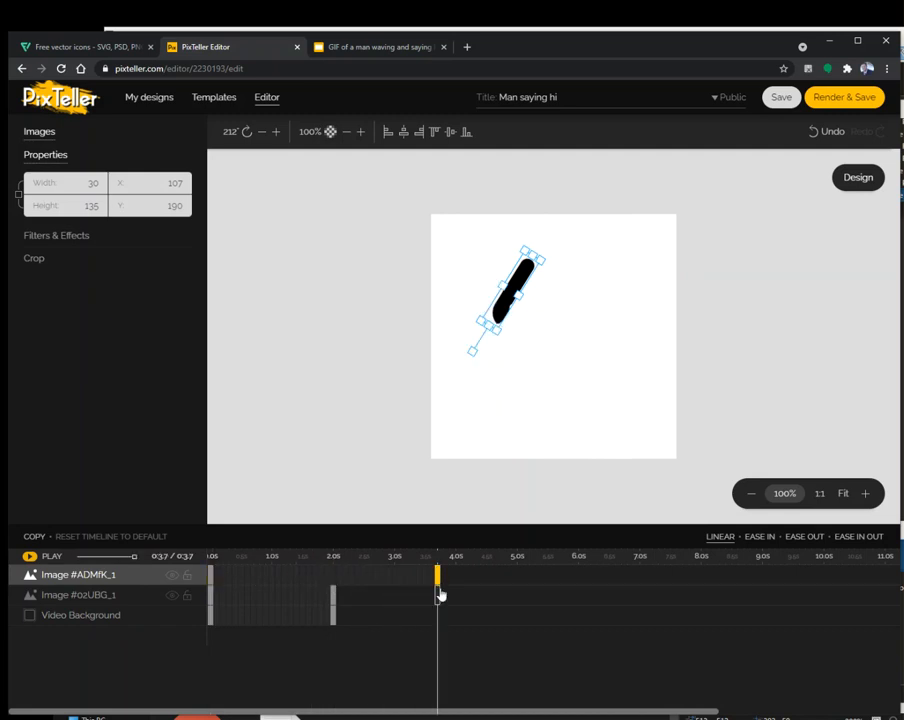
{"action": "left_click_drag", "start_coordinate": [335, 585], "coordinate": [335, 578]}
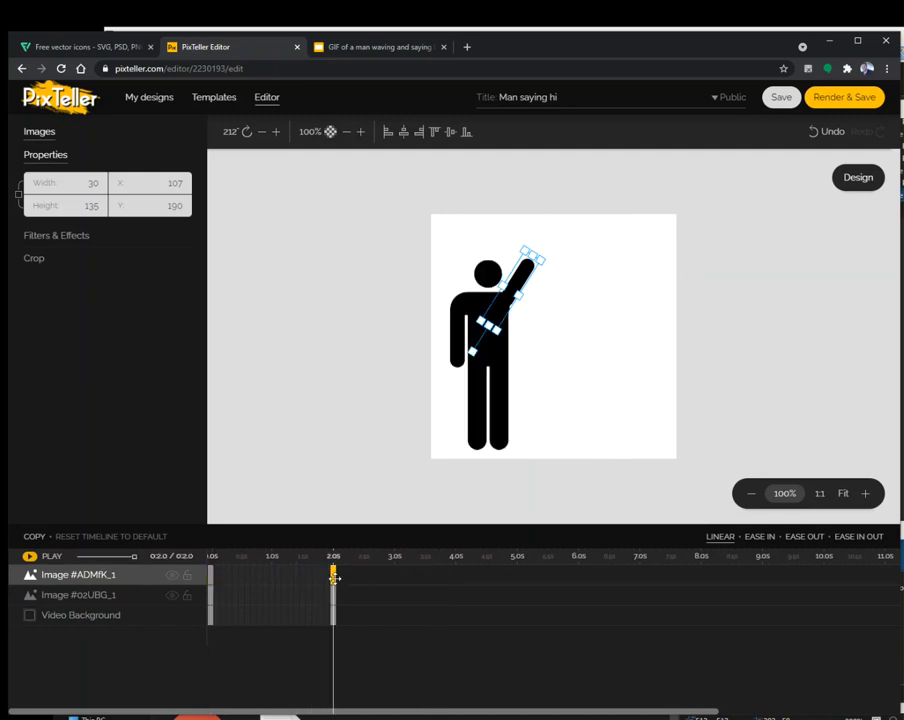
Extend the end keyframes of the arm, body and Video Background layers to 4.0 s
{"action": "left_click", "coordinate": [454, 576]}
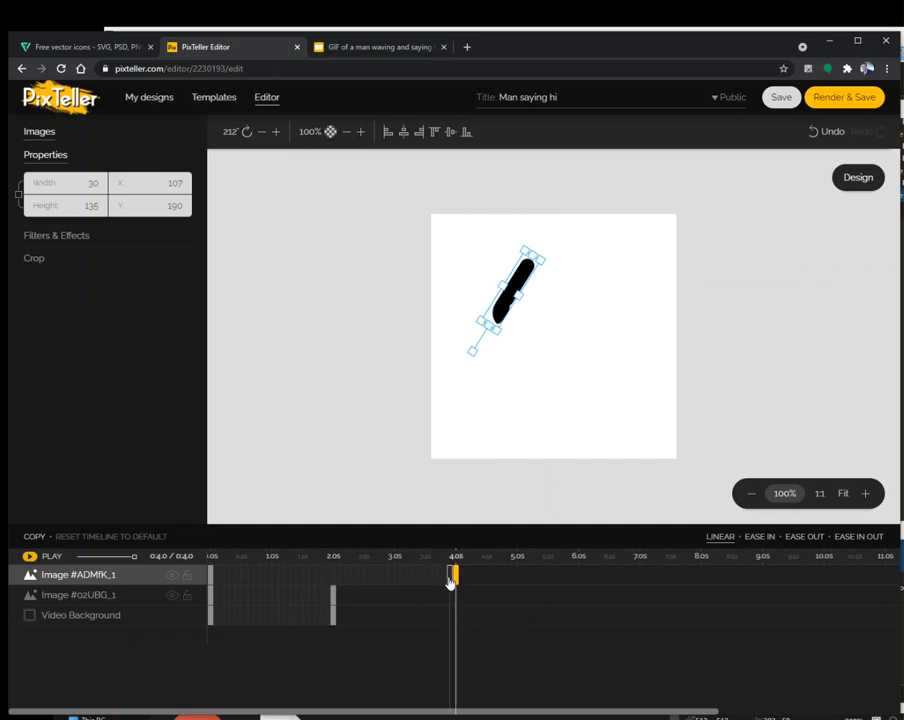
{"action": "left_click_drag", "start_coordinate": [335, 601], "coordinate": [455, 596]}
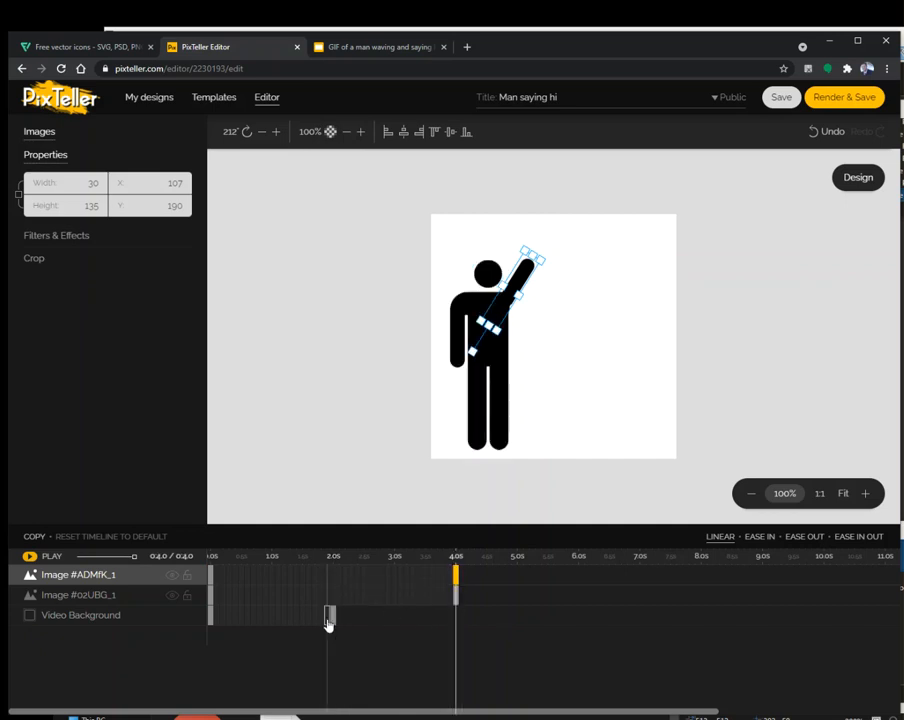
{"action": "left_click_drag", "start_coordinate": [331, 620], "coordinate": [456, 628]}
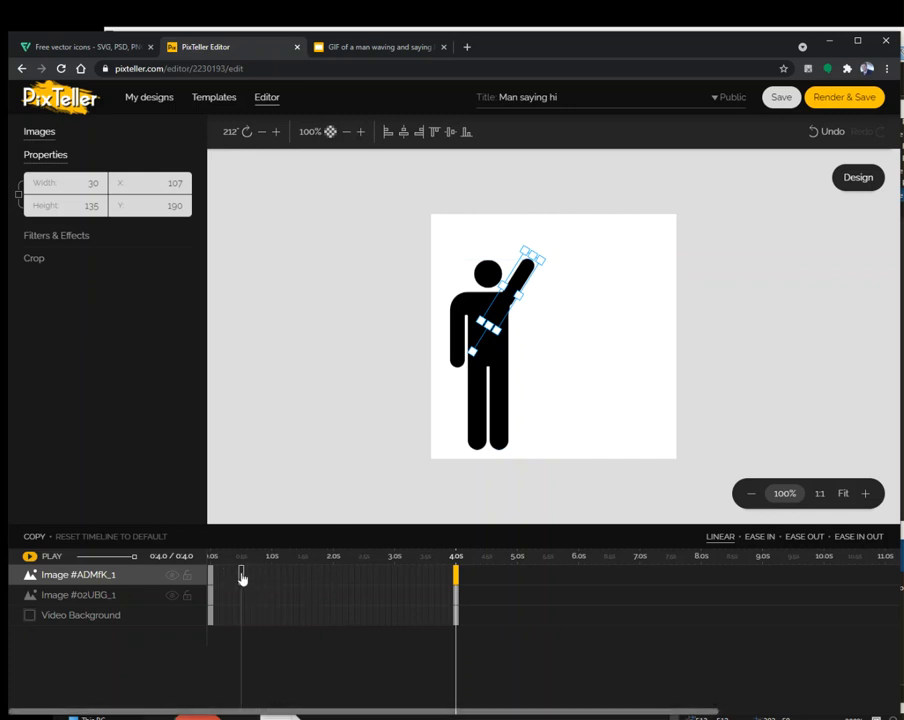
Copy the arm layer's keyframe at 0.0 s and paste it at 0.5 s
{"action": "left_click", "coordinate": [241, 577]}
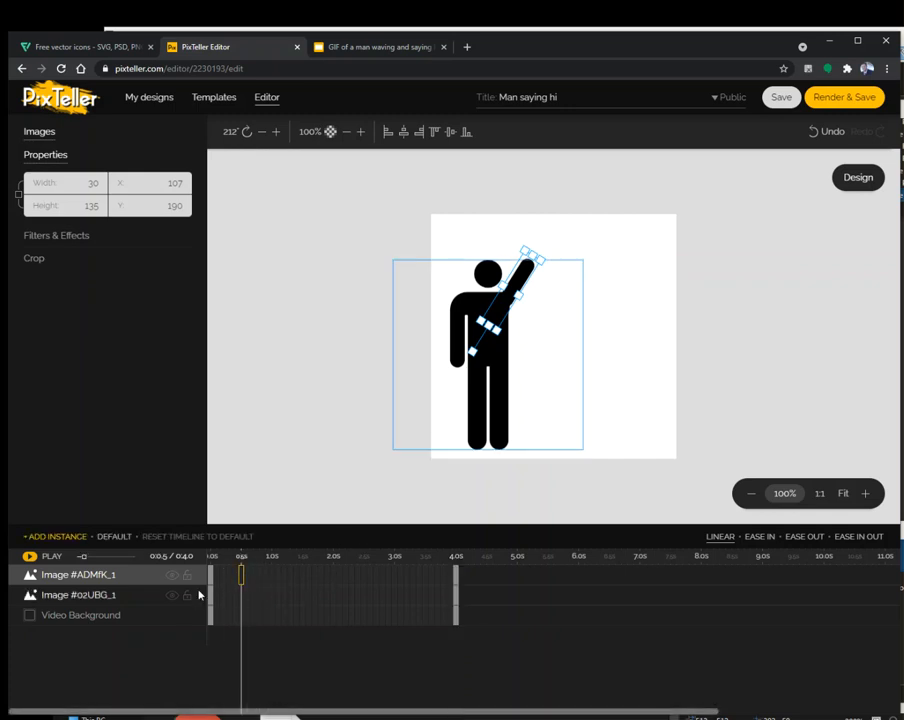
{"action": "left_click", "coordinate": [212, 576]}
{"action": "left_click", "coordinate": [241, 577]}
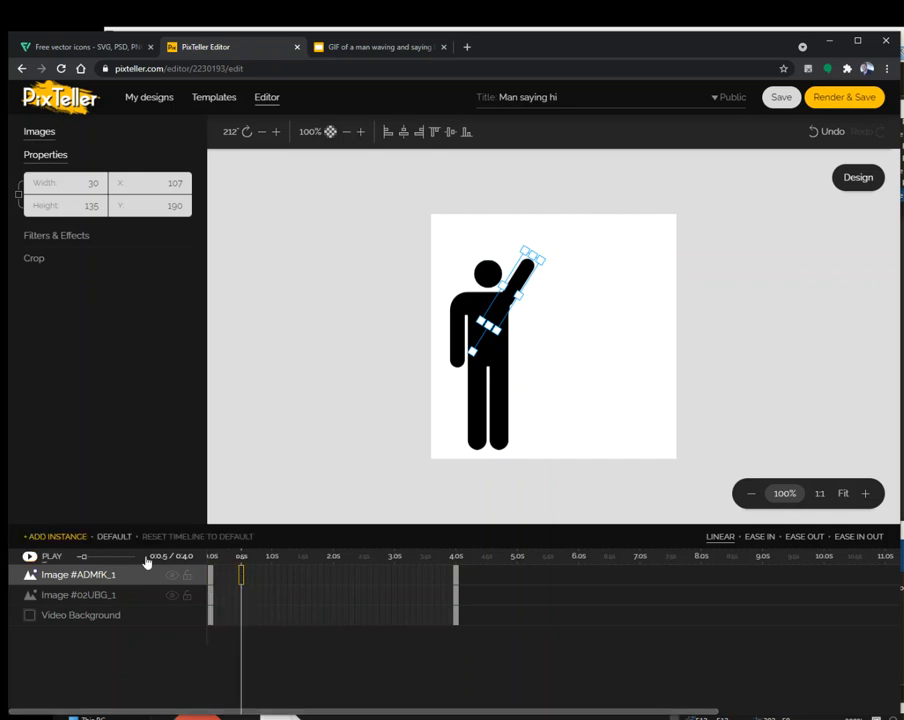
{"action": "left_click", "coordinate": [211, 578]}
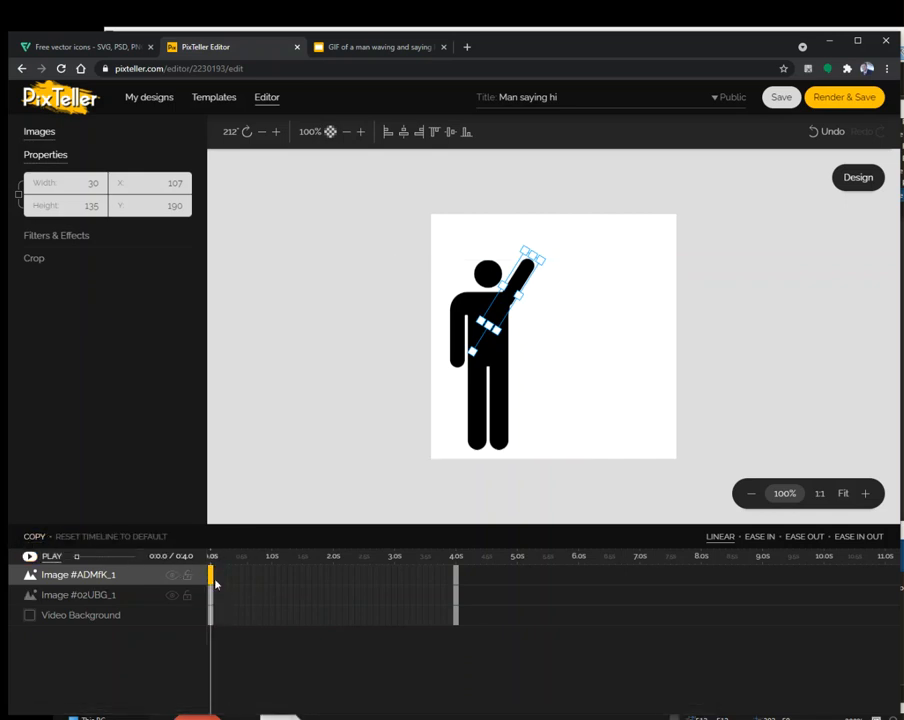
{"action": "left_click", "coordinate": [241, 577]}
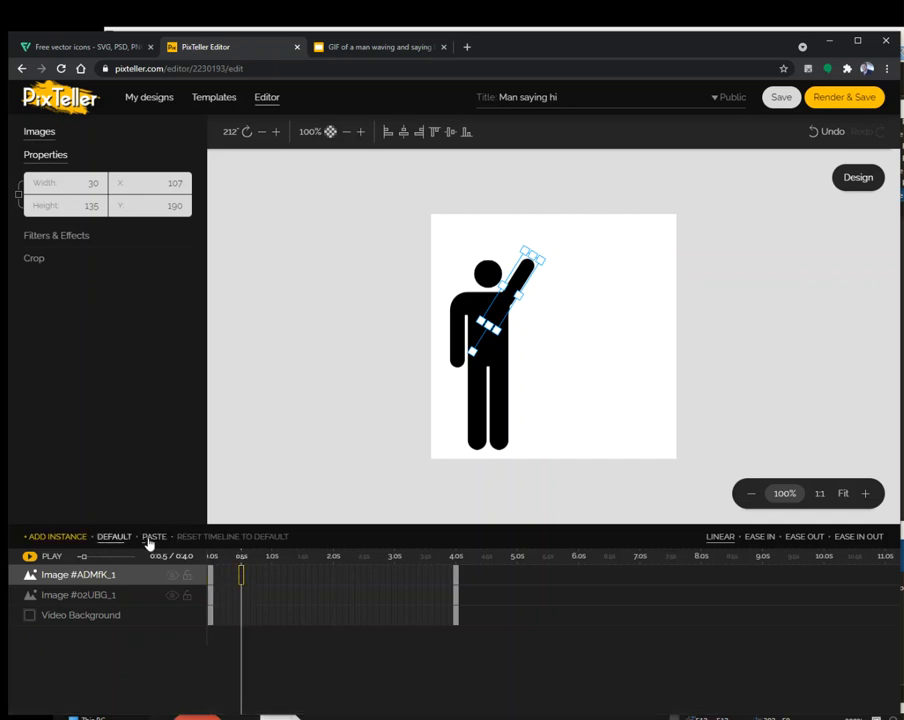
{"action": "left_click", "coordinate": [153, 537]}
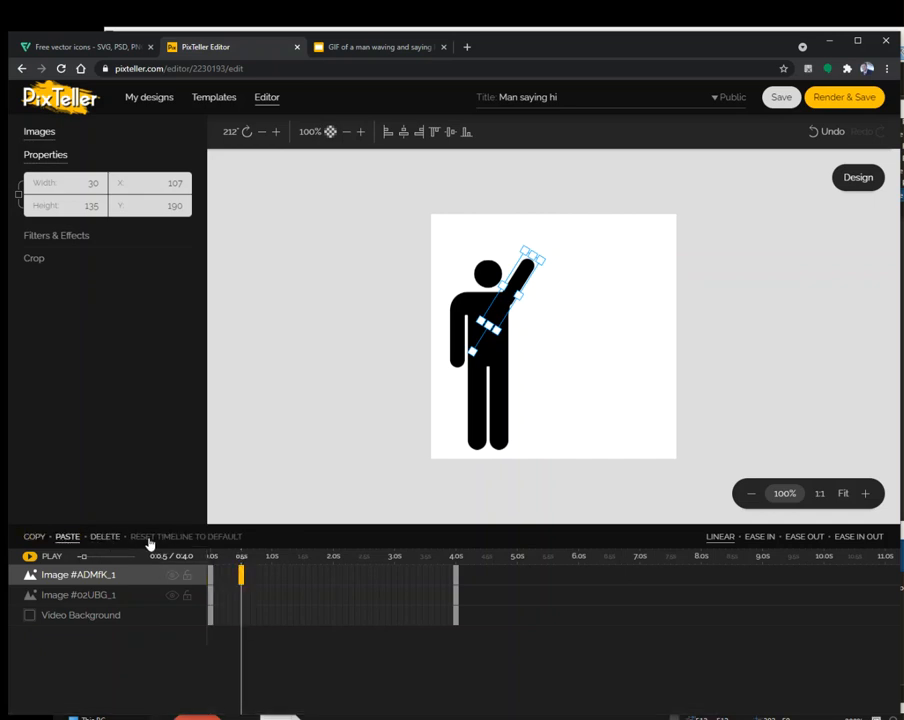
At the 0.5 s keyframe, rotate the arm to 230° and nudge it onto the shoulder at X 97, Y 184
{"action": "left_click", "coordinate": [216, 560]}
{"action": "left_click", "coordinate": [216, 572]}
{"action": "left_click", "coordinate": [224, 568]}
{"action": "left_click", "coordinate": [241, 575]}
{"action": "left_click_drag", "start_coordinate": [468, 350], "coordinate": [455, 336]}
{"action": "left_click", "coordinate": [533, 276]}
{"action": "key", "text": "Right"}
{"action": "key", "text": "Right"}
{"action": "key", "text": "Right"}
{"action": "key", "text": "Right"}
{"action": "key", "text": "Down"}
{"action": "key", "text": "Down"}
{"action": "key", "text": "Down"}
{"action": "key", "text": "Down"}
{"action": "key", "text": "Down"}
{"action": "key", "text": "Right"}
{"action": "key", "text": "Right"}
{"action": "key", "text": "Right"}
{"action": "key", "text": "Right"}
{"action": "key", "text": "Right"}
{"action": "key", "text": "Up"}
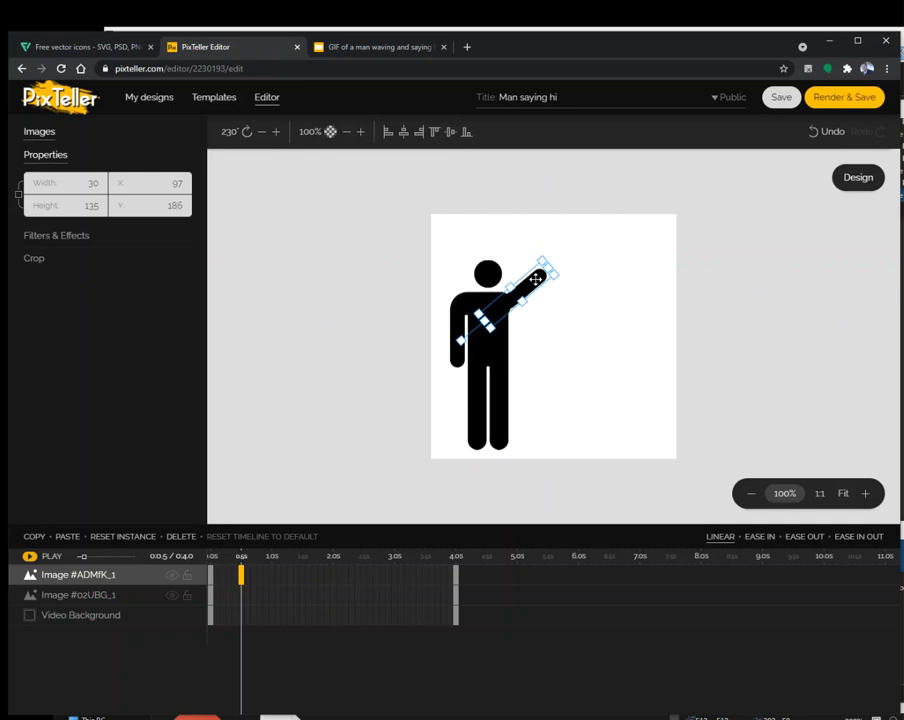
{"action": "left_click", "coordinate": [225, 574]}
{"action": "left_click_drag", "start_coordinate": [220, 567], "coordinate": [240, 577]}
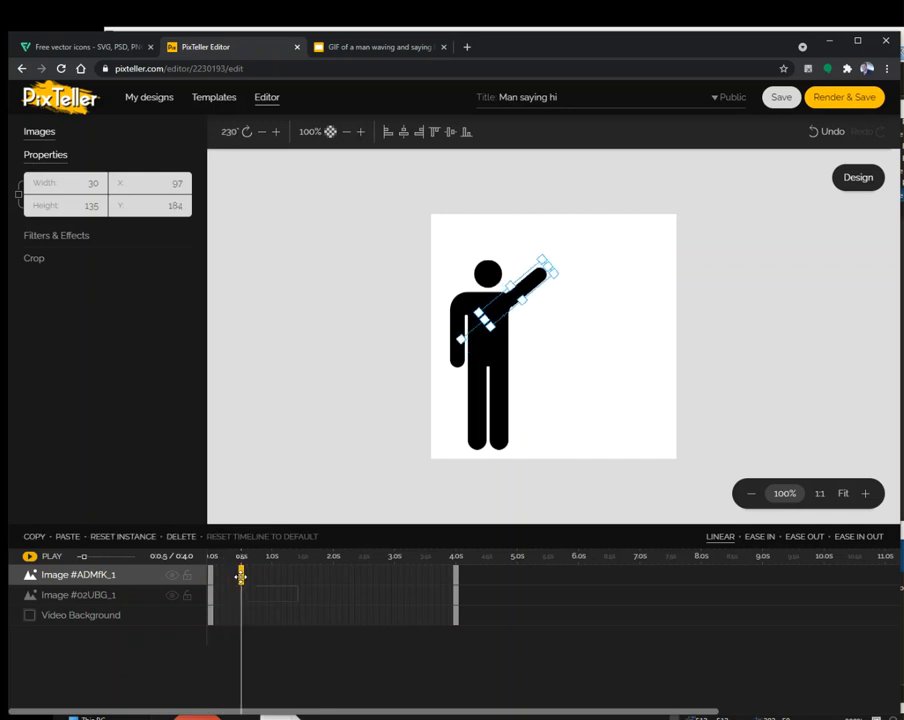
{"action": "mouse_move", "coordinate": [235, 568]}
{"action": "left_mouse_down"}
{"action": "mouse_move", "coordinate": [210, 566]}
{"action": "mouse_move", "coordinate": [240, 572]}
{"action": "left_mouse_up"}
Copy the arm layer's starting keyframe to 1.0 s so the arm swings back to its raised pose
{"action": "left_click", "coordinate": [211, 580]}
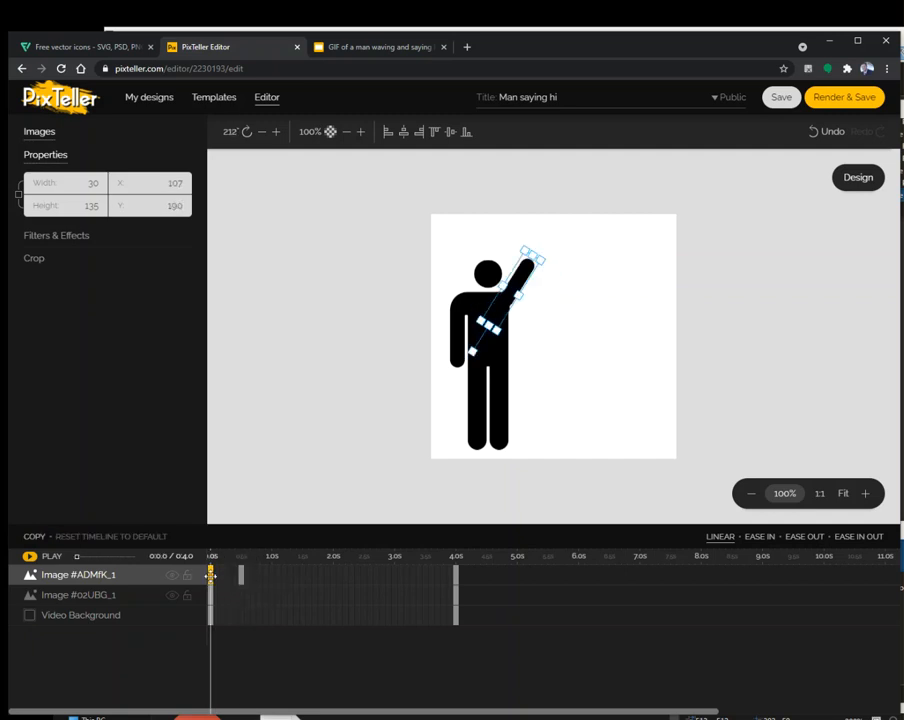
{"action": "left_click", "coordinate": [35, 541]}
{"action": "left_click", "coordinate": [273, 564]}
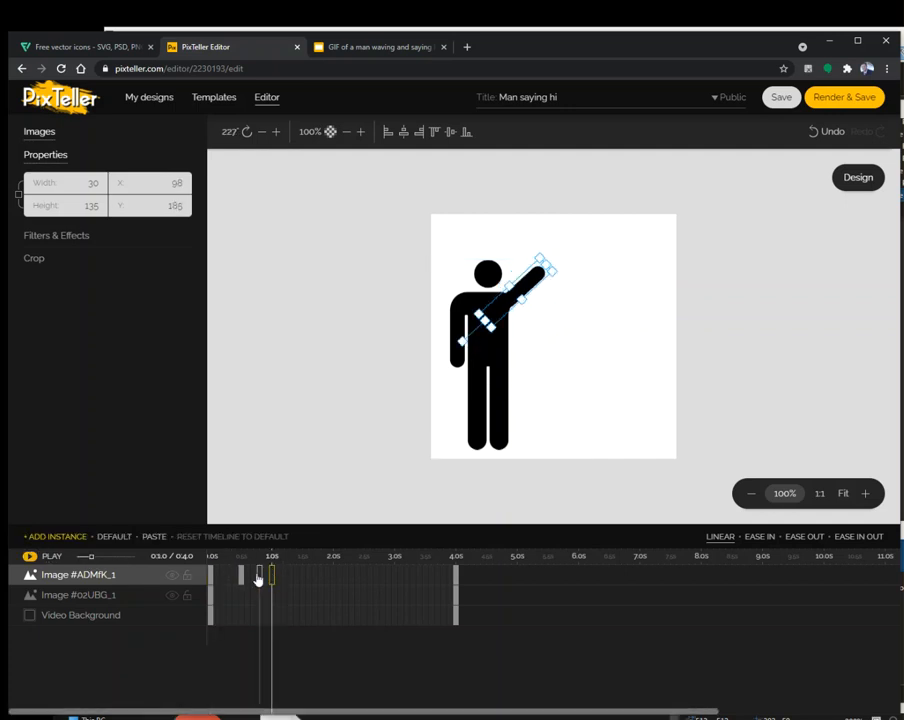
{"action": "left_click", "coordinate": [155, 537]}
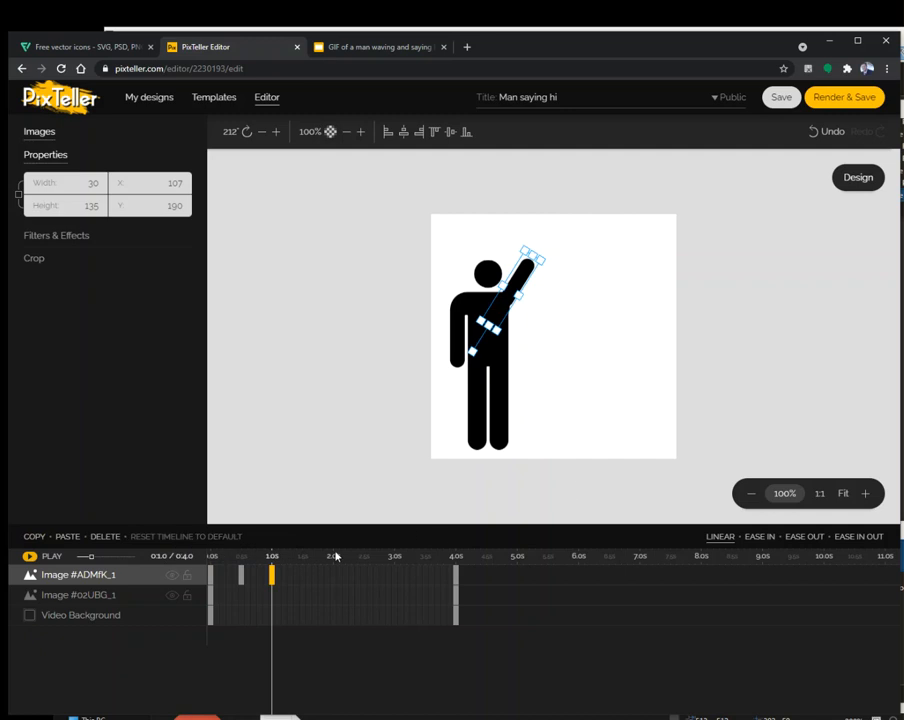
Play the animation from the start to check the speed of the single arm wave
{"action": "left_click", "coordinate": [214, 558]}
{"action": "left_click", "coordinate": [30, 557]}
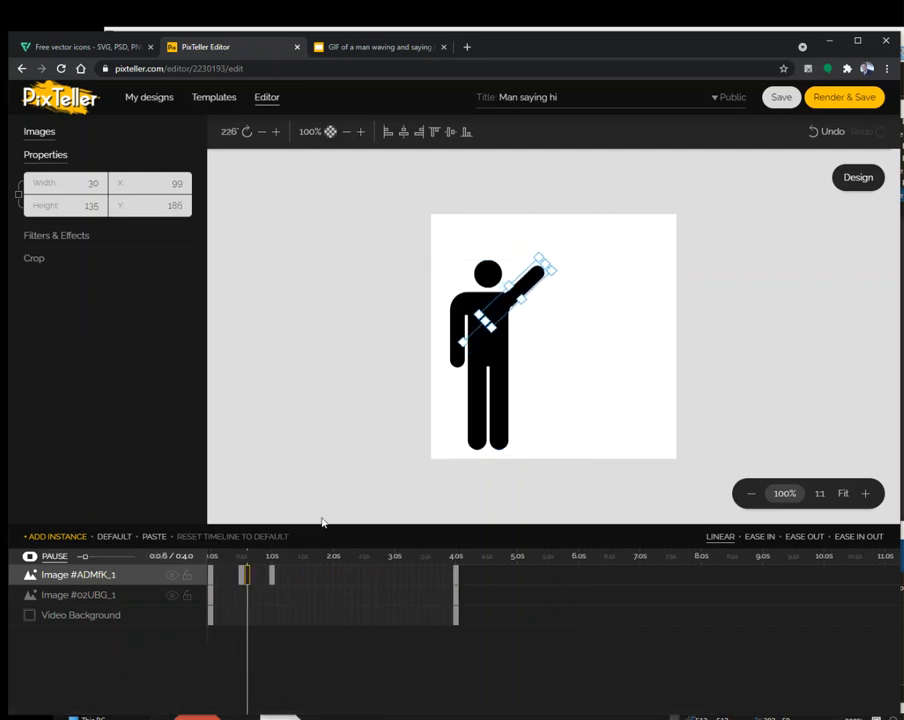
{"action": "left_click", "coordinate": [30, 556]}
{"action": "left_click", "coordinate": [30, 556]}
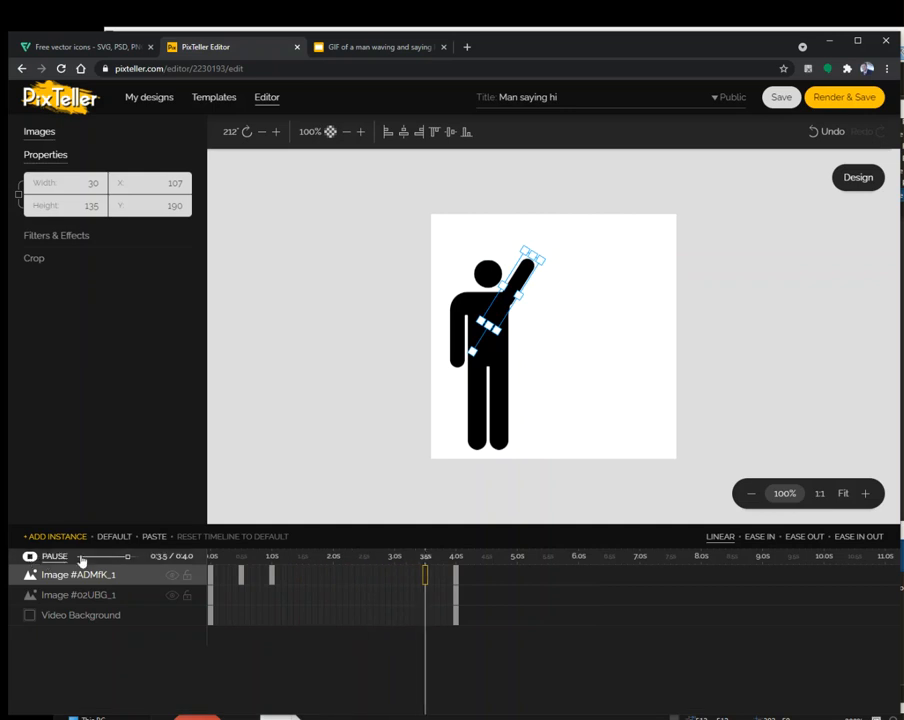
Speed up the wave by moving the arm's 0.5 s keyframe to 0.3 s and its 1.0 s keyframe to 0.6 s
{"action": "left_click", "coordinate": [241, 575]}
{"action": "mouse_move", "coordinate": [241, 573]}
{"action": "left_mouse_down"}
{"action": "mouse_move", "coordinate": [228, 574]}
{"action": "mouse_move", "coordinate": [260, 578]}
{"action": "mouse_move", "coordinate": [247, 578]}
{"action": "left_mouse_up"}
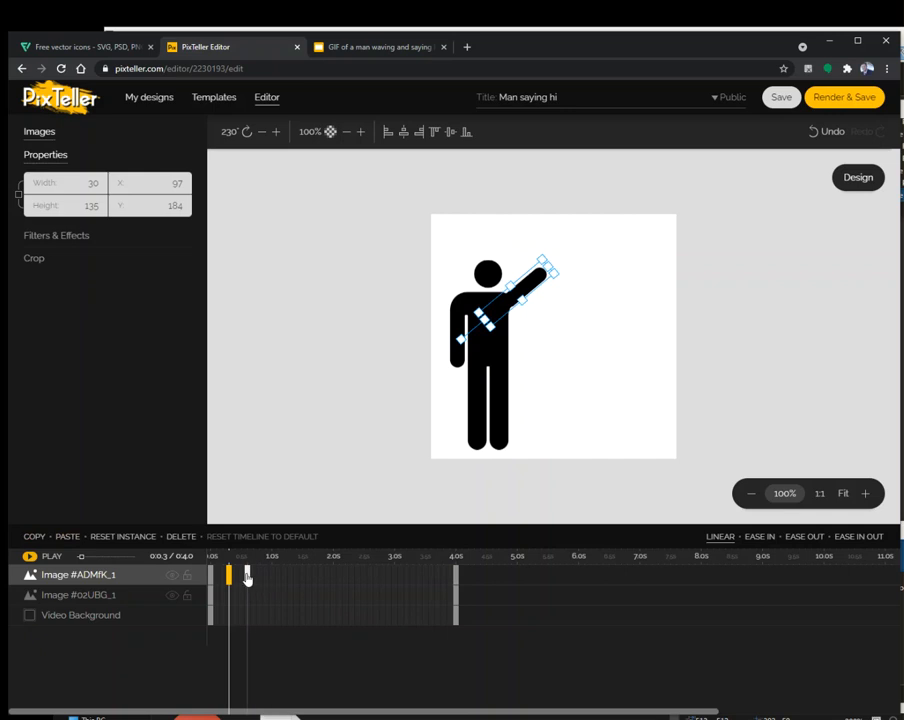
{"action": "left_click", "coordinate": [247, 577]}
{"action": "left_click", "coordinate": [211, 574]}
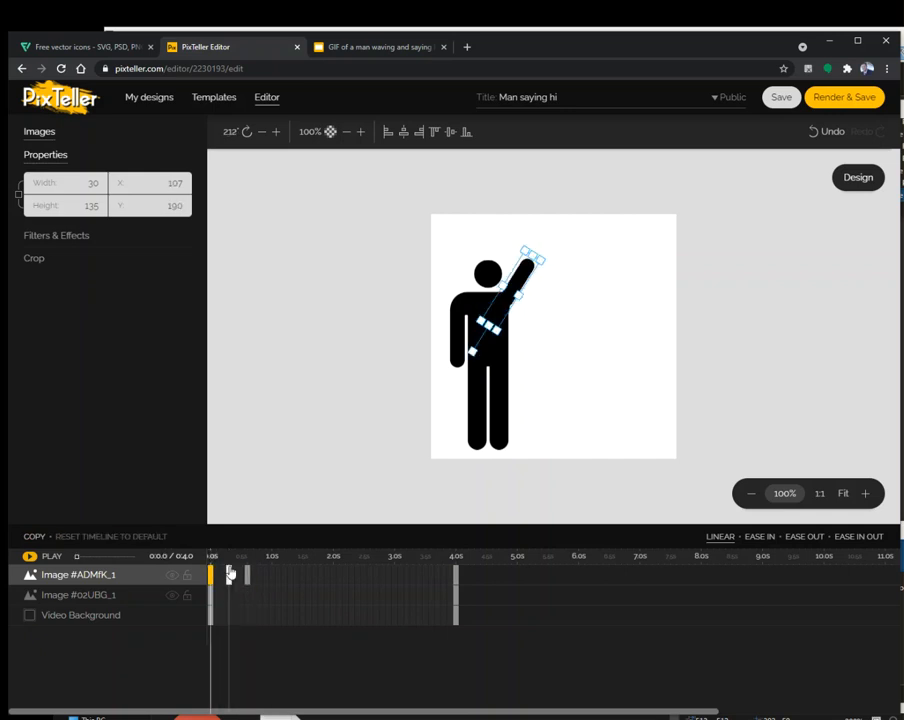
Repeat the wave by copying the arm's 0.3 s keyframe to 0.9 s and its 0.6 s keyframe to 1.2 s
{"action": "left_click", "coordinate": [229, 576]}
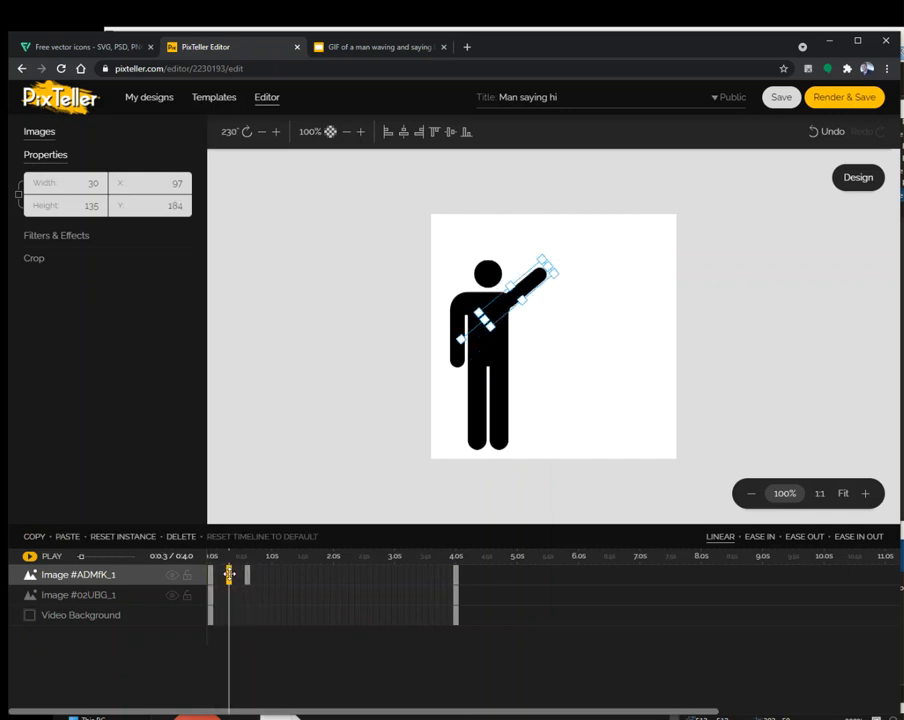
{"action": "left_click", "coordinate": [36, 537]}
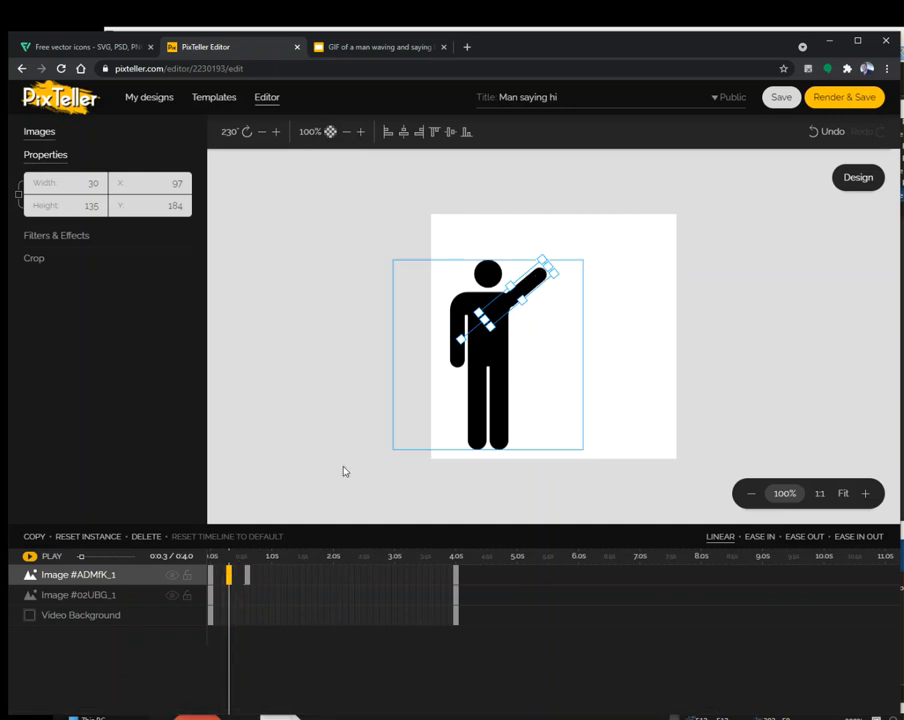
{"action": "left_click", "coordinate": [264, 574]}
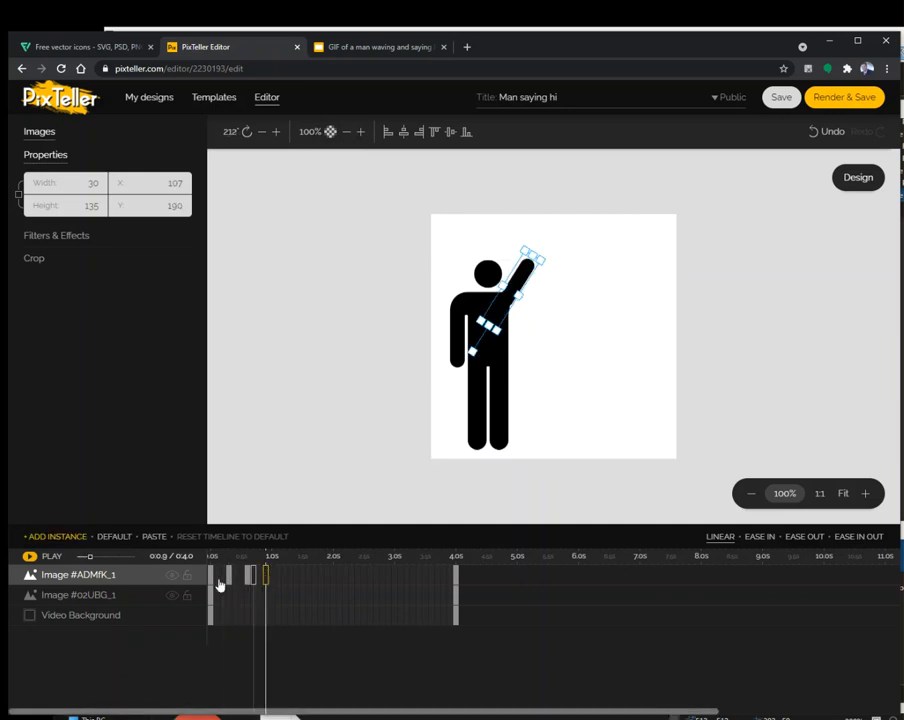
{"action": "left_click", "coordinate": [160, 537]}
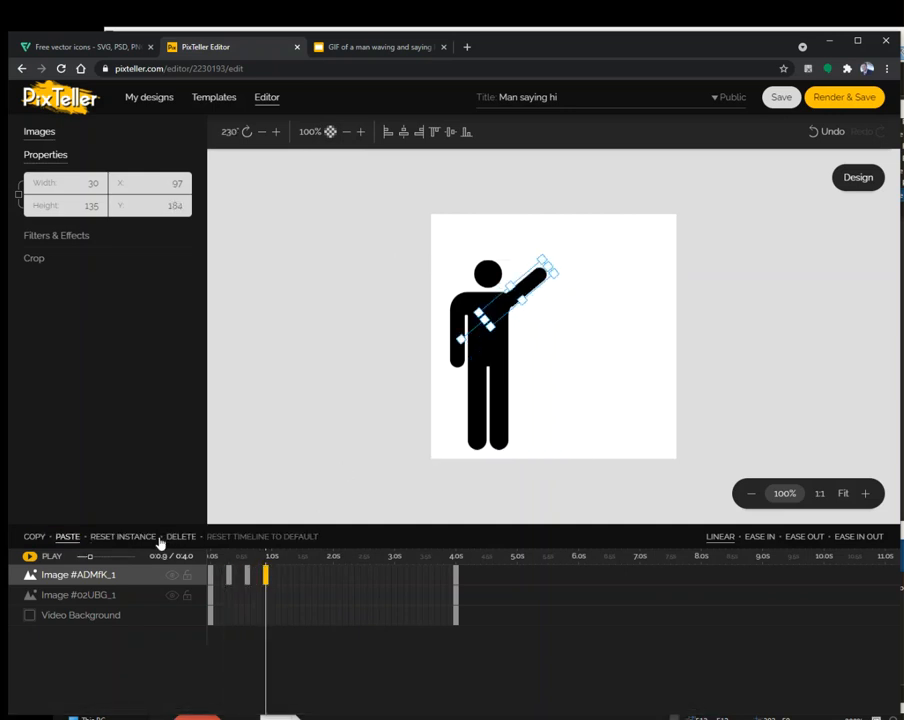
{"action": "left_click", "coordinate": [250, 580]}
{"action": "left_click", "coordinate": [34, 537]}
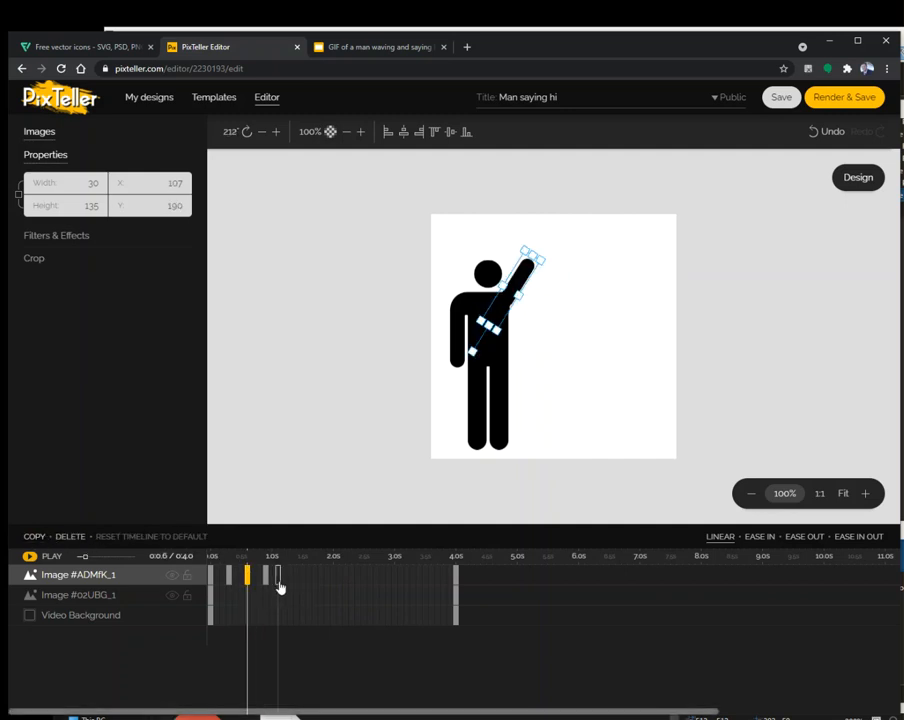
{"action": "left_click", "coordinate": [279, 585]}
{"action": "left_click", "coordinate": [153, 537]}
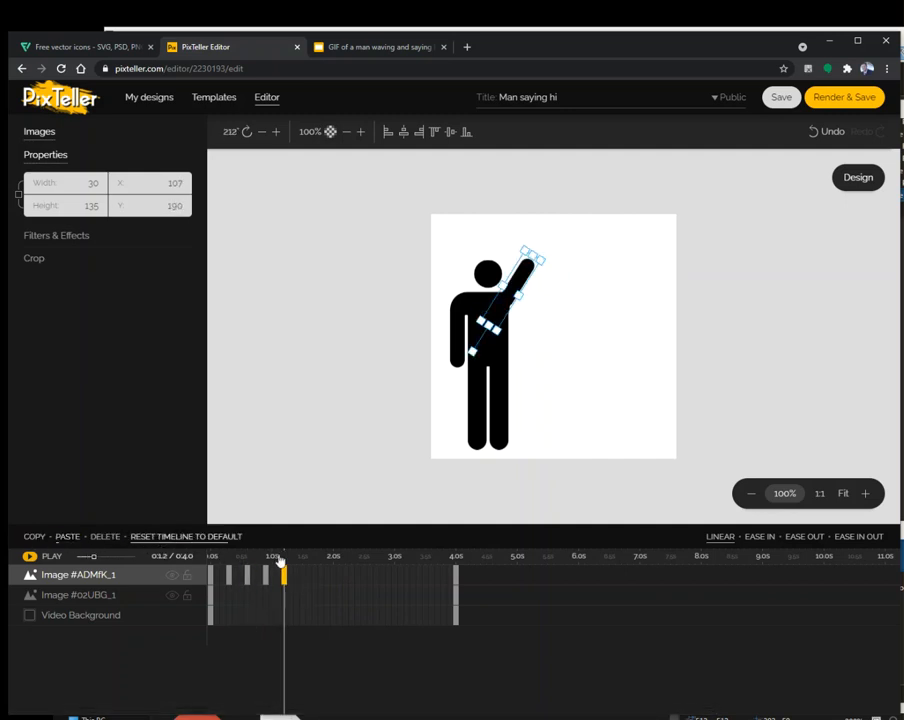
Play the animation from the start to review the two consecutive arm waves, and stop playback at 1.5 s
{"action": "left_click", "coordinate": [265, 573]}
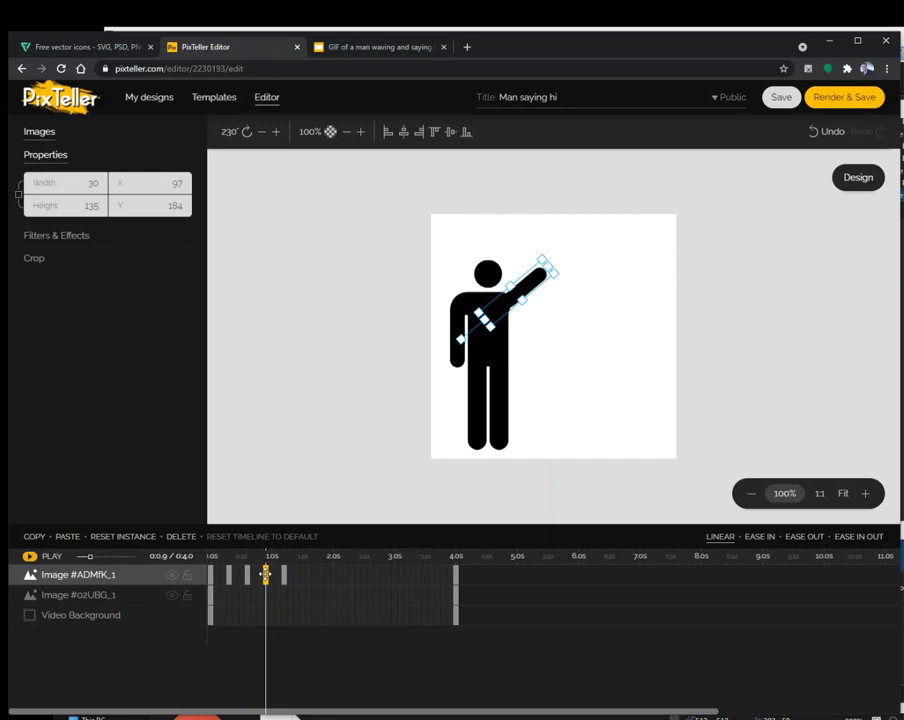
{"action": "left_click", "coordinate": [214, 557]}
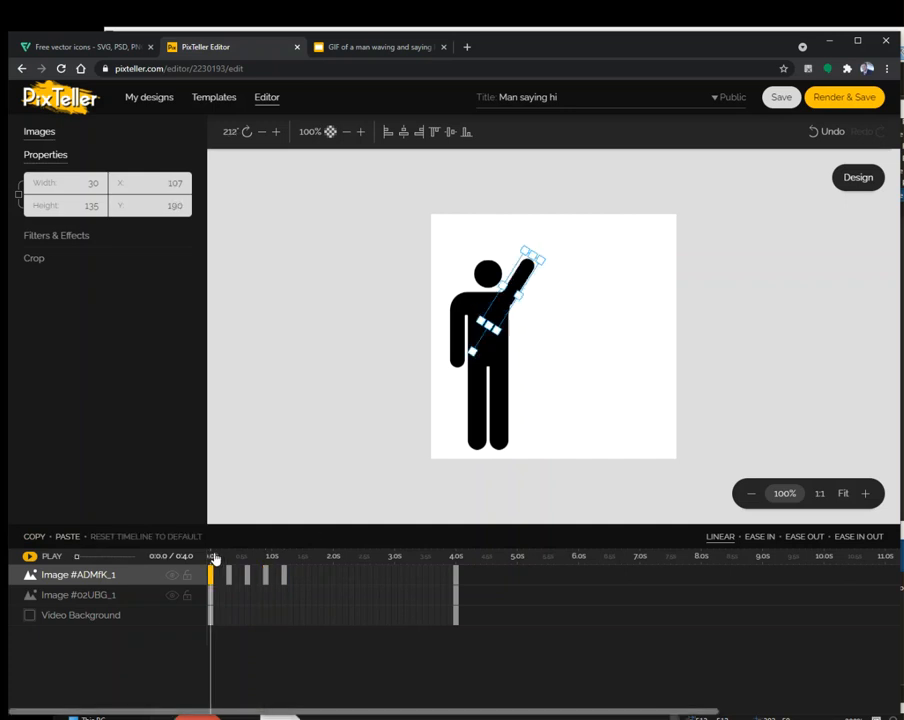
{"action": "left_click", "coordinate": [30, 558]}
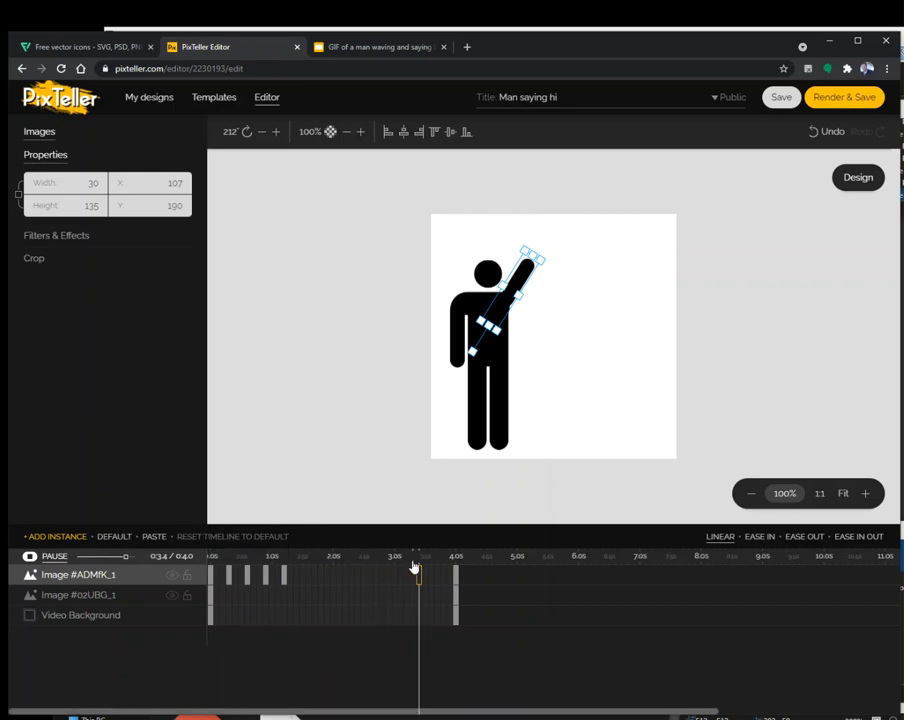
{"action": "left_click", "coordinate": [301, 559]}
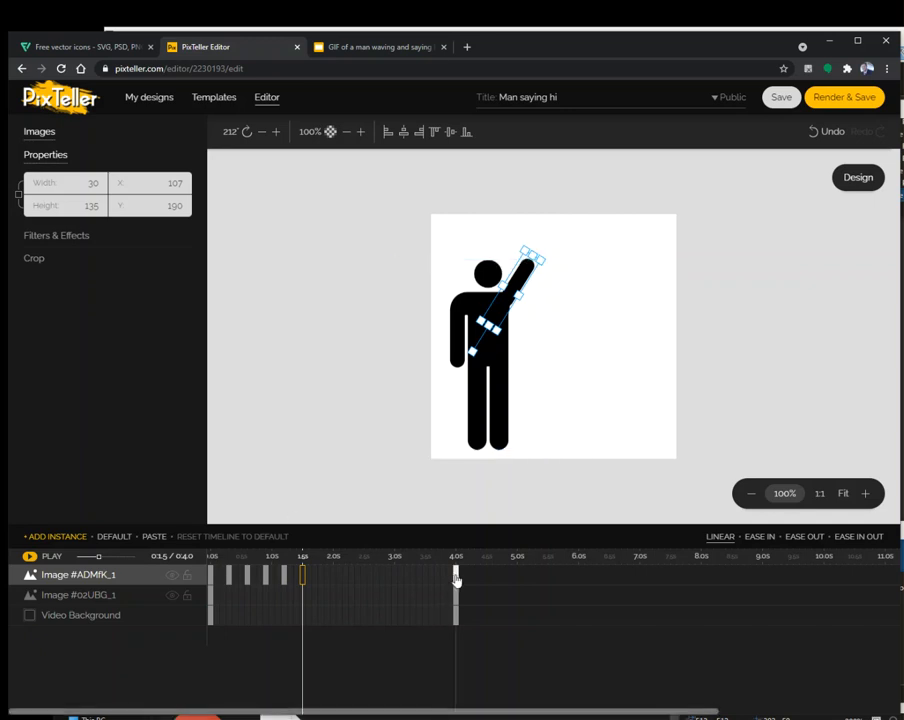
Shorten the animation by moving the arm and body layers' end keyframes to 2.4 s and the Video Background's to 2.3 s
{"action": "left_click", "coordinate": [316, 580]}
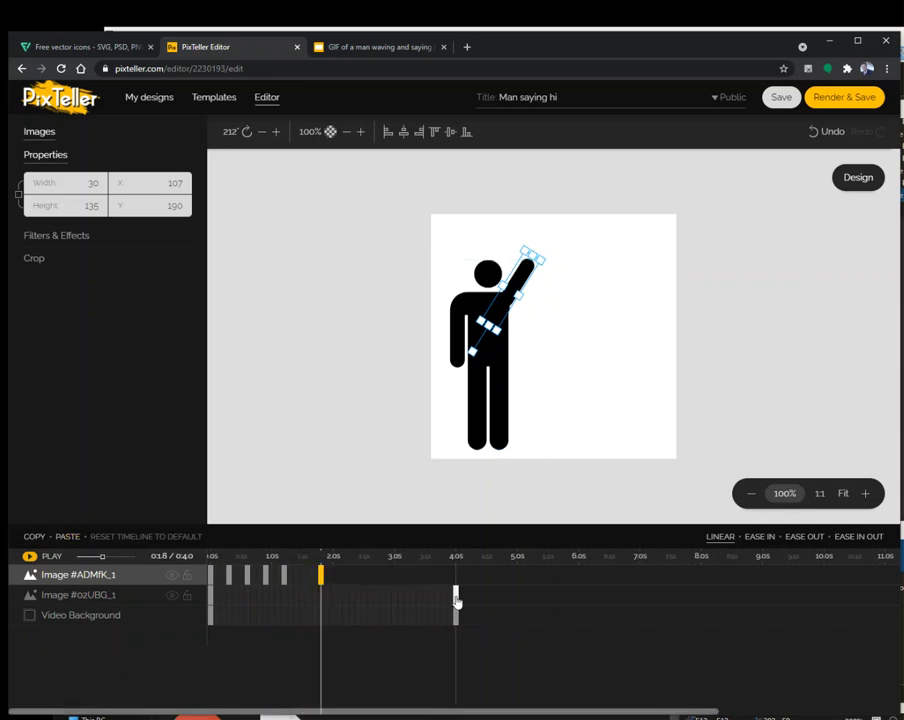
{"action": "left_click_drag", "start_coordinate": [452, 616], "coordinate": [320, 612]}
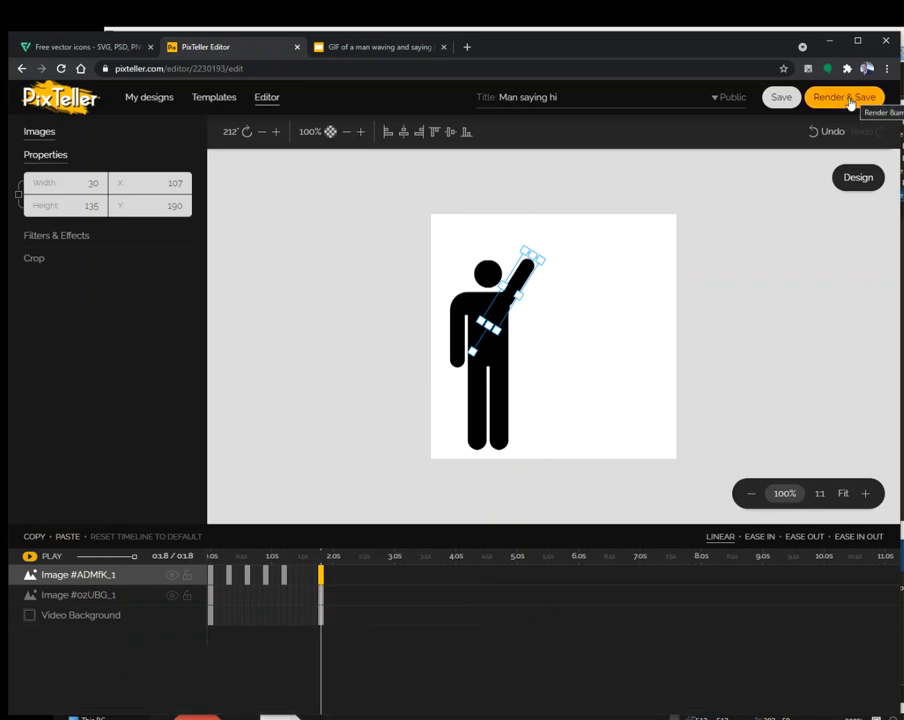
{"action": "left_click_drag", "start_coordinate": [320, 575], "coordinate": [352, 612]}
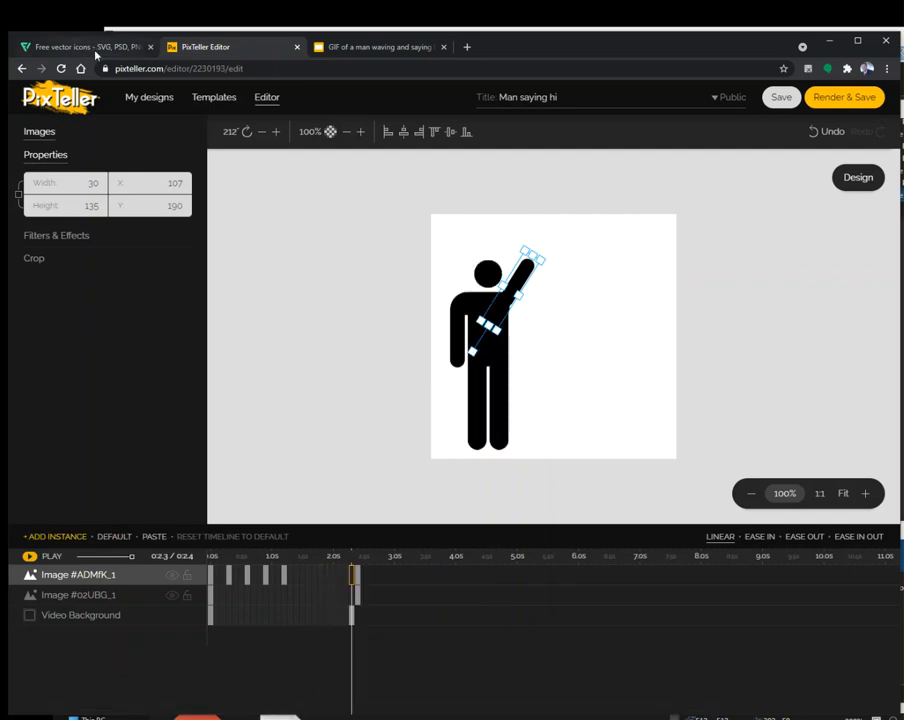
Switch to Flaticon, search for "comment" icons, and download the first outlined speech bubble as a free PNG
{"action": "left_click", "coordinate": [91, 47]}
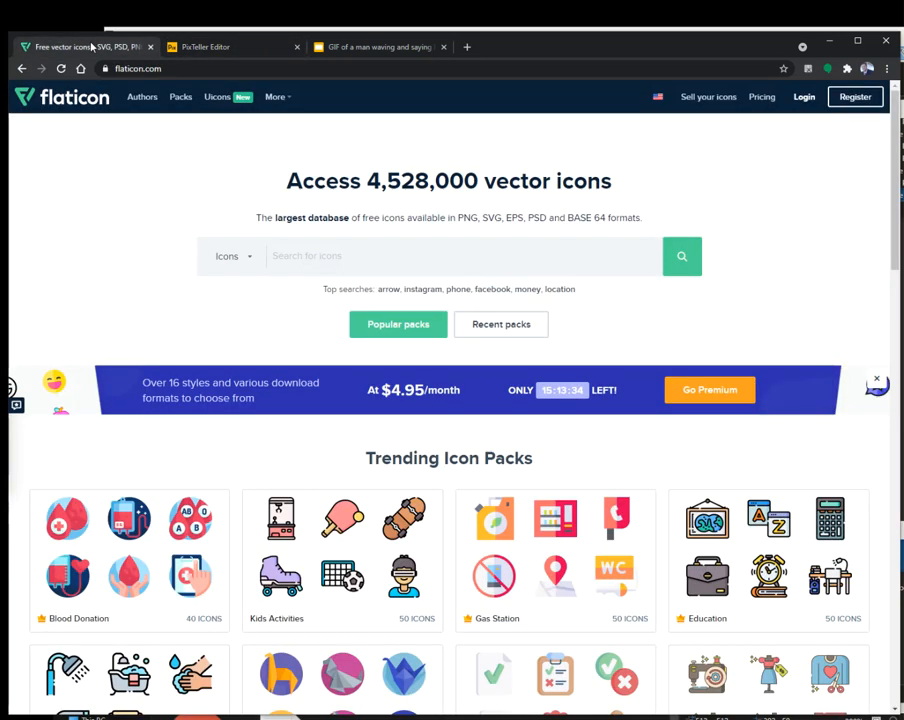
{"action": "left_click", "coordinate": [358, 256]}
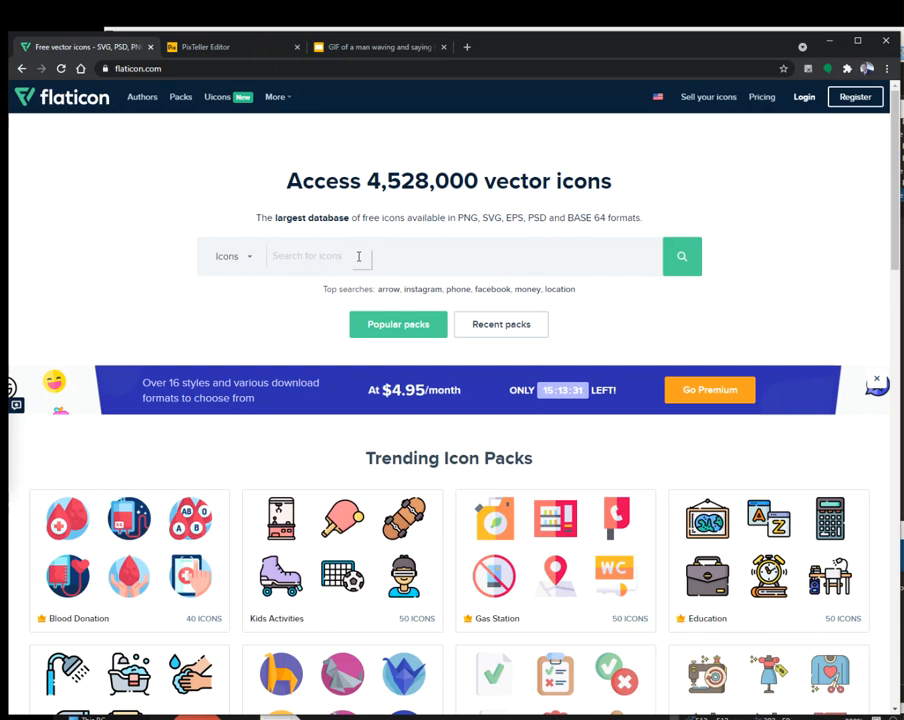
{"action": "type", "text": "comment"}
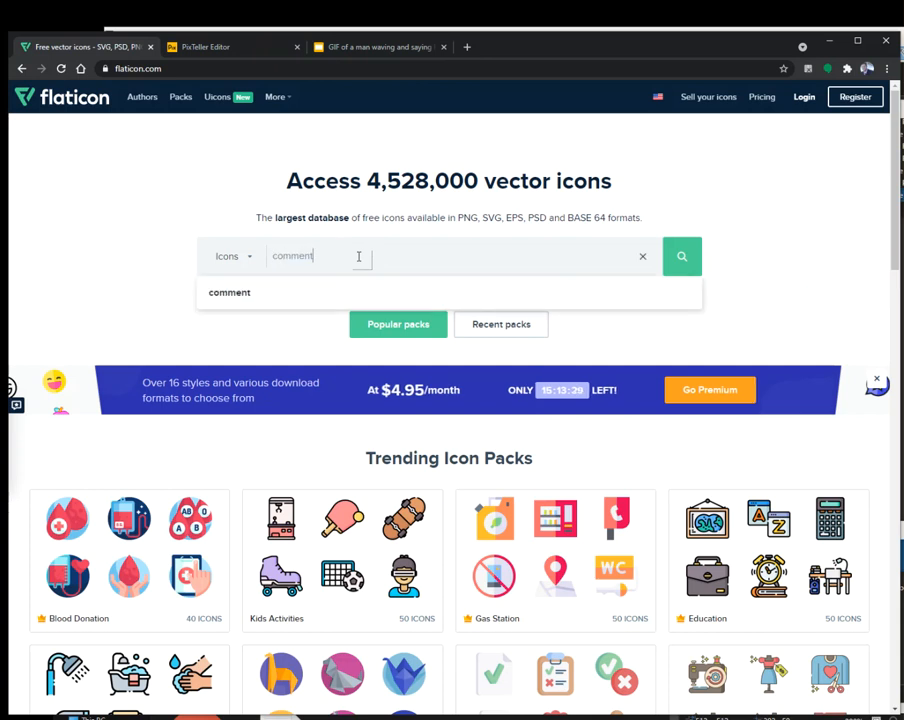
{"action": "key", "text": "Return"}
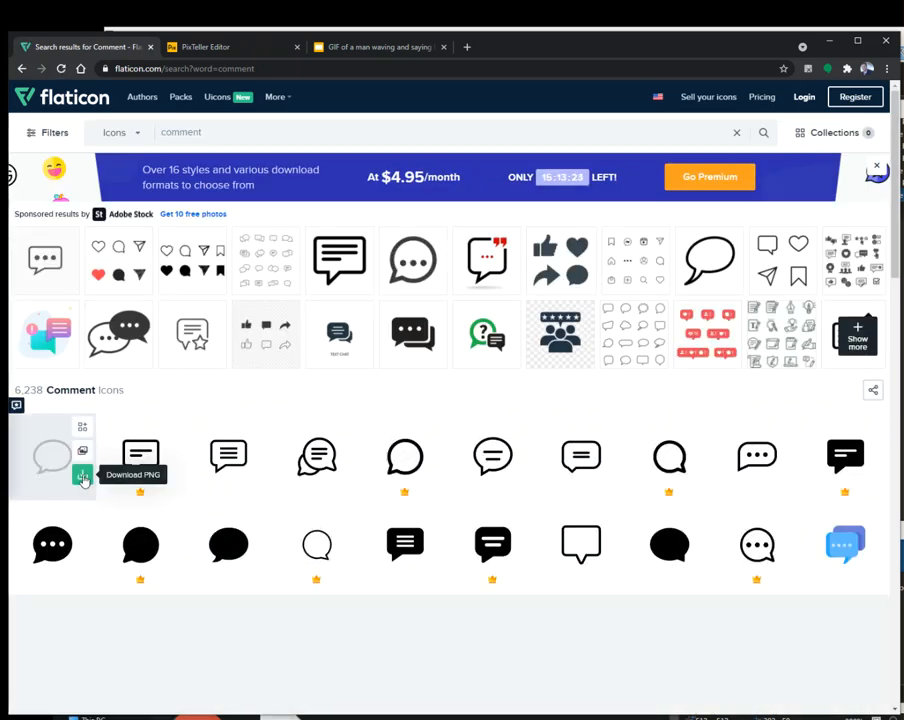
{"action": "left_click", "coordinate": [82, 477]}
{"action": "left_click", "coordinate": [541, 389]}
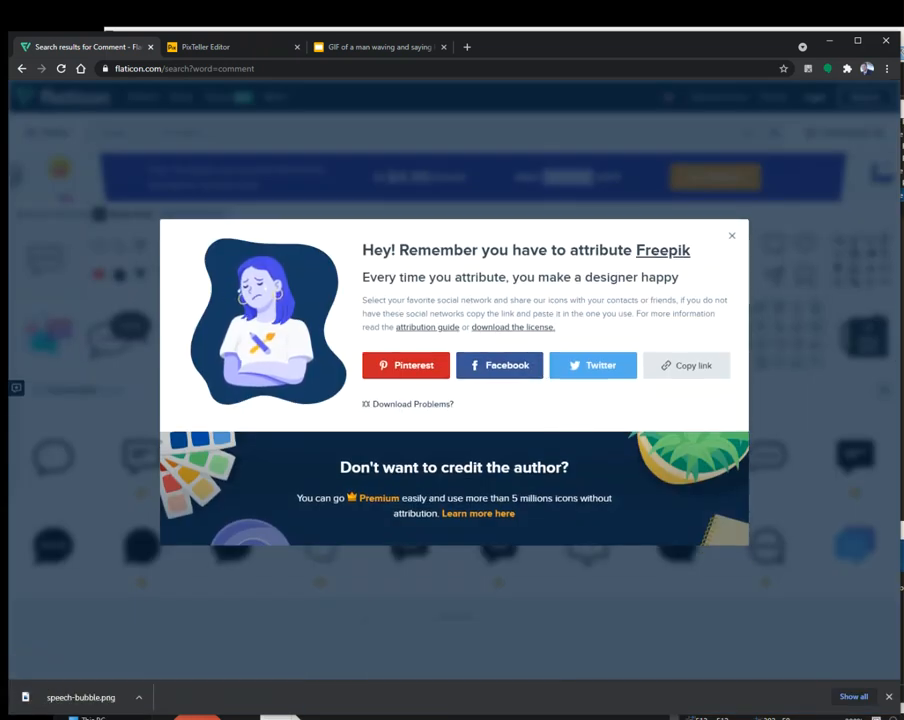
Add the downloaded speech-bubble.png from the Downloads folder to the animation in PixTeller
{"action": "left_click", "coordinate": [138, 697]}
{"action": "left_click", "coordinate": [328, 608]}
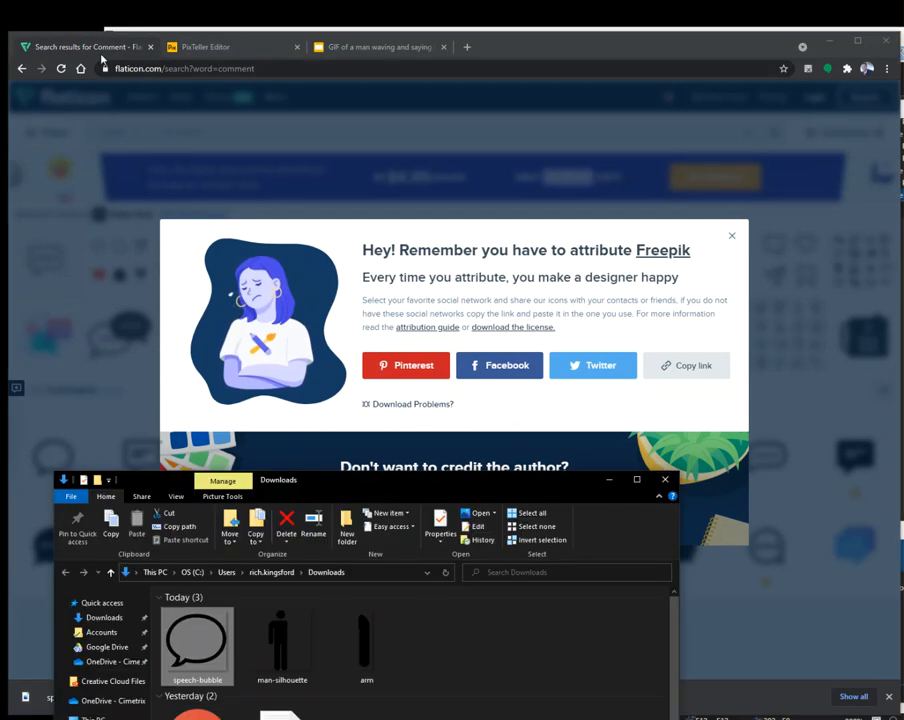
{"action": "left_click", "coordinate": [204, 47]}
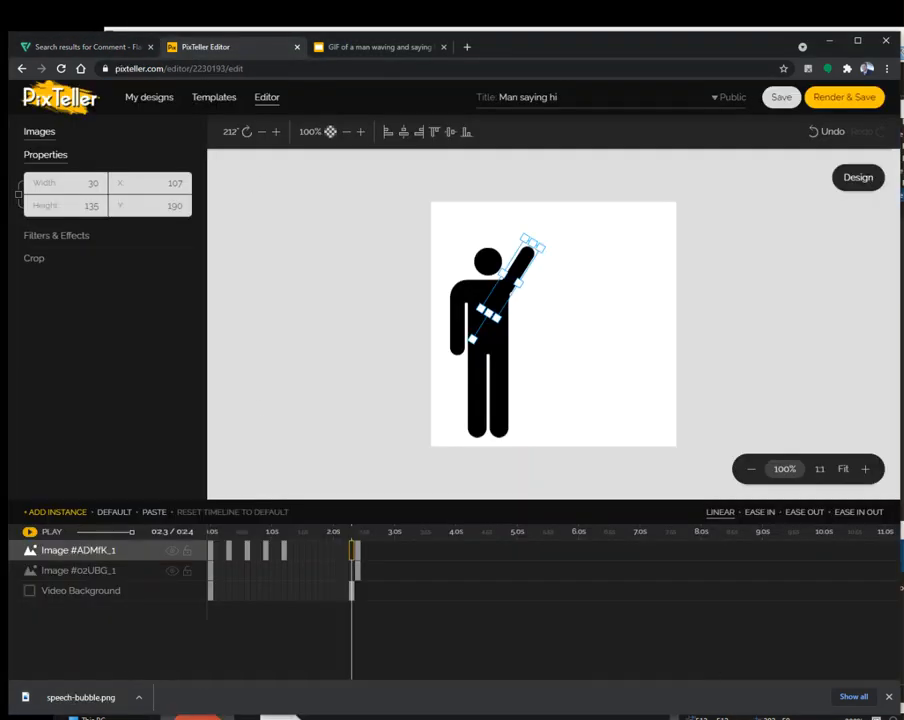
{"action": "key", "text": "alt+Tab"}
{"action": "left_click_drag", "start_coordinate": [194, 640], "coordinate": [562, 372]}
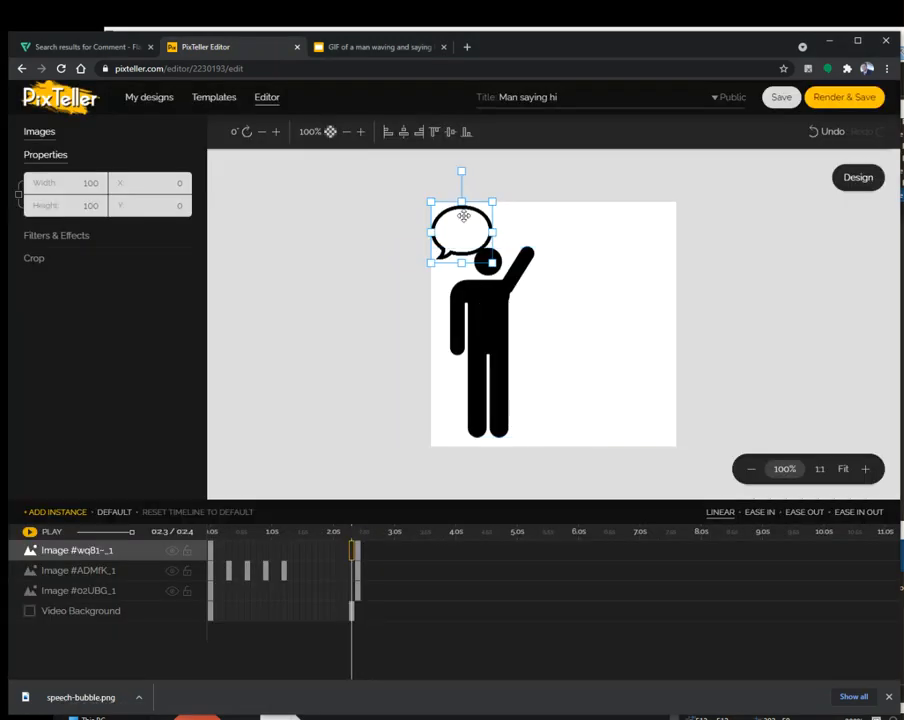
Try placing the speech bubble beside the raised hand at 2.3 s, undo the distorted widening, and enlarge the bubble to 123 × 123
{"action": "left_click_drag", "start_coordinate": [463, 216], "coordinate": [573, 242]}
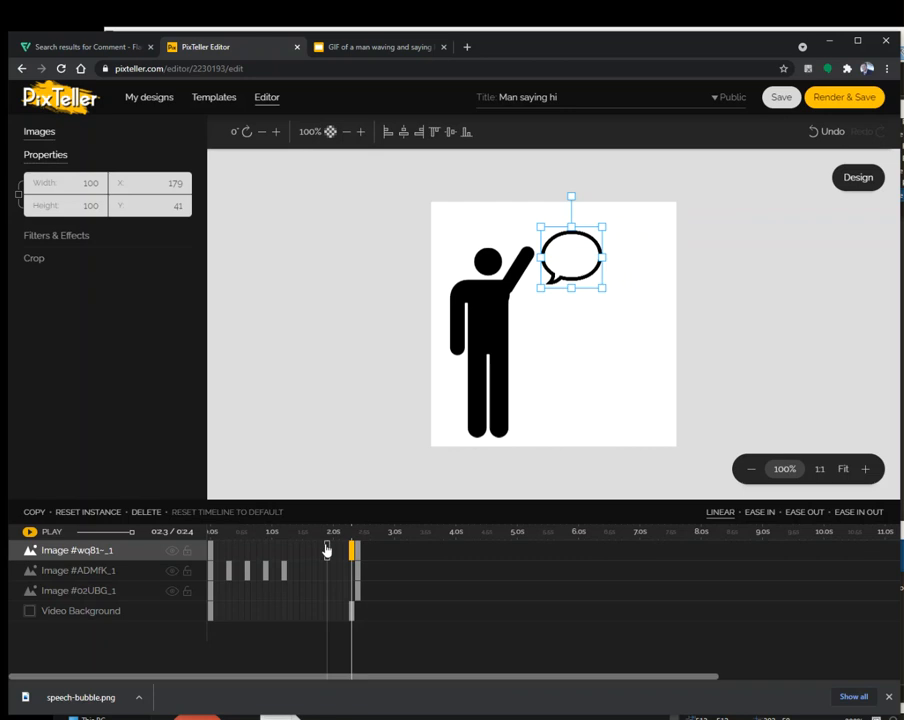
{"action": "left_click_drag", "start_coordinate": [583, 262], "coordinate": [612, 306]}
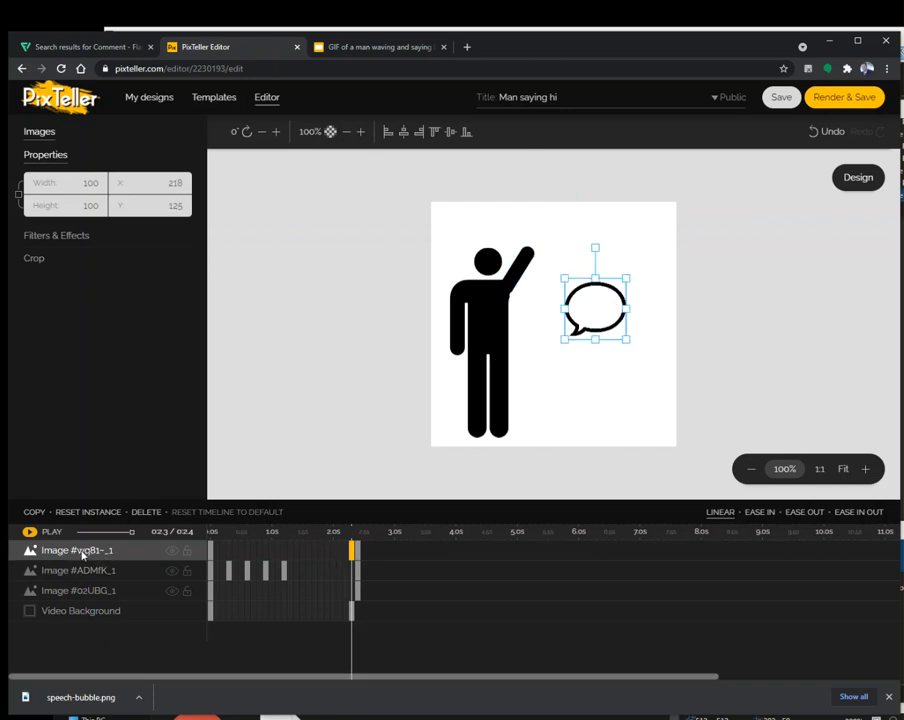
{"action": "left_click_drag", "start_coordinate": [584, 302], "coordinate": [553, 234]}
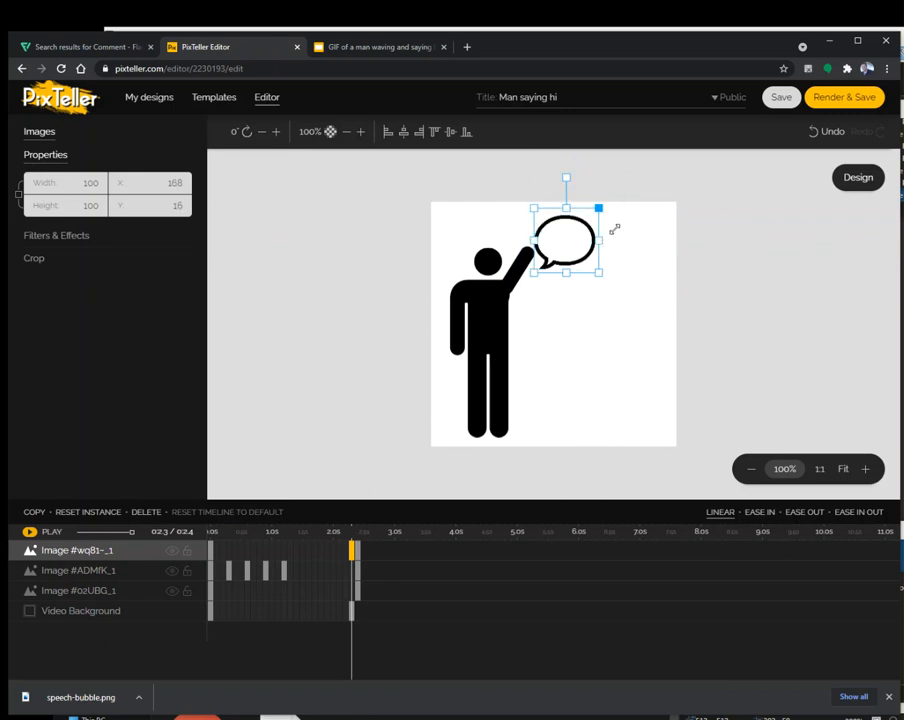
{"action": "mouse_move", "coordinate": [598, 208]}
{"action": "left_mouse_down"}
{"action": "mouse_move", "coordinate": [642, 206]}
{"action": "mouse_move", "coordinate": [616, 208]}
{"action": "left_mouse_up"}
{"action": "key", "text": "ctrl+z"}
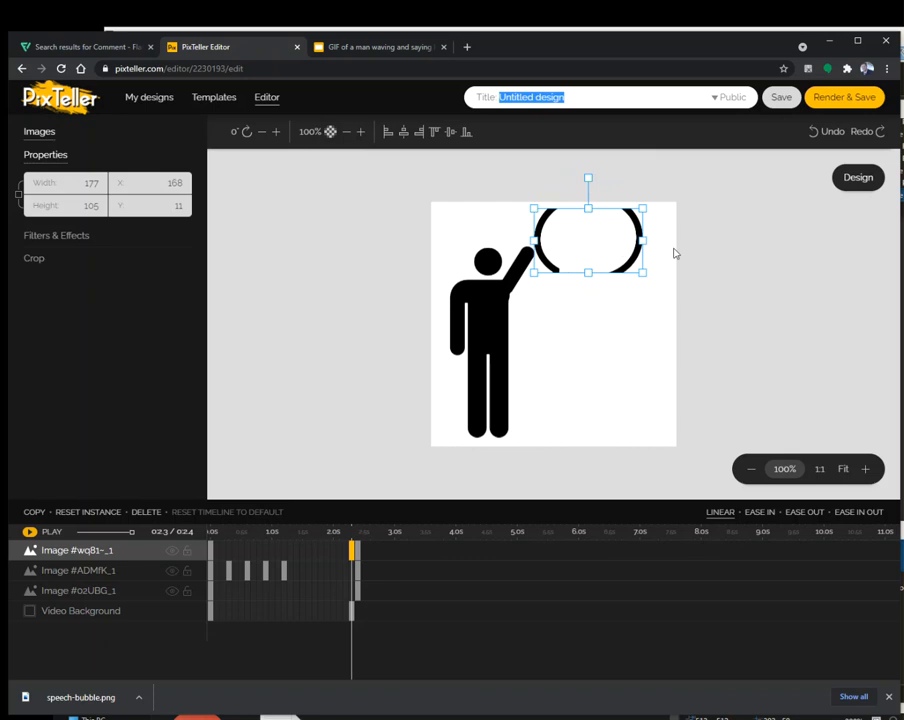
{"action": "key", "text": "ctrl+z"}
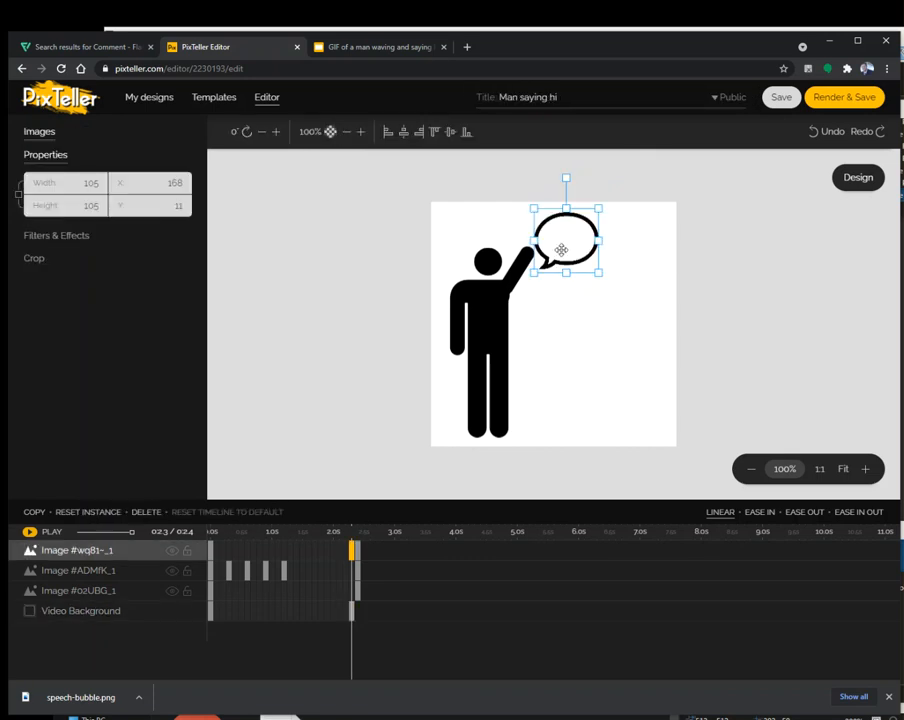
{"action": "left_click_drag", "start_coordinate": [577, 250], "coordinate": [623, 282]}
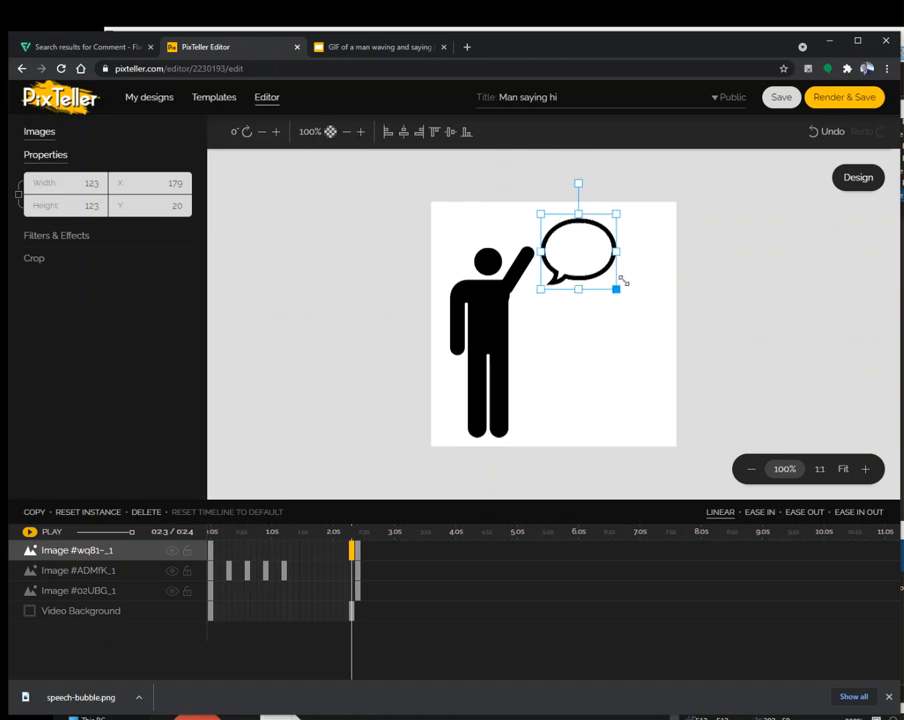
Save the animation, switch to Design mode, and move the speech bubble beside the raised hand at X 179, Y 25
{"action": "left_click", "coordinate": [781, 97]}
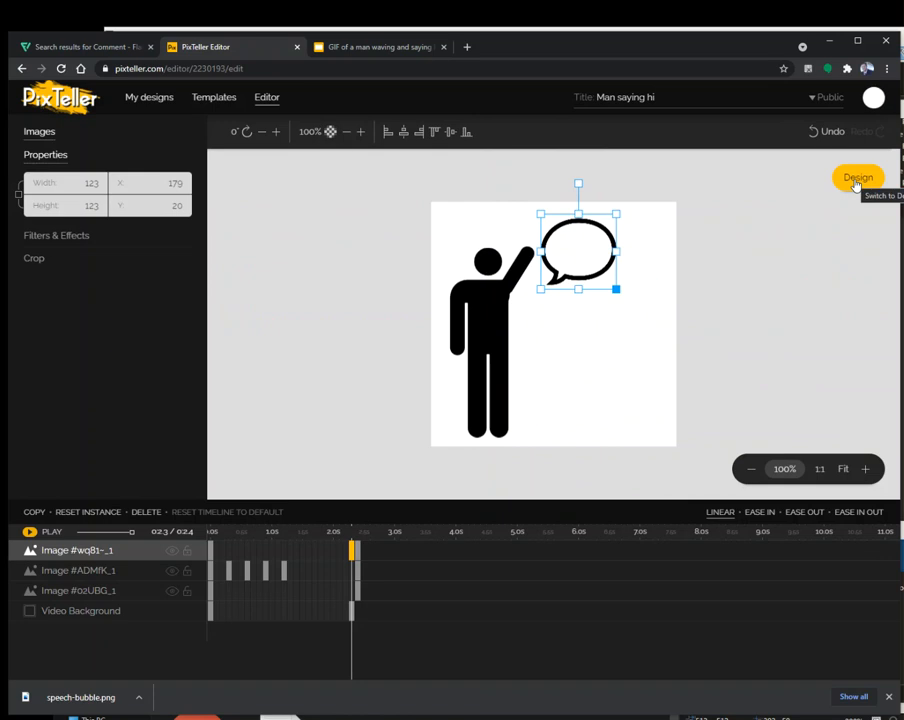
{"action": "left_click", "coordinate": [856, 180]}
{"action": "left_click", "coordinate": [467, 328]}
{"action": "left_click_drag", "start_coordinate": [467, 328], "coordinate": [570, 340]}
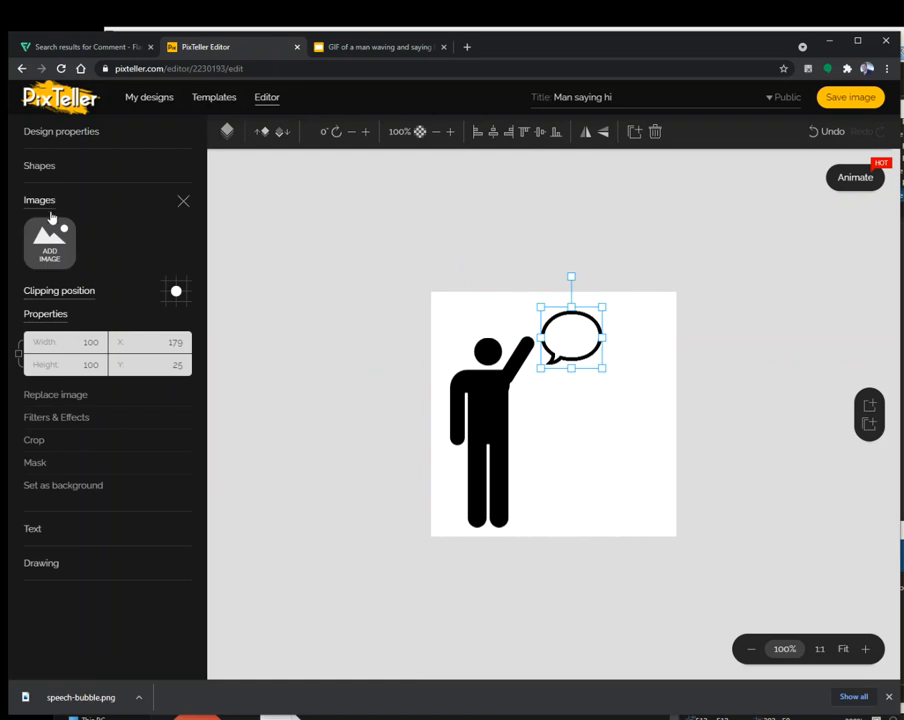
Add a text element reading "Hi" and place it inside the speech bubble at about X 200, Y 55
{"action": "left_click", "coordinate": [33, 530]}
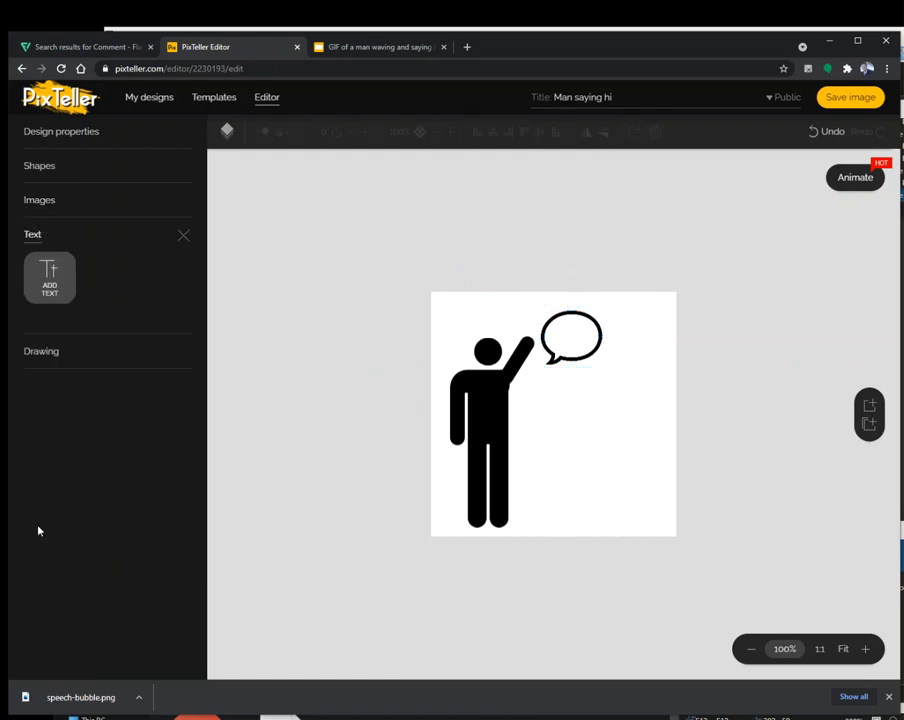
{"action": "left_click", "coordinate": [49, 278]}
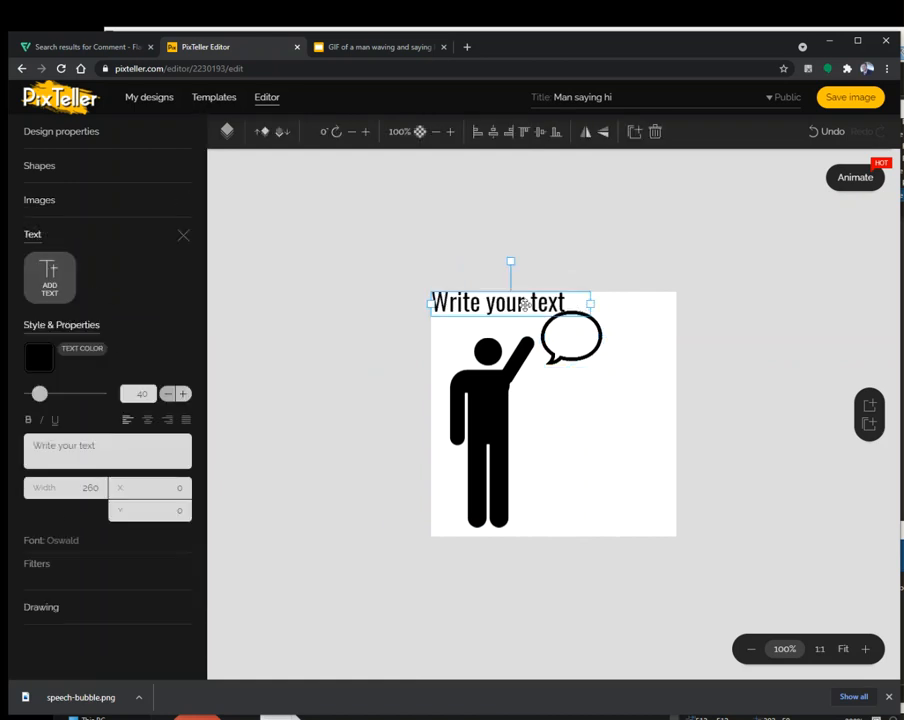
{"action": "double_click", "coordinate": [524, 302]}
{"action": "type", "text": "Hi"}
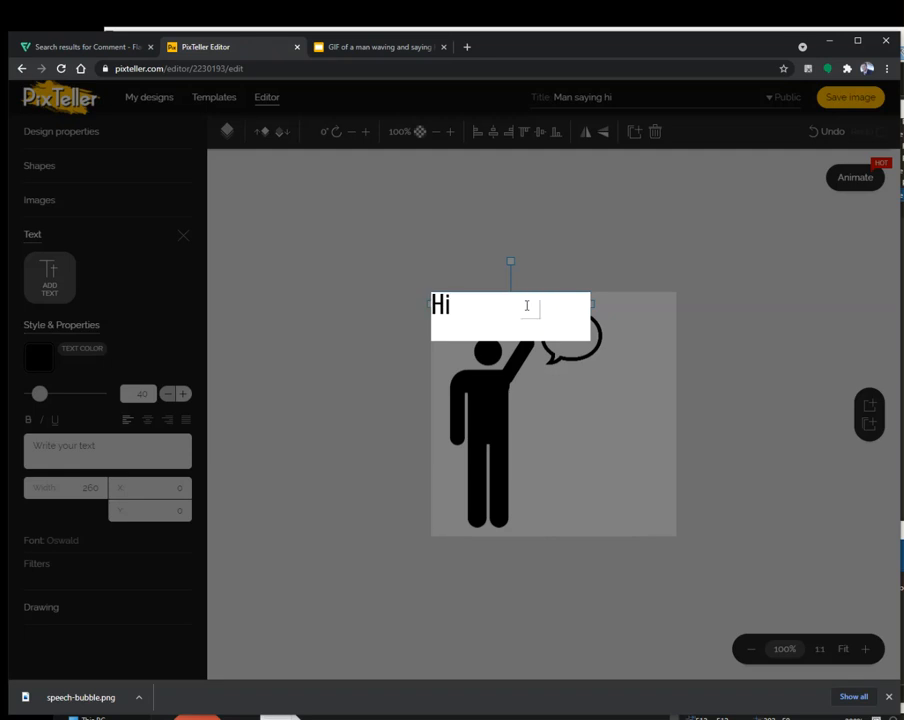
{"action": "left_click", "coordinate": [330, 360]}
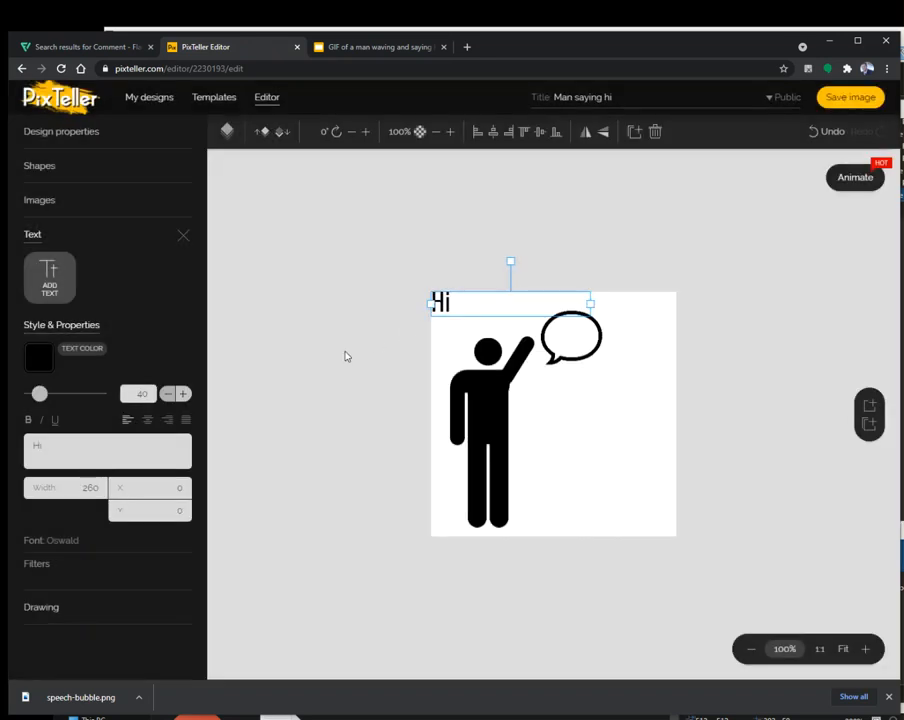
{"action": "left_click_drag", "start_coordinate": [519, 299], "coordinate": [620, 337]}
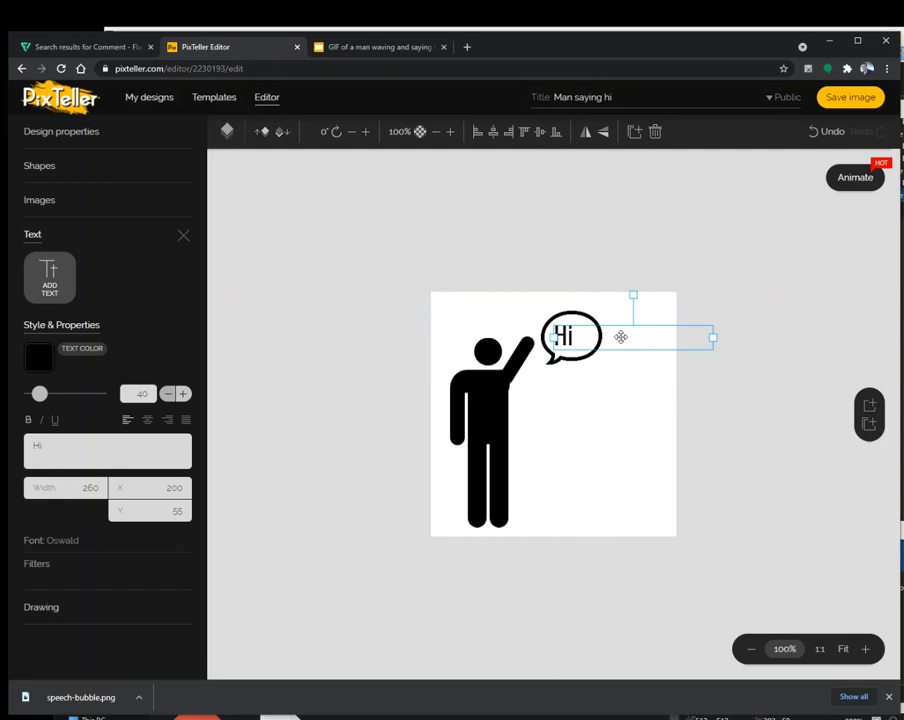
Change the Hi text's font to Fredoka One and centre the word in the bubble at X 207, Y 55
{"action": "left_click", "coordinate": [56, 545]}
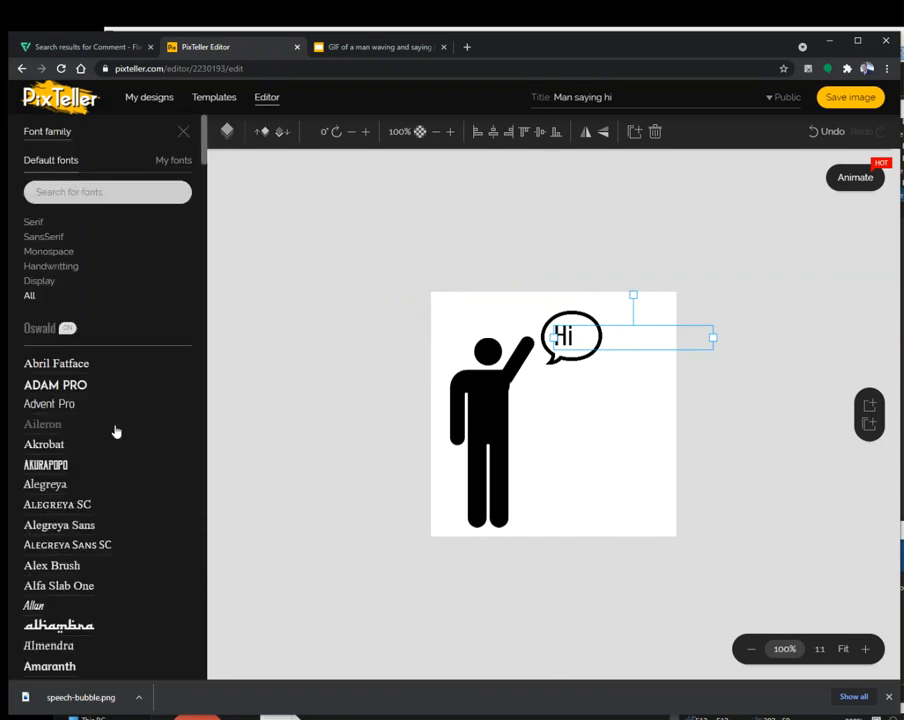
{"action": "scroll", "coordinate": [124, 479], "scroll_direction": "down", "scroll_amount": 4}
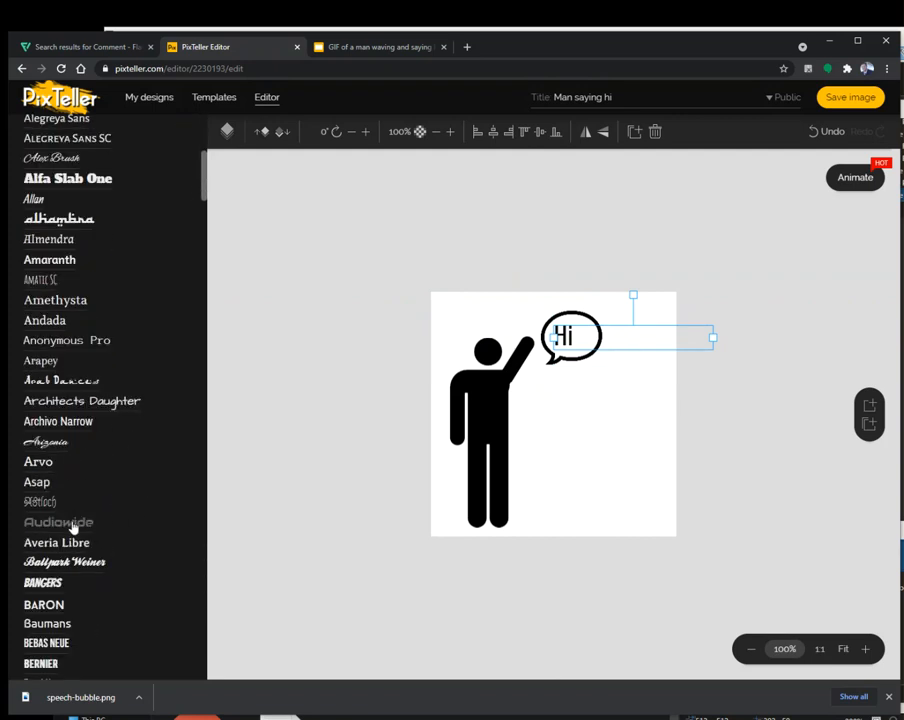
{"action": "scroll", "coordinate": [93, 470], "scroll_direction": "down", "scroll_amount": 5}
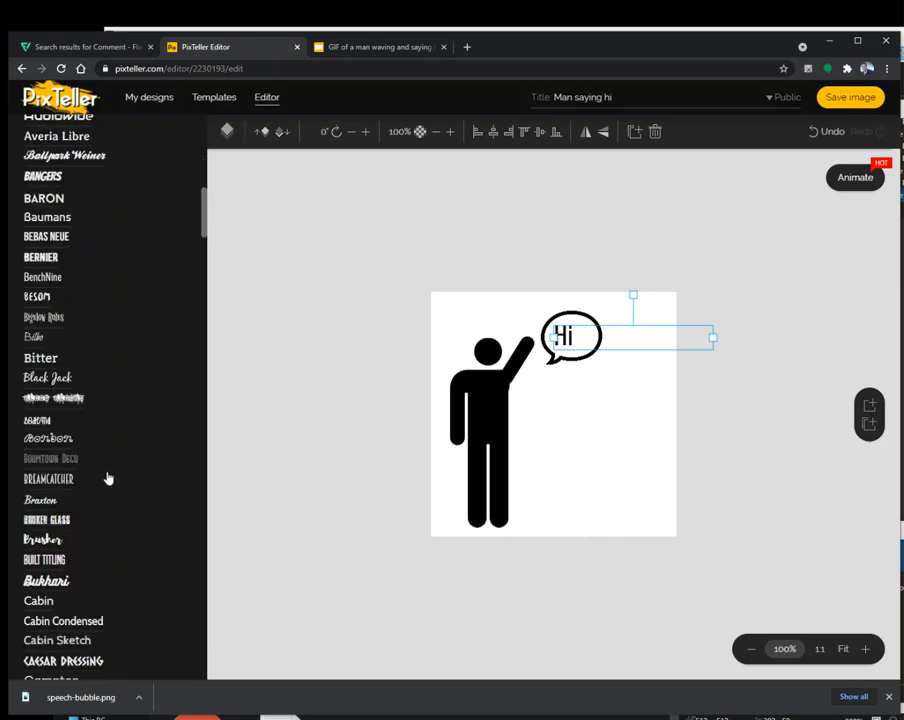
{"action": "scroll", "coordinate": [118, 470], "scroll_direction": "down", "scroll_amount": 2}
{"action": "scroll", "coordinate": [119, 478], "scroll_direction": "down", "scroll_amount": 3}
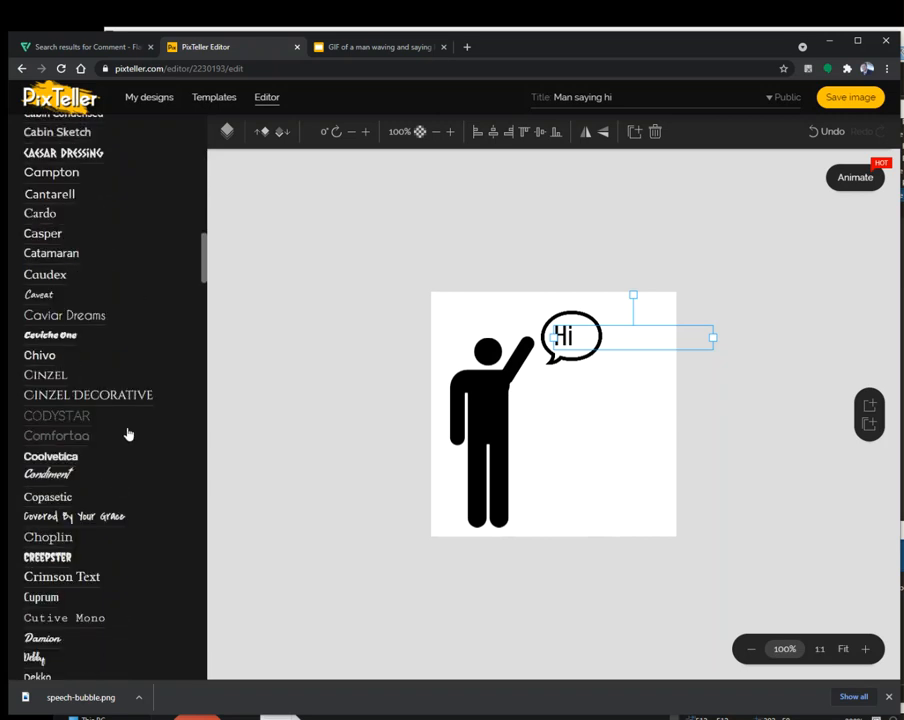
{"action": "scroll", "coordinate": [106, 430], "scroll_direction": "down", "scroll_amount": 1}
{"action": "scroll", "coordinate": [109, 427], "scroll_direction": "down", "scroll_amount": 2}
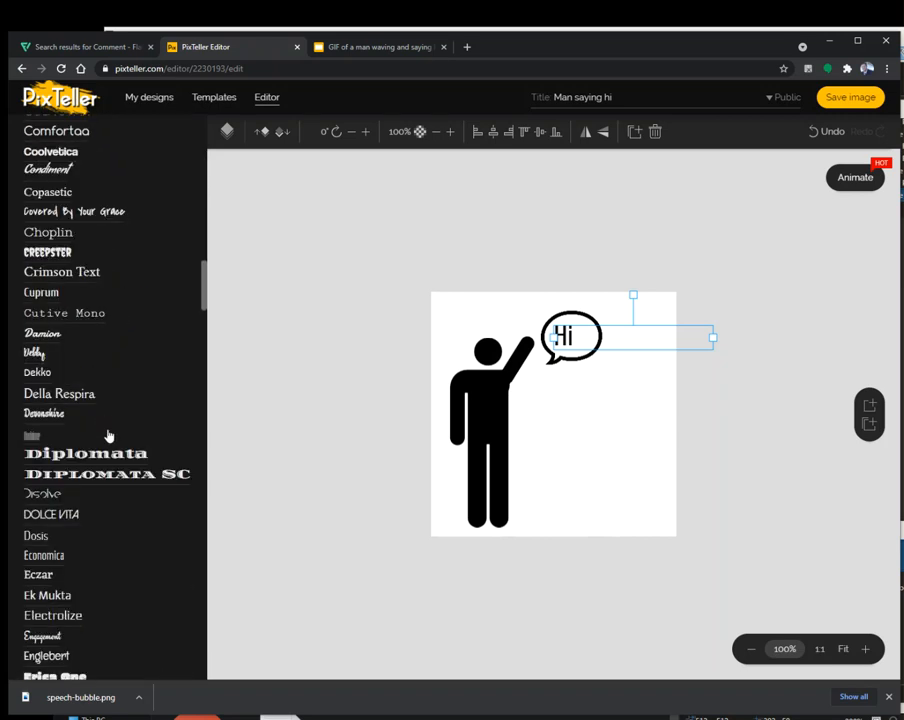
{"action": "scroll", "coordinate": [156, 418], "scroll_direction": "down", "scroll_amount": 2}
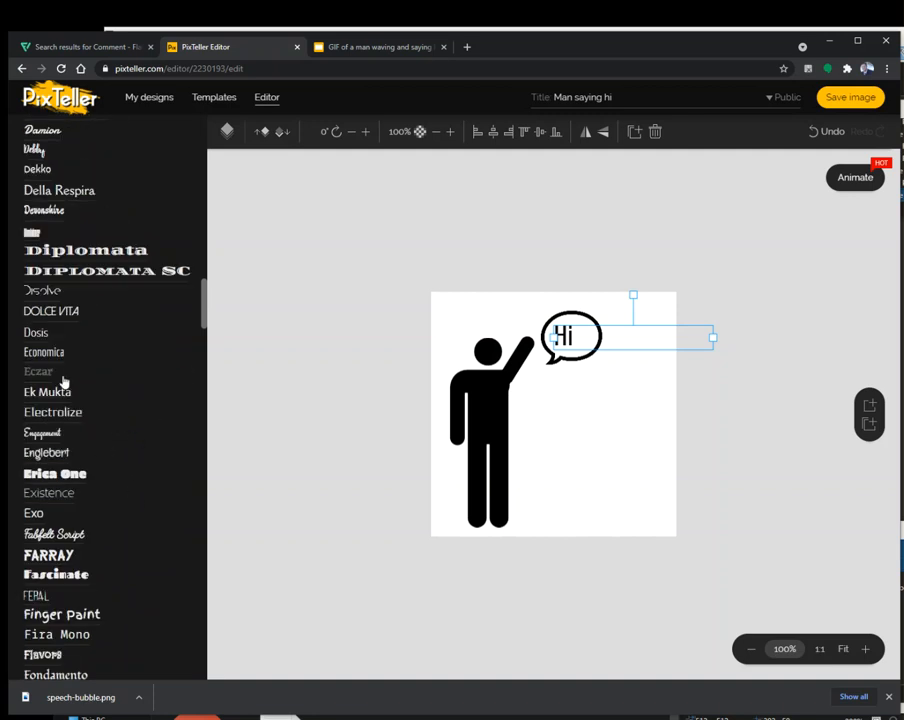
{"action": "scroll", "coordinate": [110, 382], "scroll_direction": "down", "scroll_amount": 4}
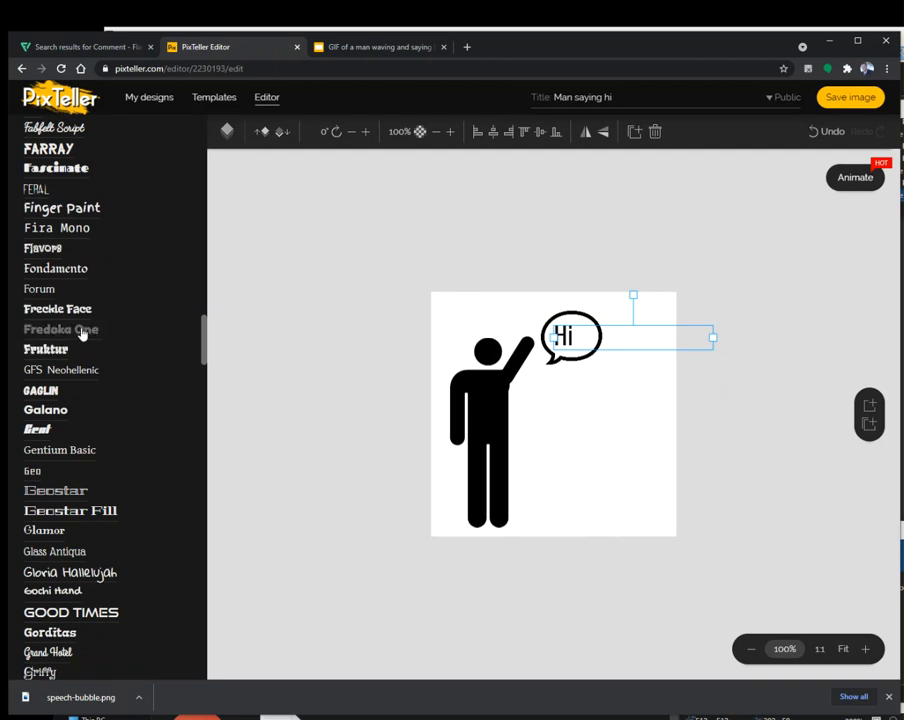
{"action": "left_click", "coordinate": [81, 332]}
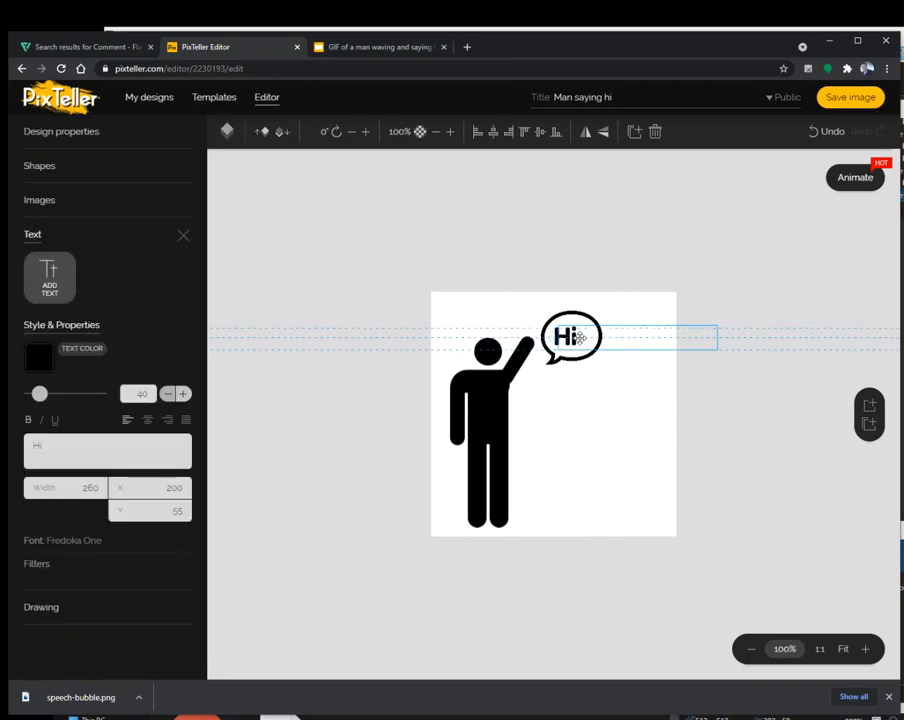
{"action": "left_click", "coordinate": [342, 434]}
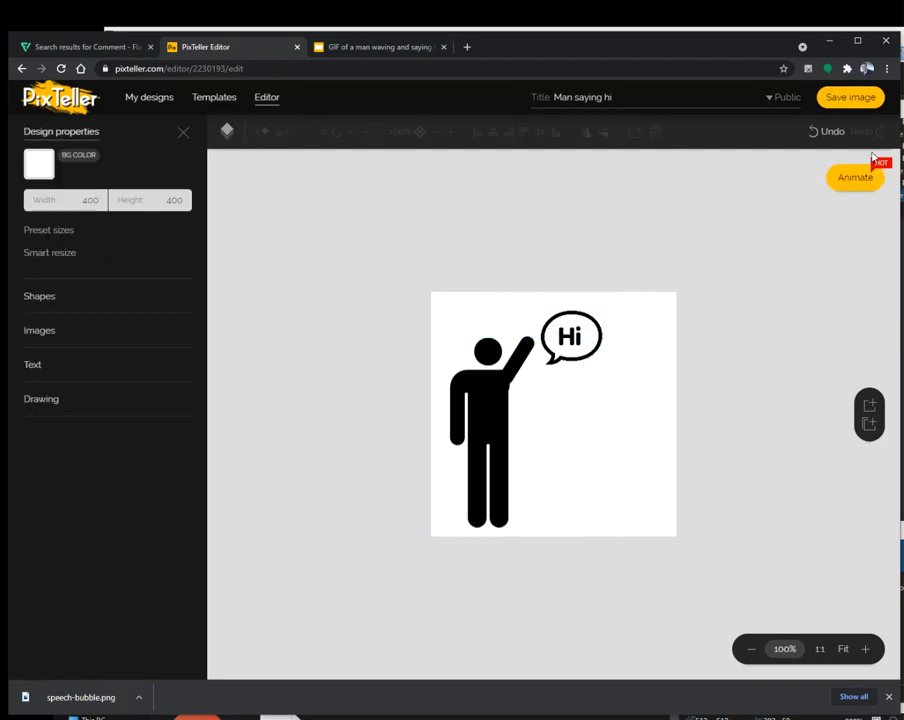
{"action": "left_click", "coordinate": [570, 337]}
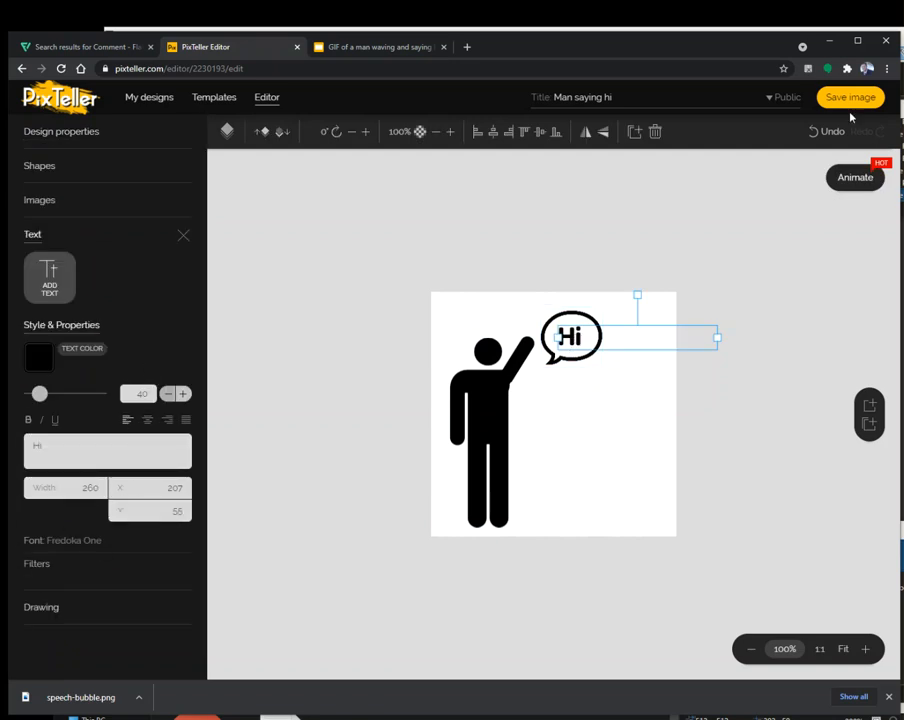
Return to Animate mode, delete the speech bubble's keyframe at 2.3 s, and compare its start and end keyframes
{"action": "left_click", "coordinate": [861, 180]}
{"action": "left_click", "coordinate": [658, 258]}
{"action": "left_click_drag", "start_coordinate": [658, 258], "coordinate": [598, 264]}
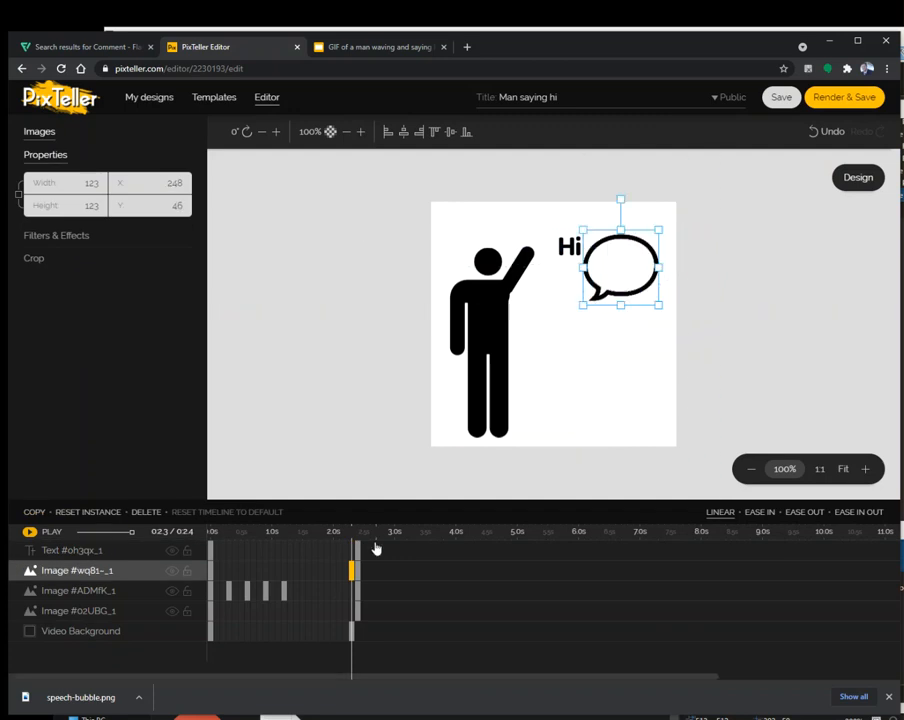
{"action": "left_click", "coordinate": [142, 511]}
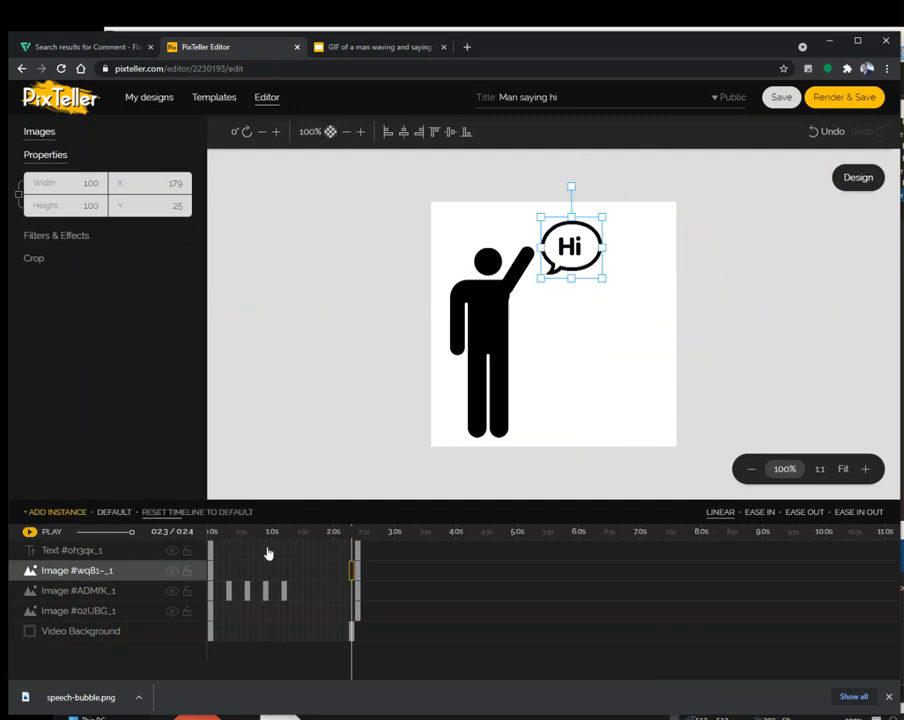
{"action": "left_click", "coordinate": [210, 570]}
{"action": "left_click", "coordinate": [357, 574]}
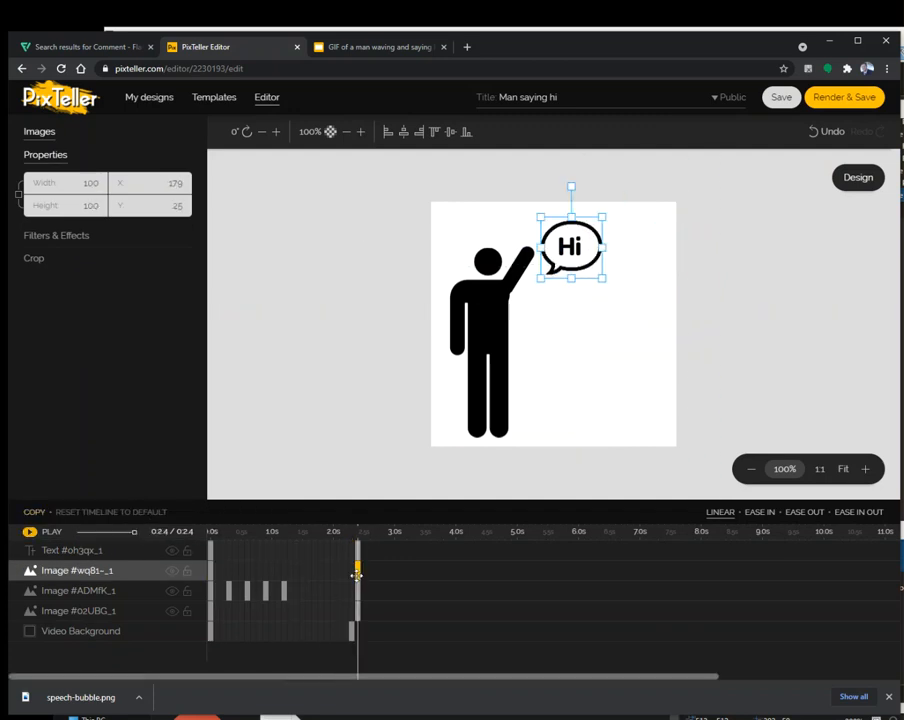
{"action": "left_click", "coordinate": [210, 575]}
{"action": "left_click", "coordinate": [358, 571]}
{"action": "left_click", "coordinate": [211, 571]}
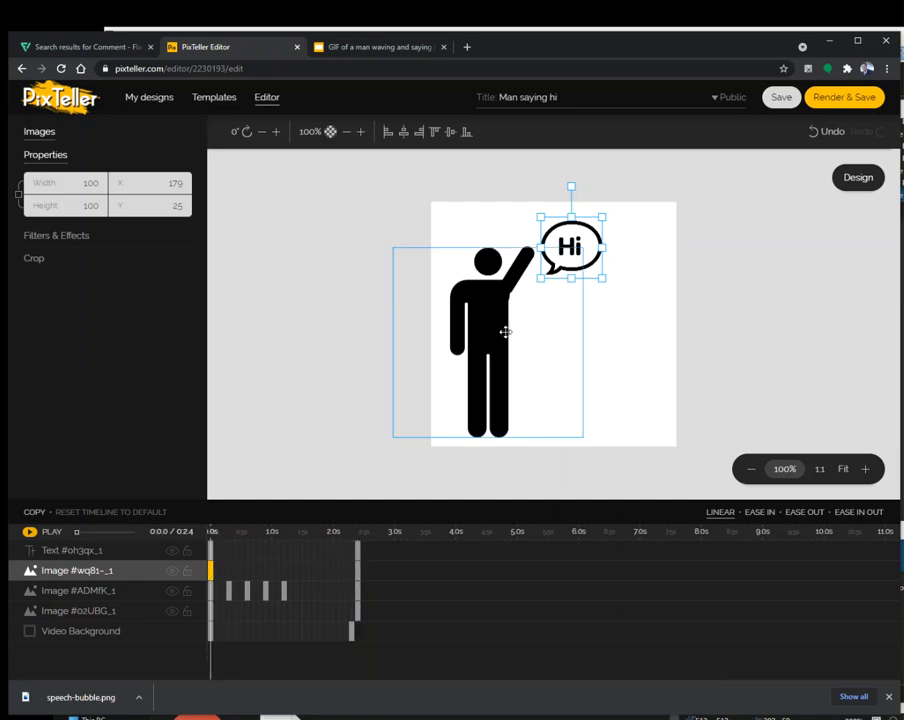
Move the start keyframes of the speech bubble and the Hi text to 0.4 s, and scrub the opening frames to check their appearance
{"action": "left_click", "coordinate": [62, 551]}
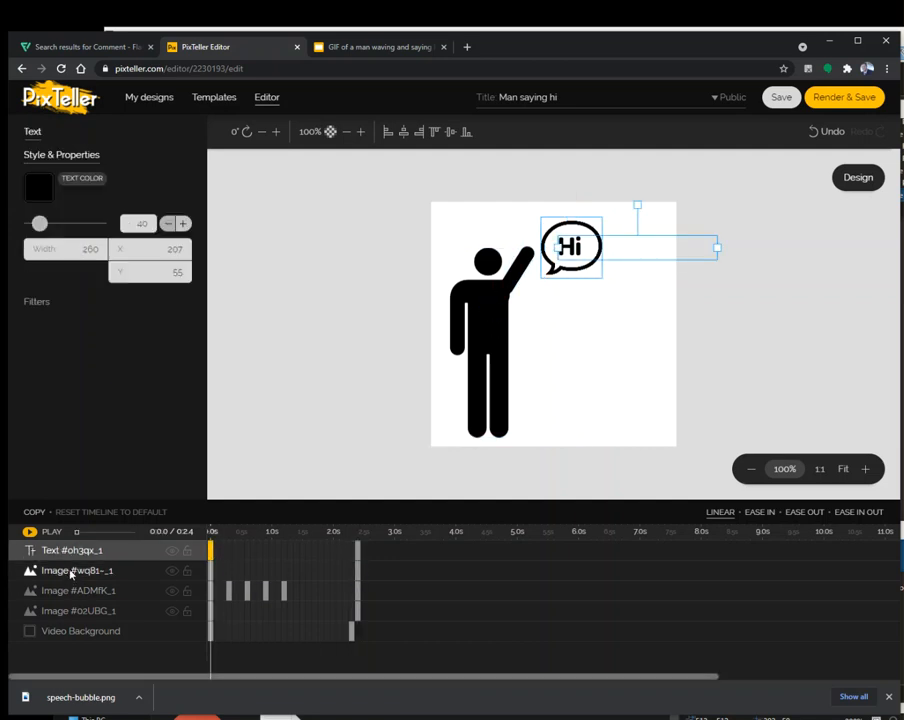
{"action": "left_click", "coordinate": [70, 572]}
{"action": "mouse_move", "coordinate": [233, 570]}
{"action": "left_mouse_down"}
{"action": "mouse_move", "coordinate": [229, 579]}
{"action": "mouse_move", "coordinate": [216, 574]}
{"action": "mouse_move", "coordinate": [233, 580]}
{"action": "mouse_move", "coordinate": [230, 572]}
{"action": "left_mouse_up"}
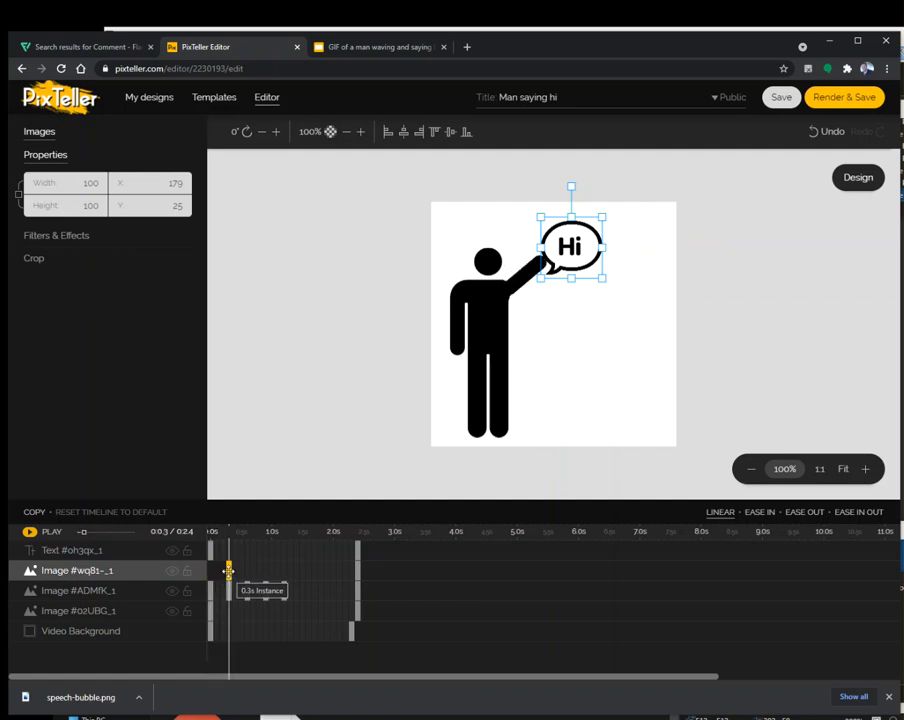
{"action": "left_click", "coordinate": [214, 534]}
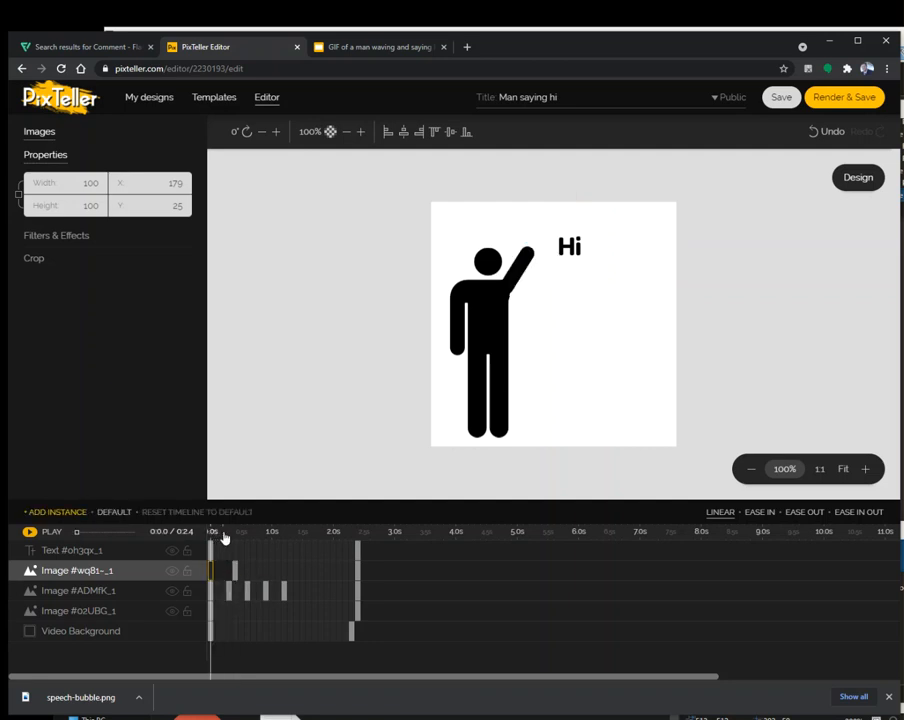
{"action": "left_click", "coordinate": [234, 570]}
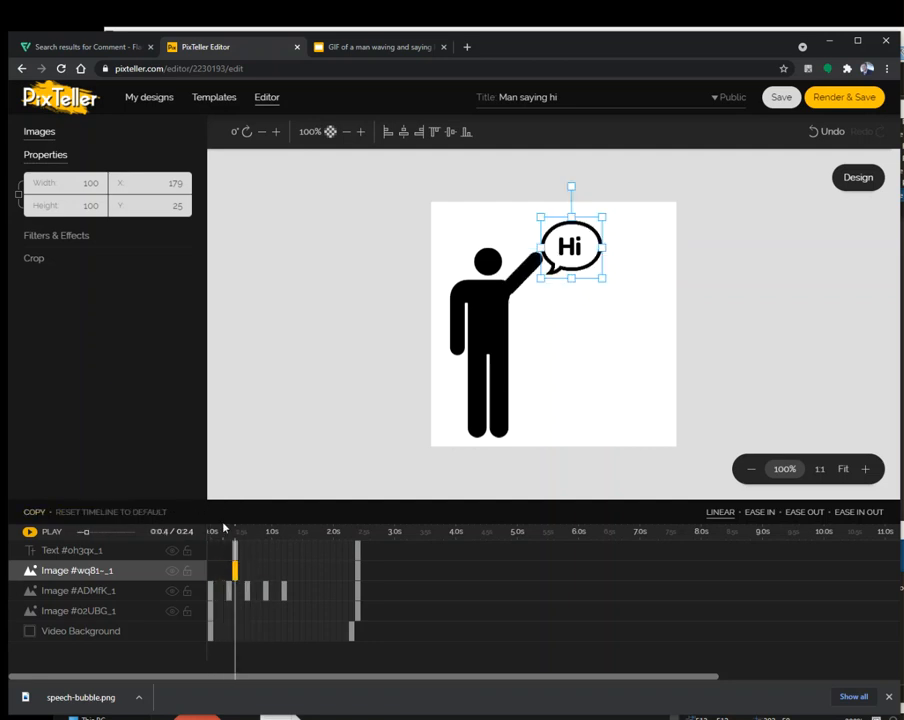
{"action": "left_click", "coordinate": [211, 536]}
{"action": "left_click_drag", "start_coordinate": [222, 543], "coordinate": [237, 537]}
{"action": "left_click", "coordinate": [231, 541]}
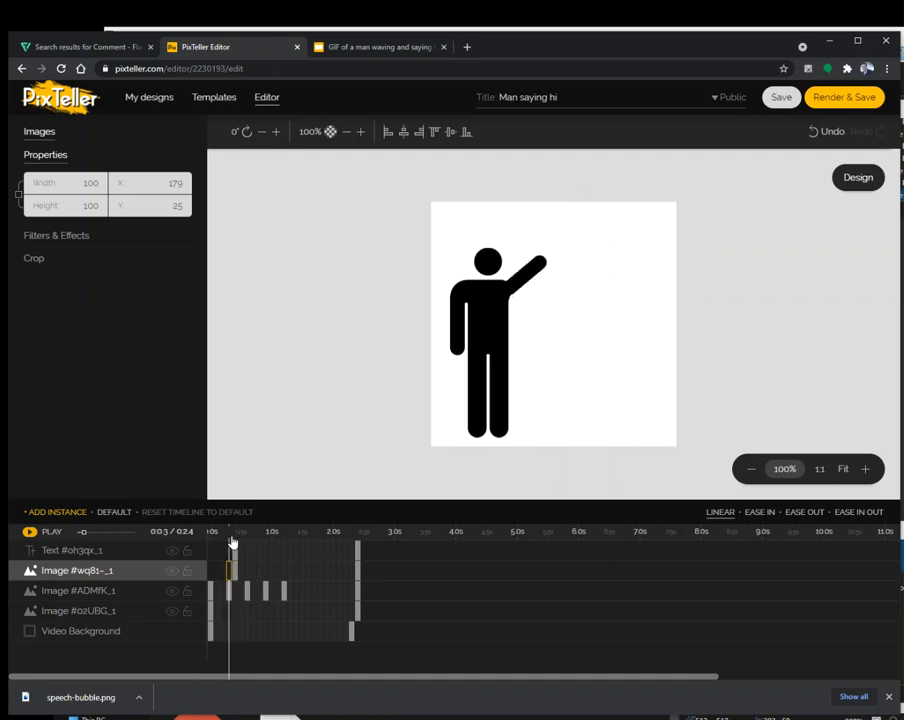
Copy the 0.4 s keyframes of the Hi text and the speech bubble to new keyframes at 0.8 s
{"action": "left_click", "coordinate": [236, 541]}
{"action": "left_click", "coordinate": [236, 551]}
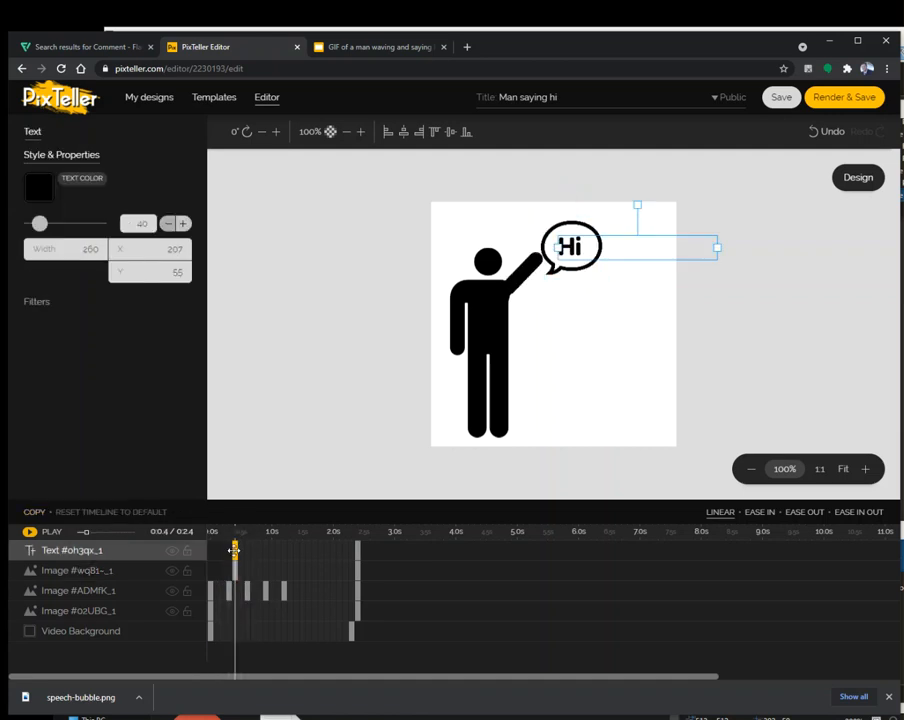
{"action": "left_click", "coordinate": [236, 566]}
{"action": "left_click", "coordinate": [238, 551]}
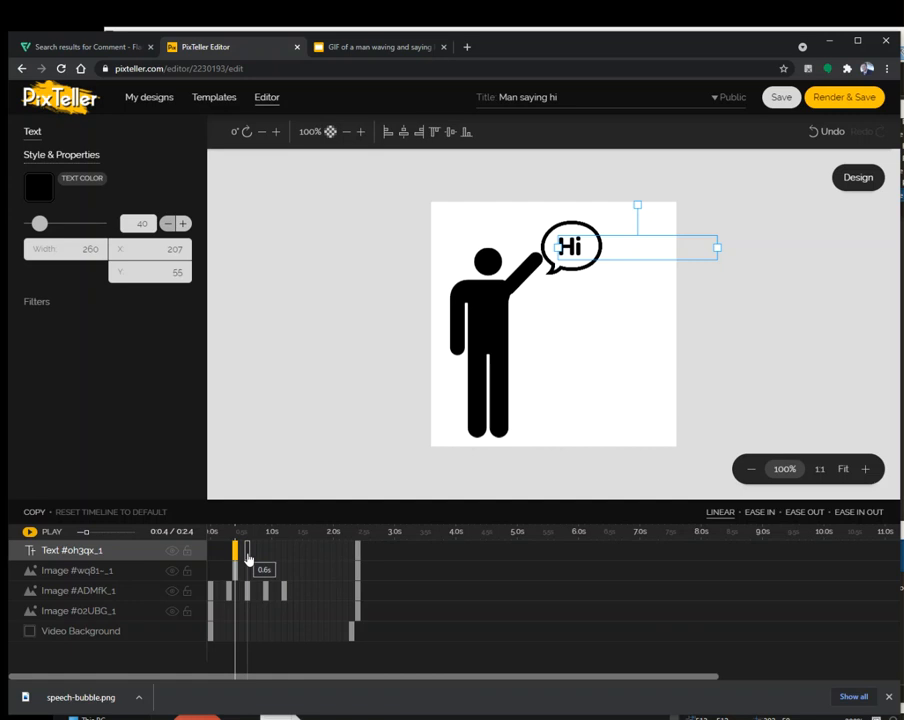
{"action": "left_click_drag", "start_coordinate": [232, 556], "coordinate": [231, 548]}
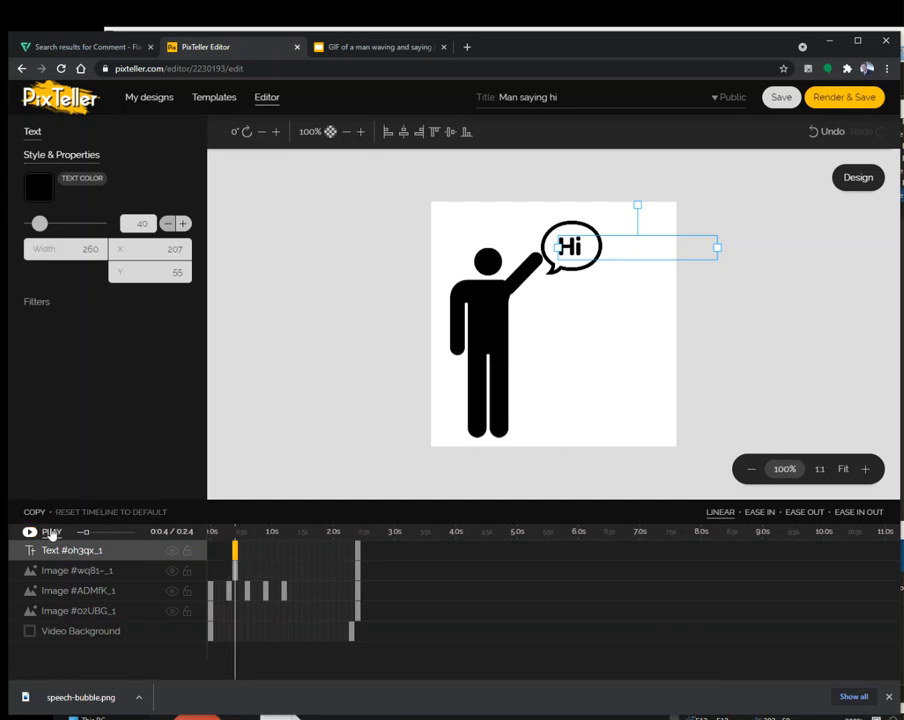
{"action": "left_click", "coordinate": [258, 550]}
{"action": "left_click", "coordinate": [156, 512]}
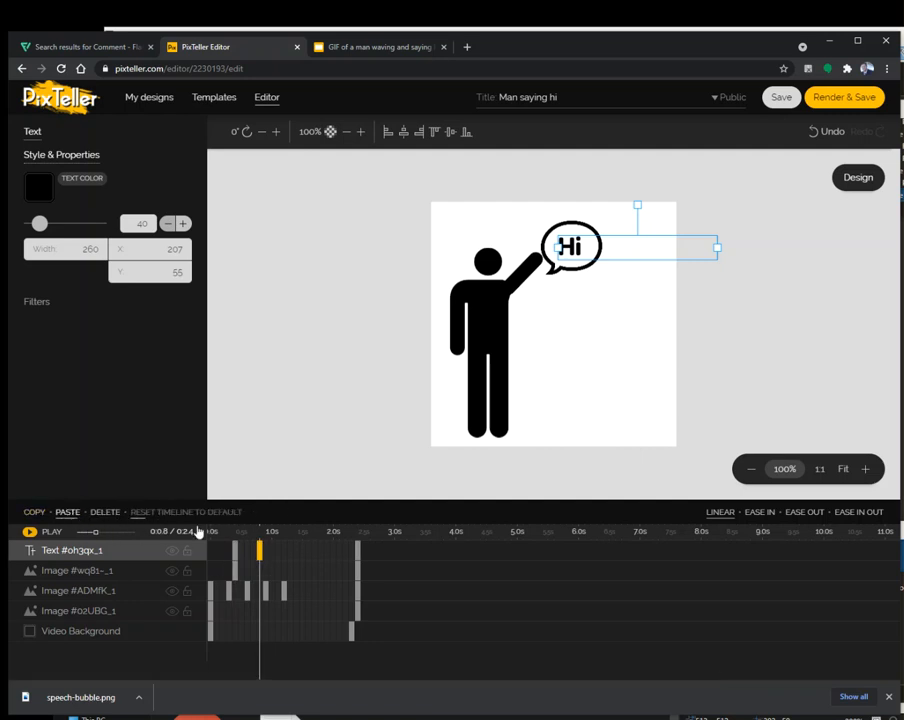
{"action": "left_click", "coordinate": [234, 570]}
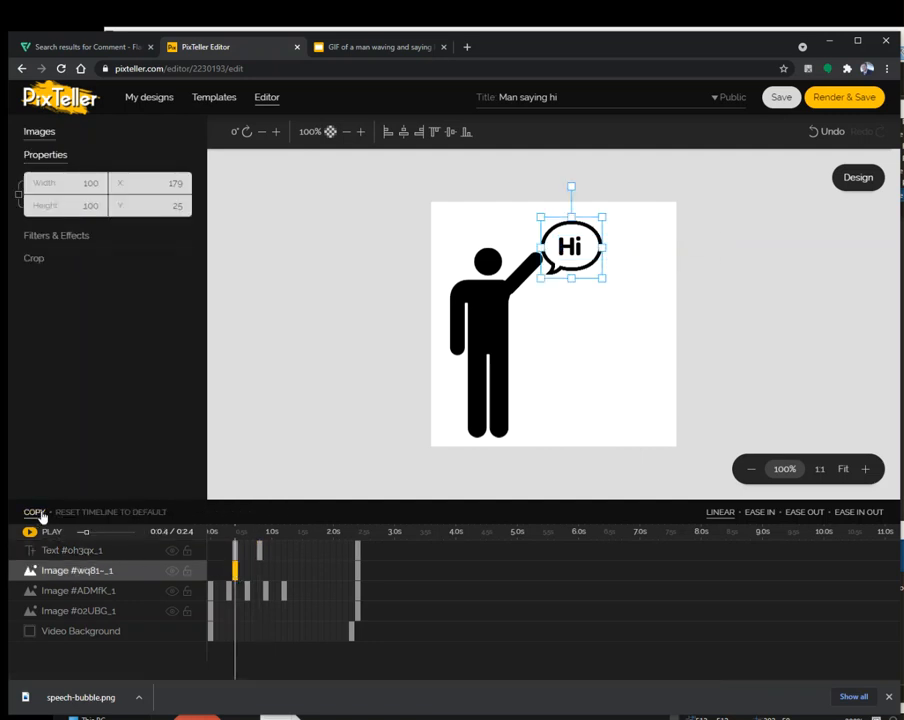
{"action": "left_click", "coordinate": [258, 572]}
{"action": "left_click", "coordinate": [142, 513]}
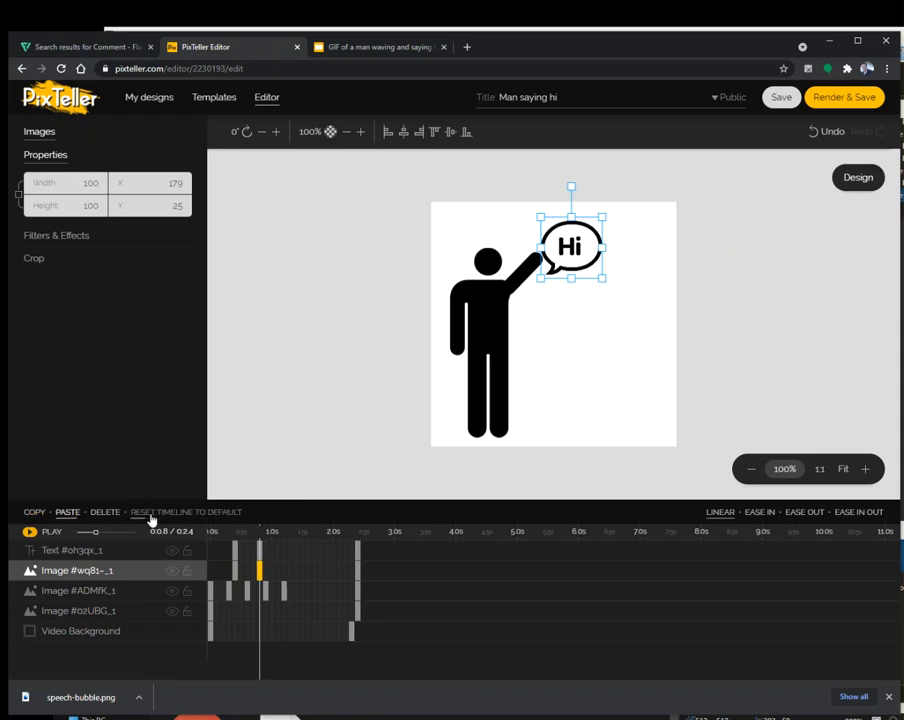
At the 0.4 s keyframes, set the Hi text's size to 5 and shrink the speech bubble to 10 by 10
{"action": "left_click", "coordinate": [235, 550]}
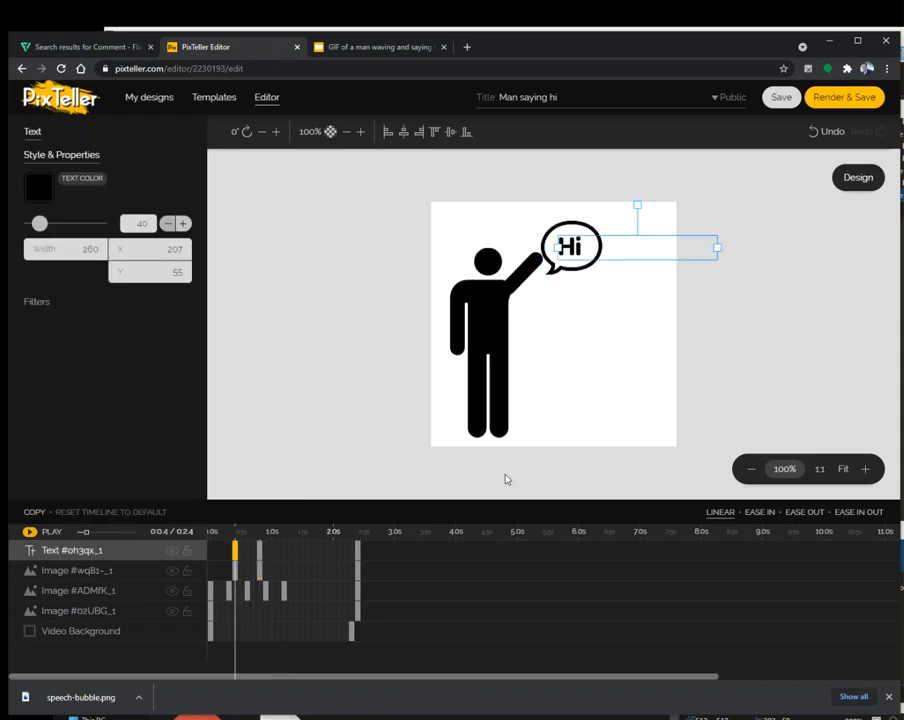
{"action": "left_click", "coordinate": [140, 224]}
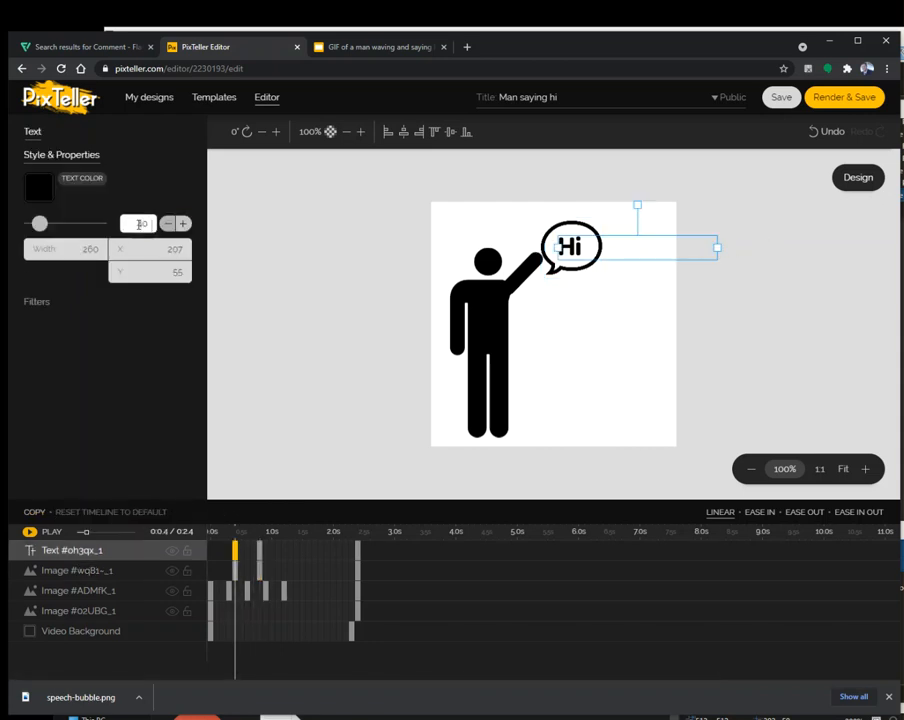
{"action": "type", "text": "5"}
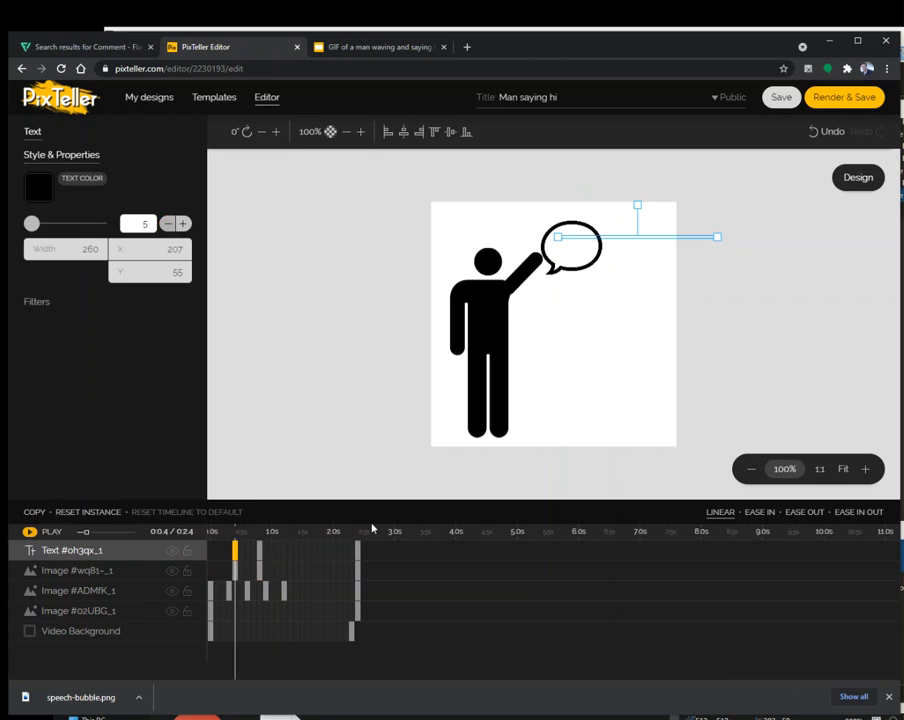
{"action": "left_click", "coordinate": [236, 574]}
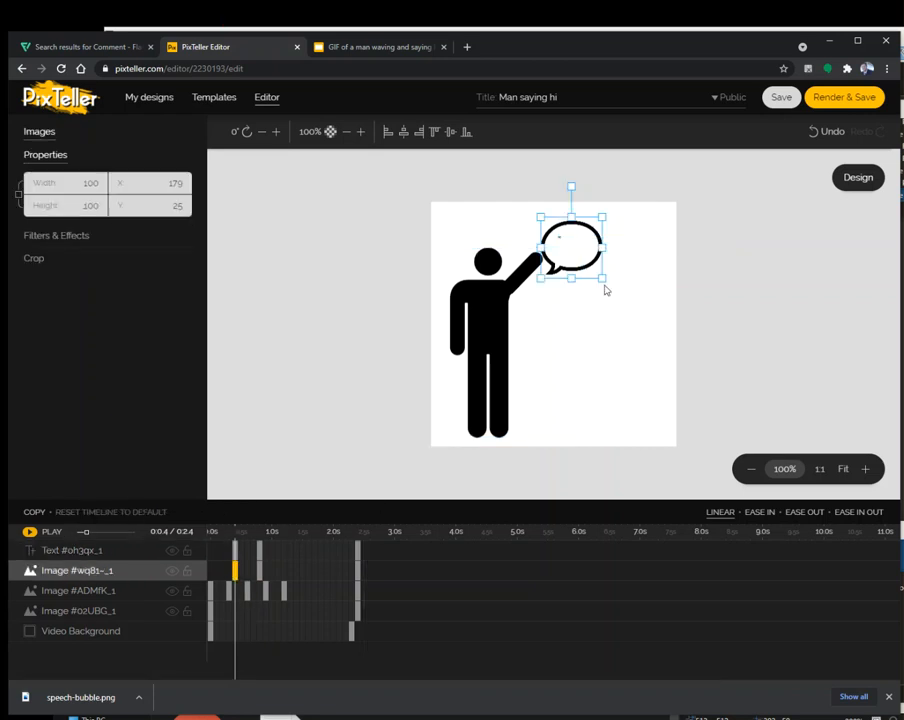
{"action": "left_click_drag", "start_coordinate": [602, 279], "coordinate": [548, 225]}
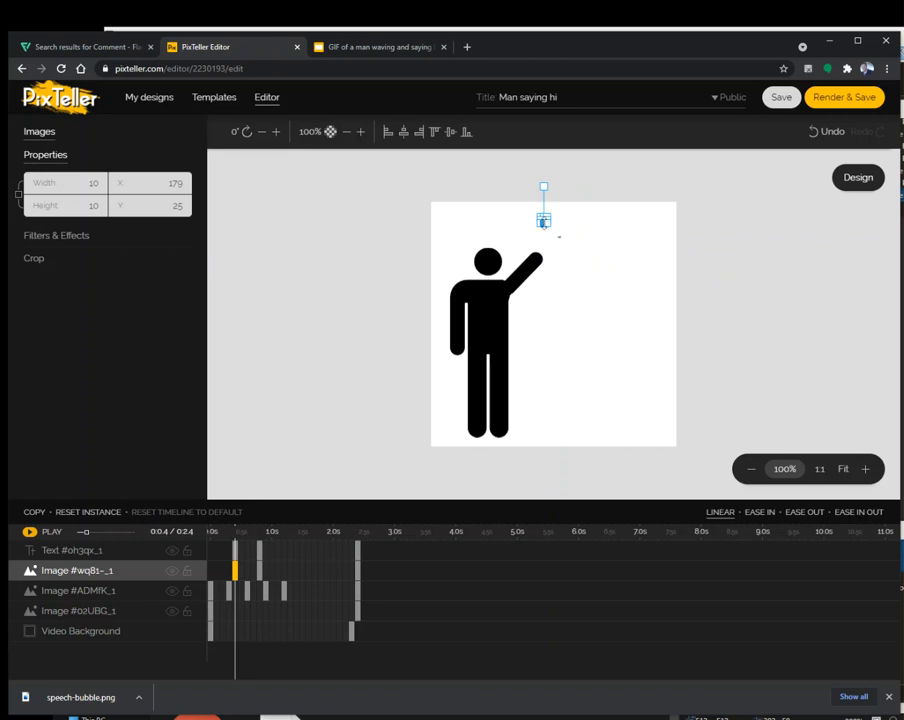
Play the animation from the start to check how the speech bubble and the Hi text grow
{"action": "left_click", "coordinate": [214, 532]}
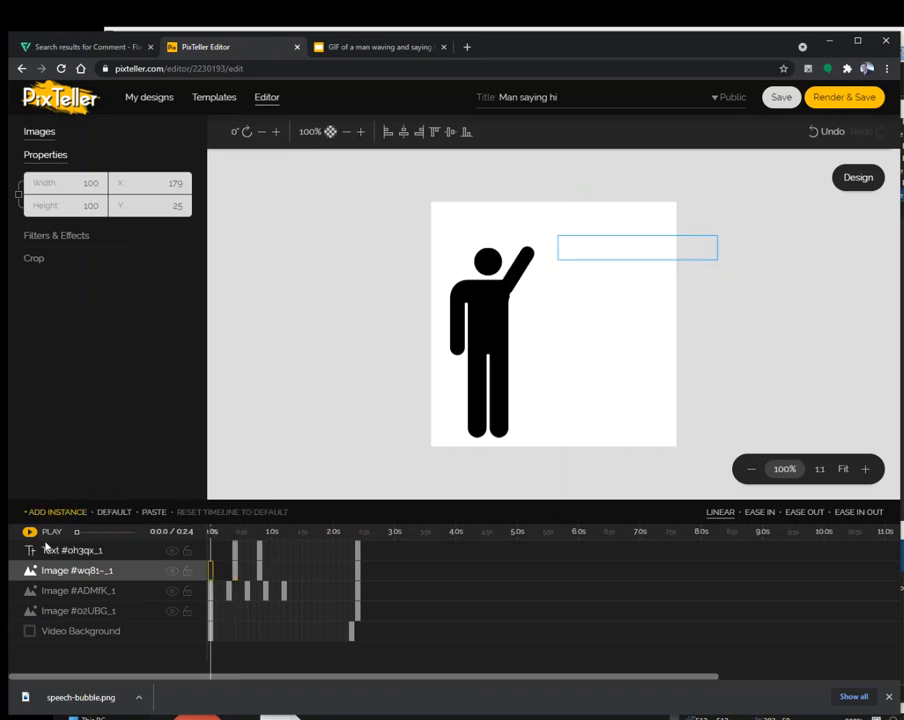
{"action": "left_click", "coordinate": [30, 532]}
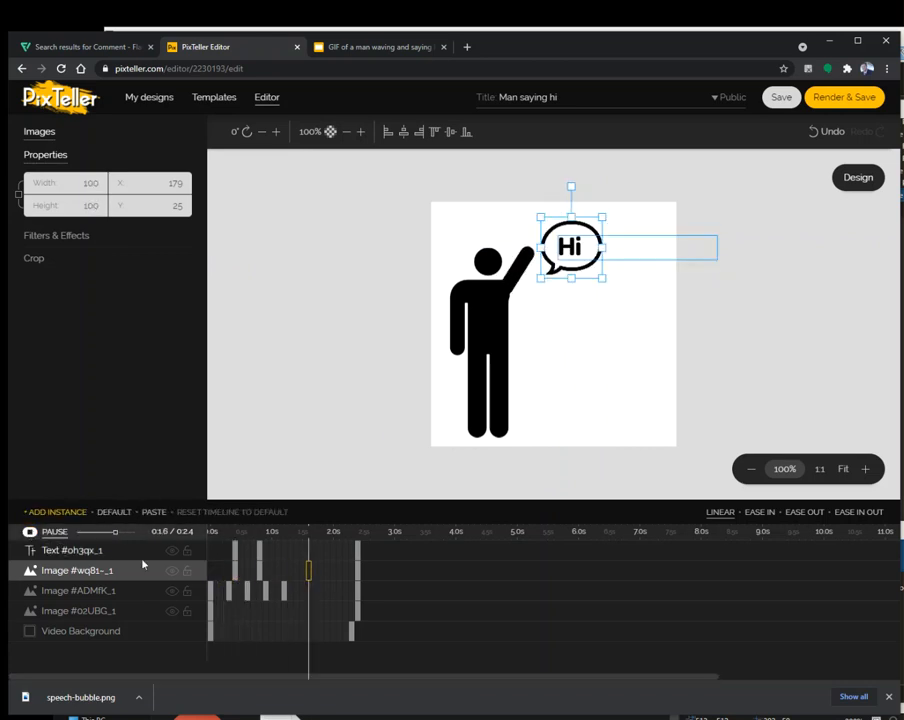
{"action": "left_click", "coordinate": [31, 532]}
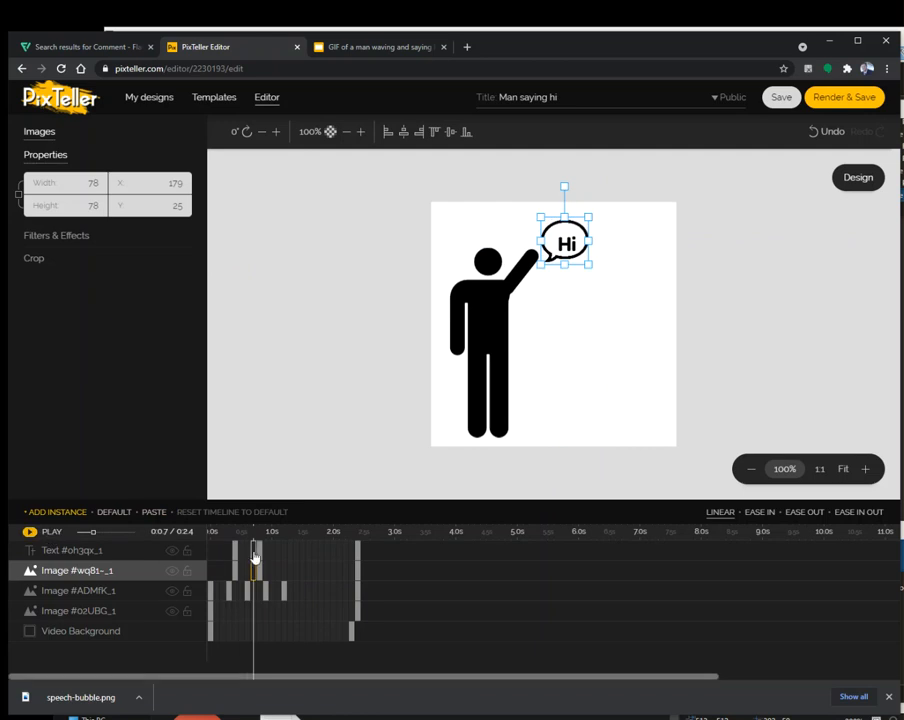
Move the 0.8 s keyframes of the Hi text and the speech bubble to 0.6 s and replay the animation
{"action": "left_click_drag", "start_coordinate": [262, 558], "coordinate": [254, 557]}
{"action": "left_click", "coordinate": [247, 570]}
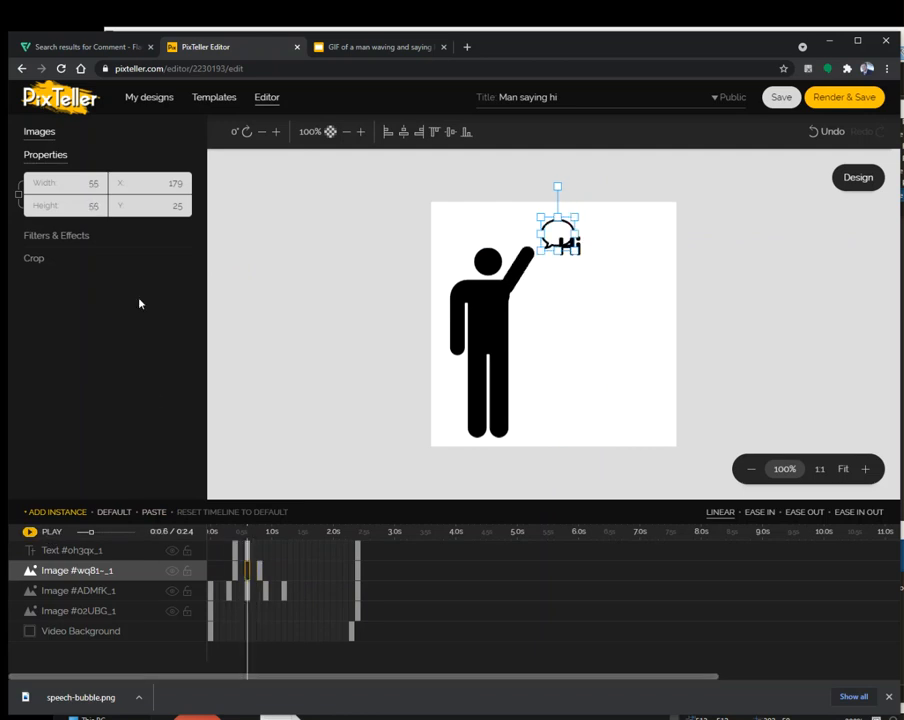
{"action": "left_click", "coordinate": [246, 569]}
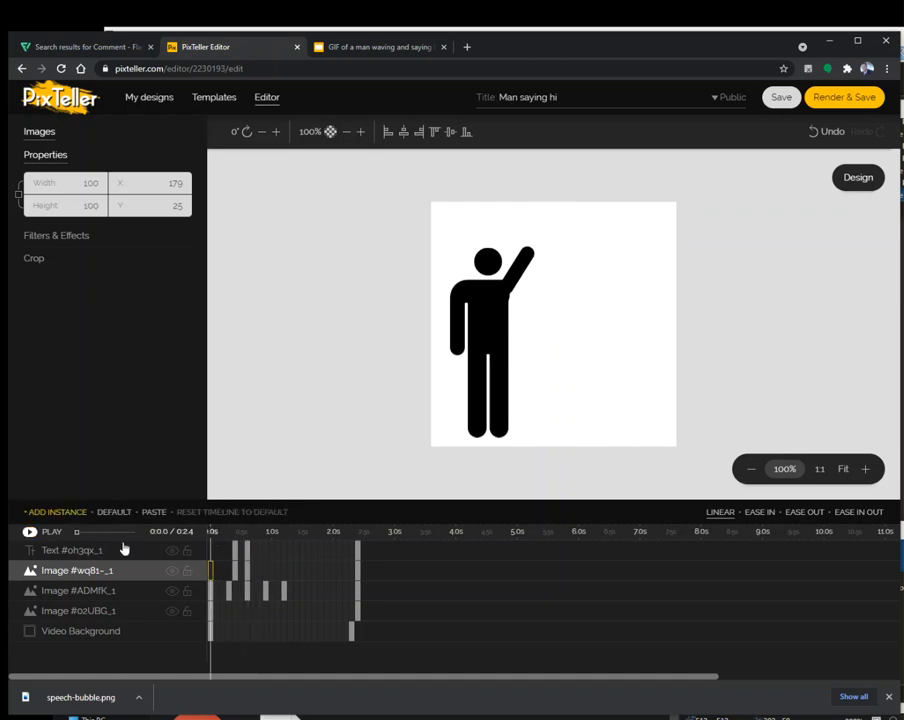
{"action": "left_click", "coordinate": [29, 532]}
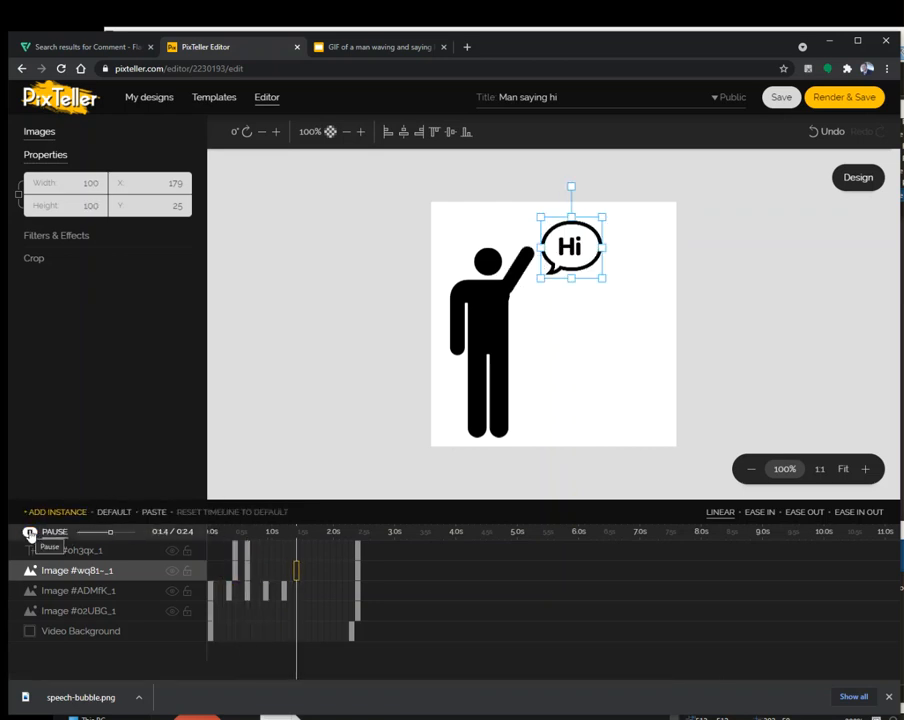
{"action": "left_click", "coordinate": [45, 534]}
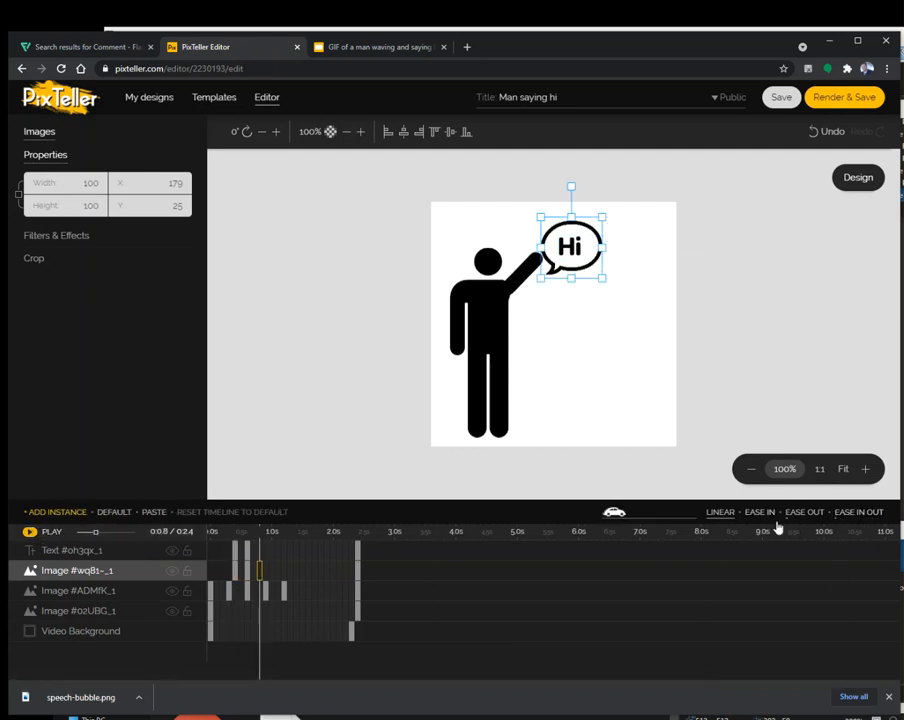
Set the easing of the speech bubble's and the Hi text's 0.6 s keyframes to Ease In Out
{"action": "left_click", "coordinate": [249, 574]}
{"action": "left_click", "coordinate": [859, 513]}
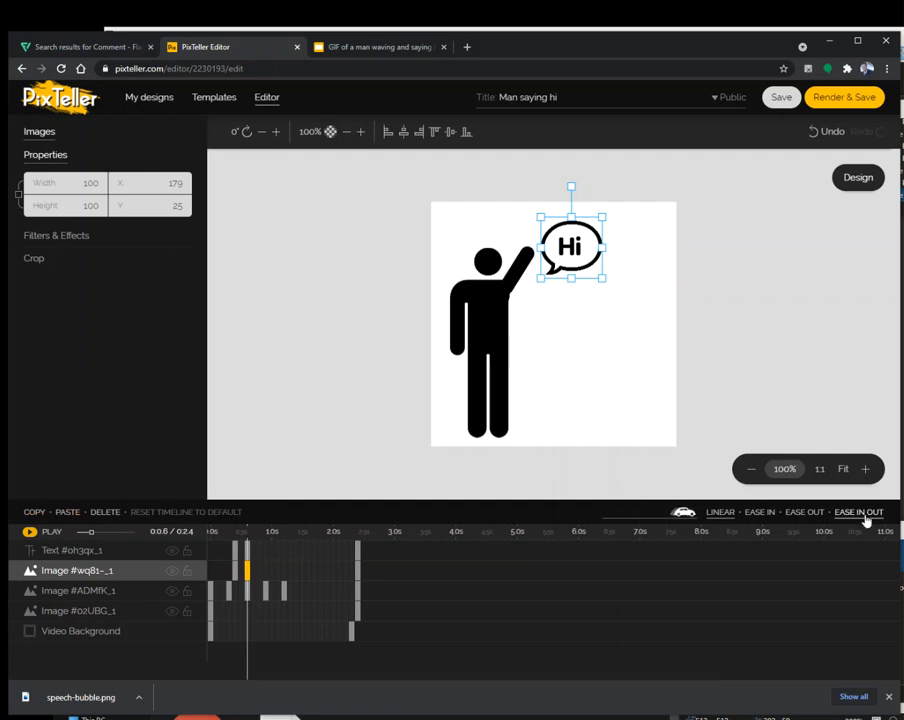
{"action": "left_click", "coordinate": [247, 549]}
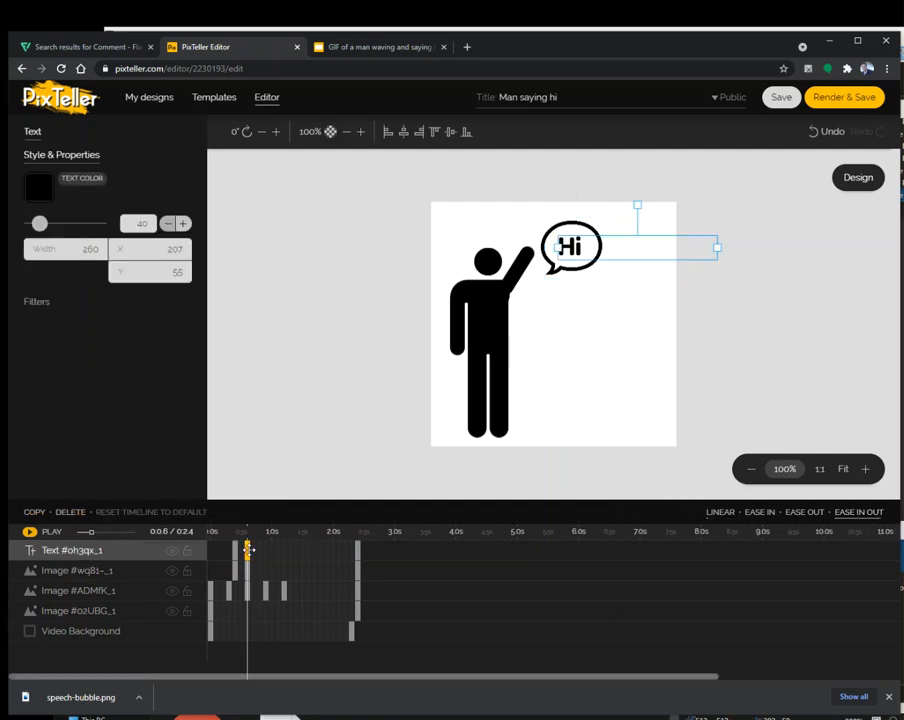
{"action": "left_click", "coordinate": [861, 511]}
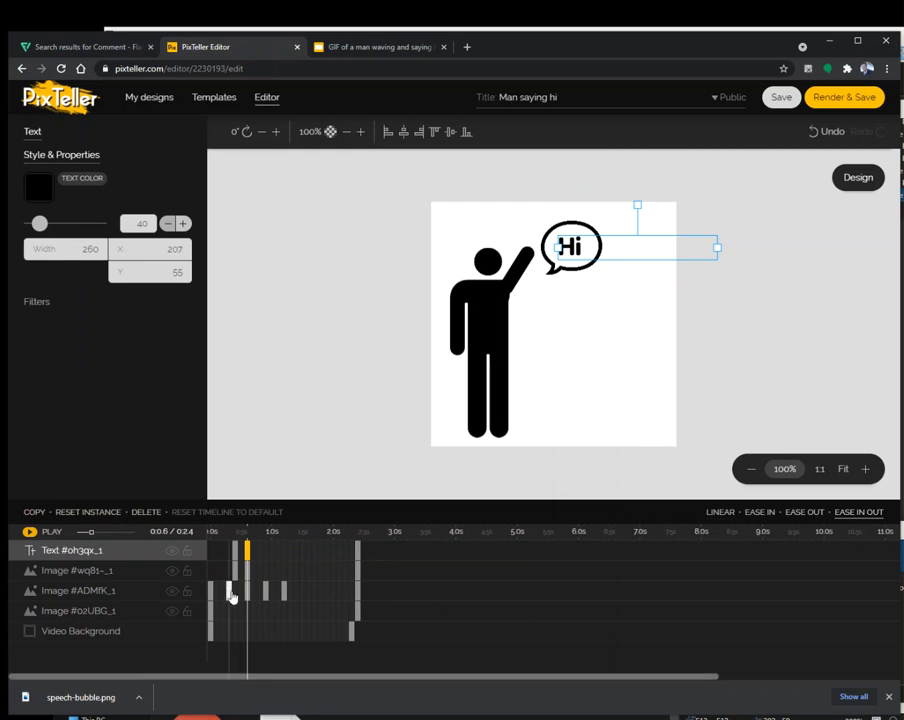
Set the arm's keyframes at 0.3, 0.6, 0.9 and 1.2 s to Ease In Out and replay the animation from the start
{"action": "left_click", "coordinate": [231, 591]}
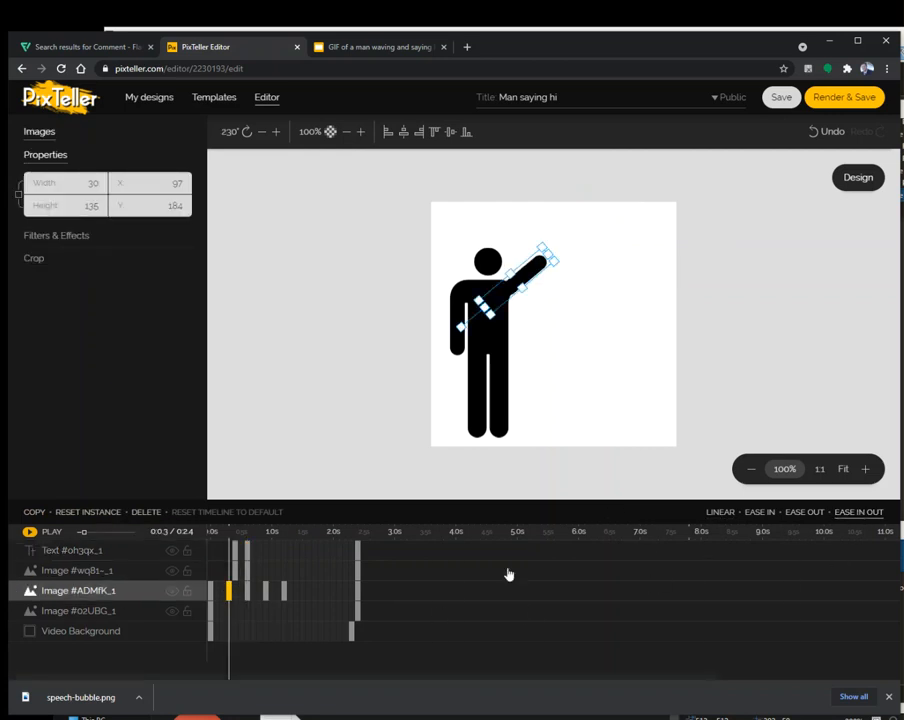
{"action": "left_click", "coordinate": [247, 591]}
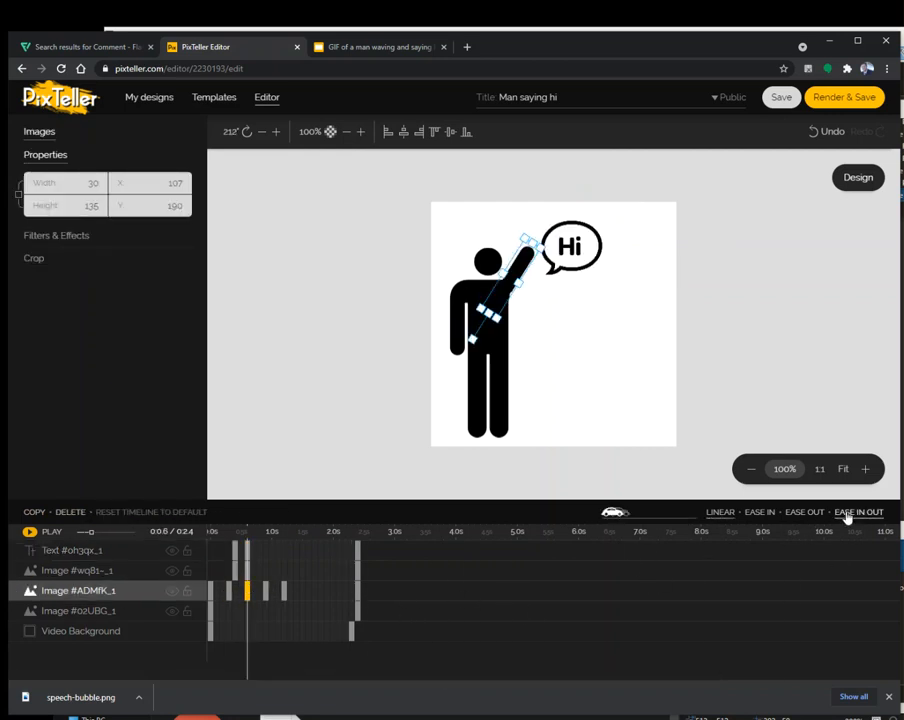
{"action": "left_click", "coordinate": [265, 591]}
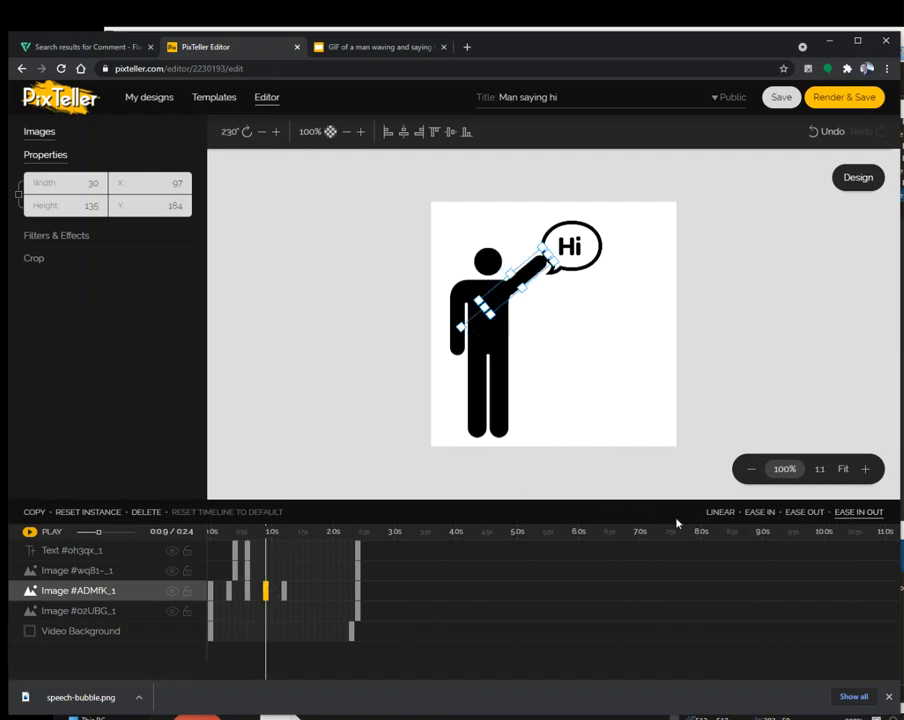
{"action": "left_click", "coordinate": [285, 592]}
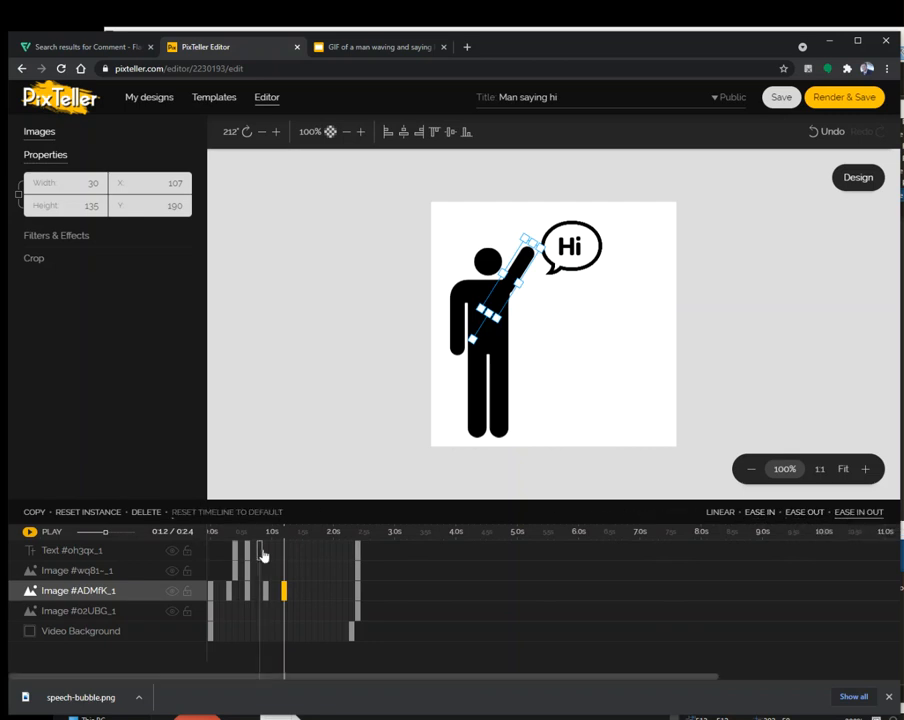
{"action": "left_click", "coordinate": [216, 532]}
{"action": "left_click", "coordinate": [30, 531]}
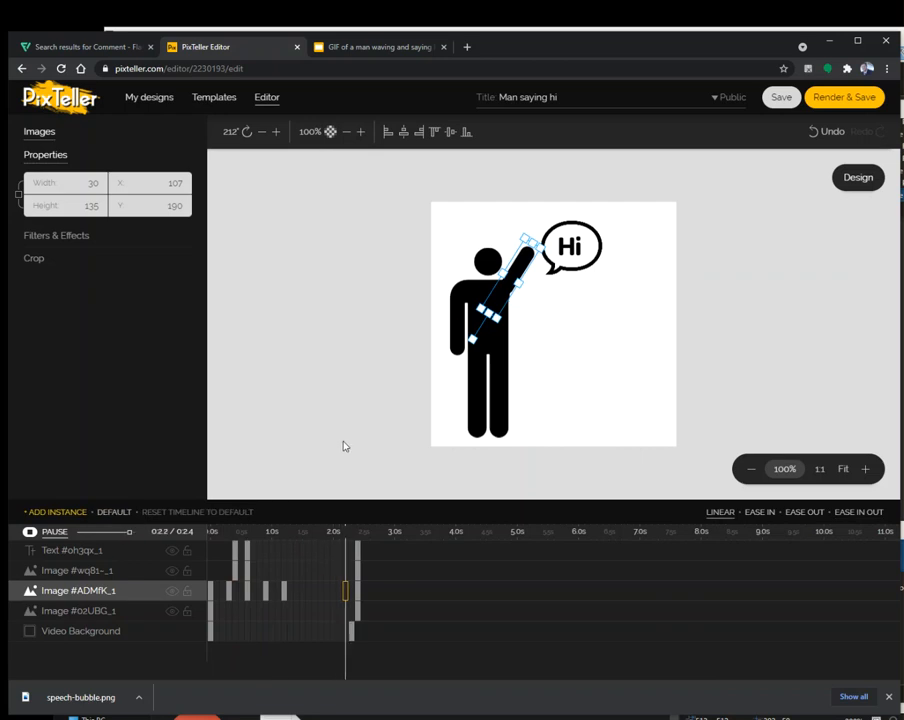
Look through the filters available for the Hi text and the speech bubble at their 0.6 s keyframes
{"action": "left_click", "coordinate": [248, 551]}
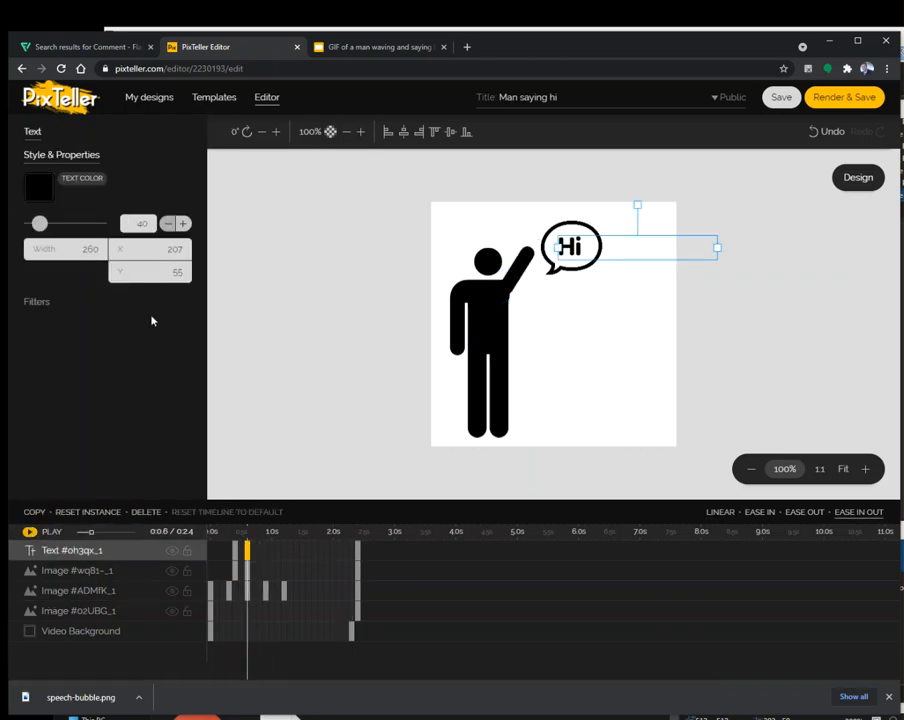
{"action": "left_click", "coordinate": [36, 302]}
{"action": "scroll", "coordinate": [141, 227], "scroll_direction": "down", "scroll_amount": 2}
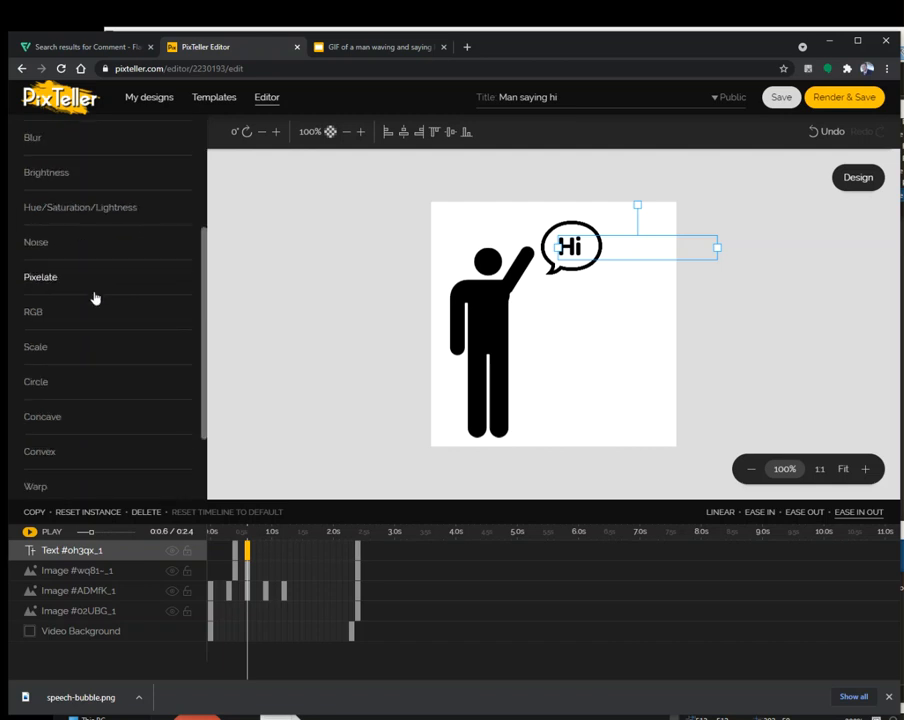
{"action": "scroll", "coordinate": [99, 327], "scroll_direction": "up", "scroll_amount": 2}
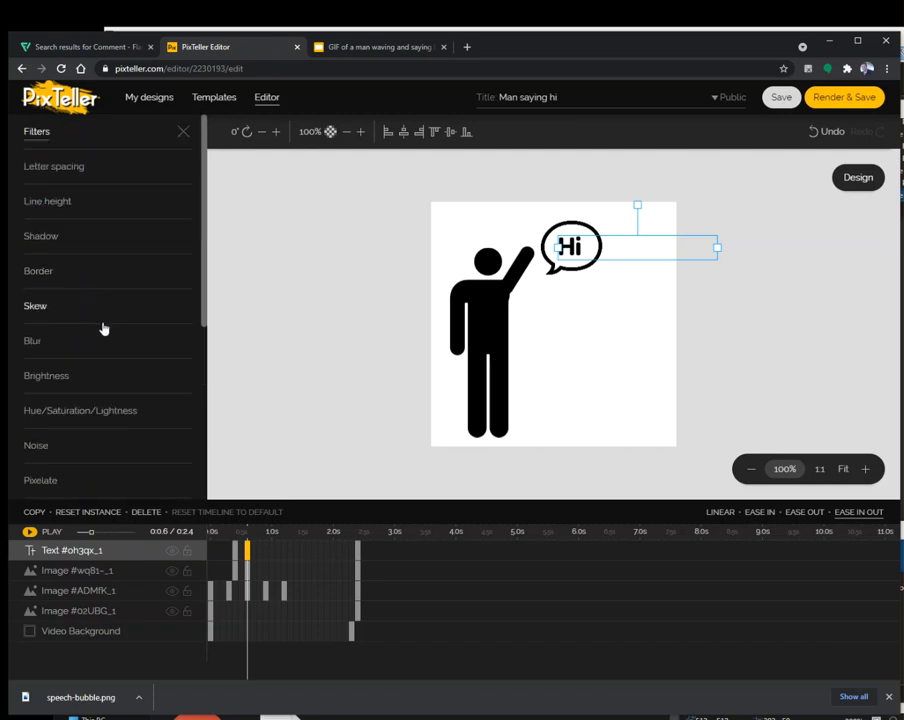
{"action": "scroll", "coordinate": [103, 328], "scroll_direction": "down", "scroll_amount": 3}
{"action": "scroll", "coordinate": [100, 260], "scroll_direction": "up", "scroll_amount": 3}
{"action": "scroll", "coordinate": [93, 320], "scroll_direction": "down", "scroll_amount": 2}
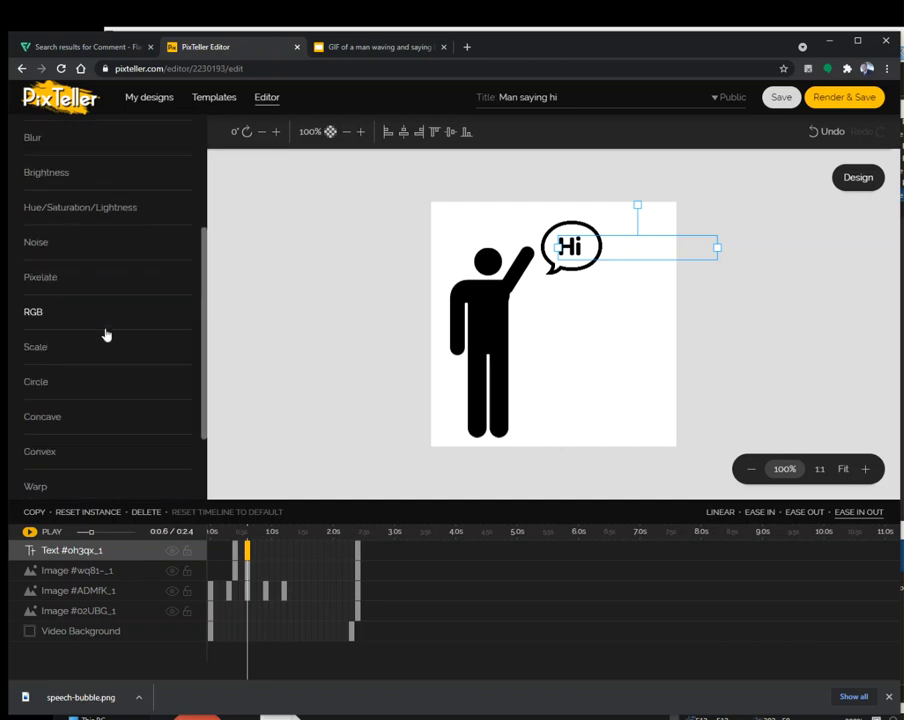
{"action": "left_click", "coordinate": [96, 569]}
{"action": "left_click", "coordinate": [44, 236]}
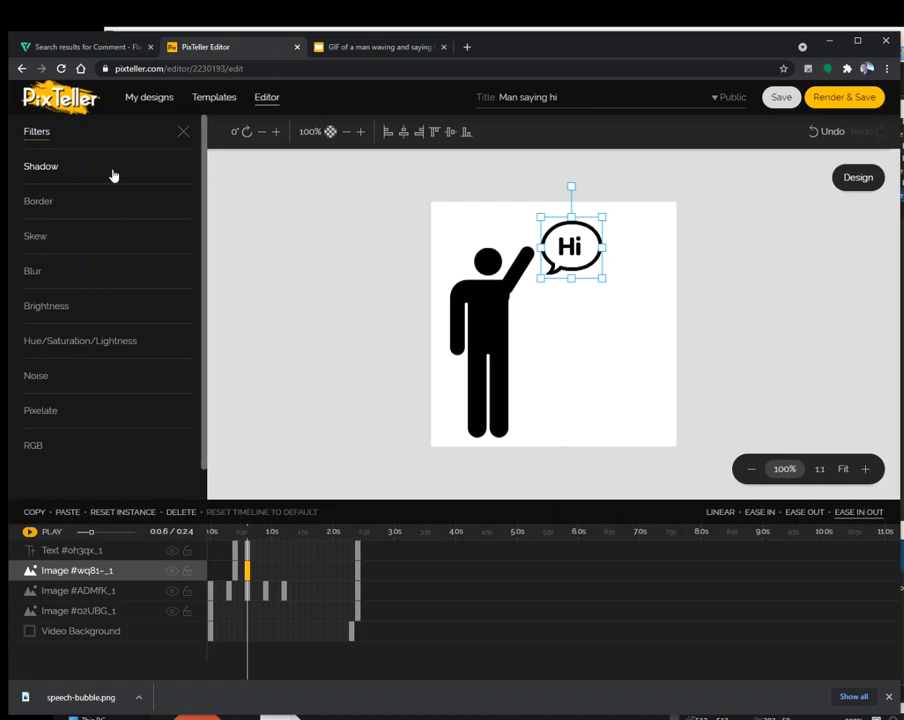
{"action": "left_click", "coordinate": [184, 134]}
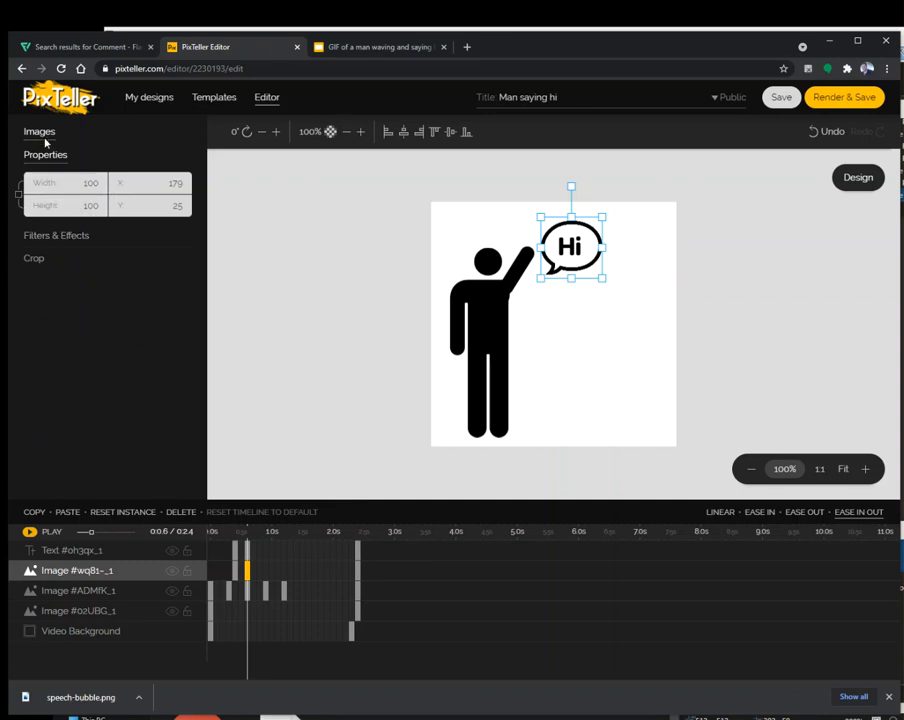
{"action": "left_click", "coordinate": [63, 238]}
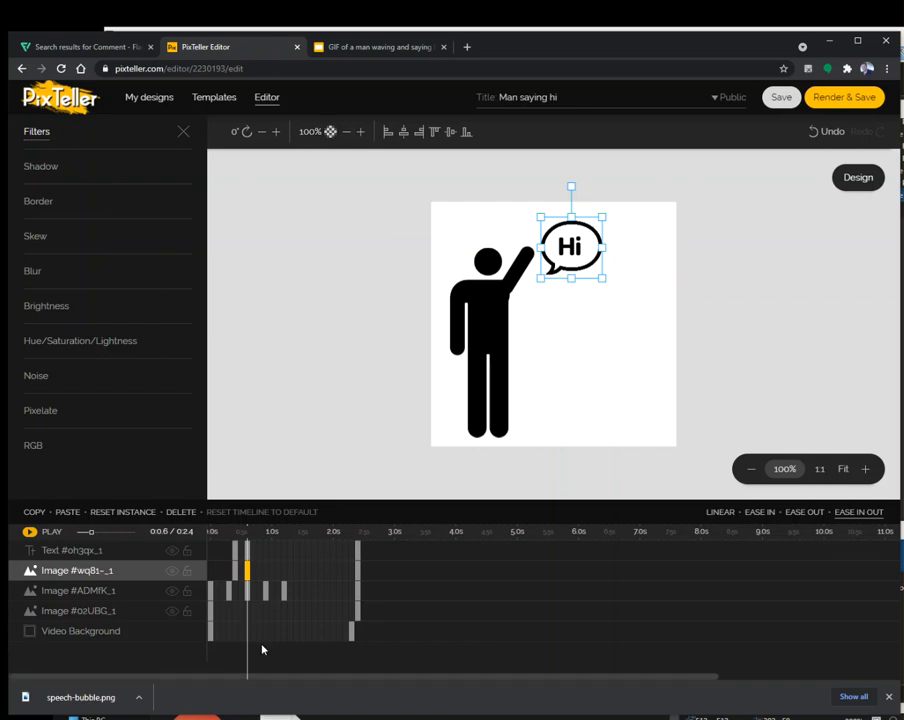
Set the opacity of the Hi text and the speech bubble to 0% at their 0.4 s keyframes
{"action": "left_click", "coordinate": [235, 551]}
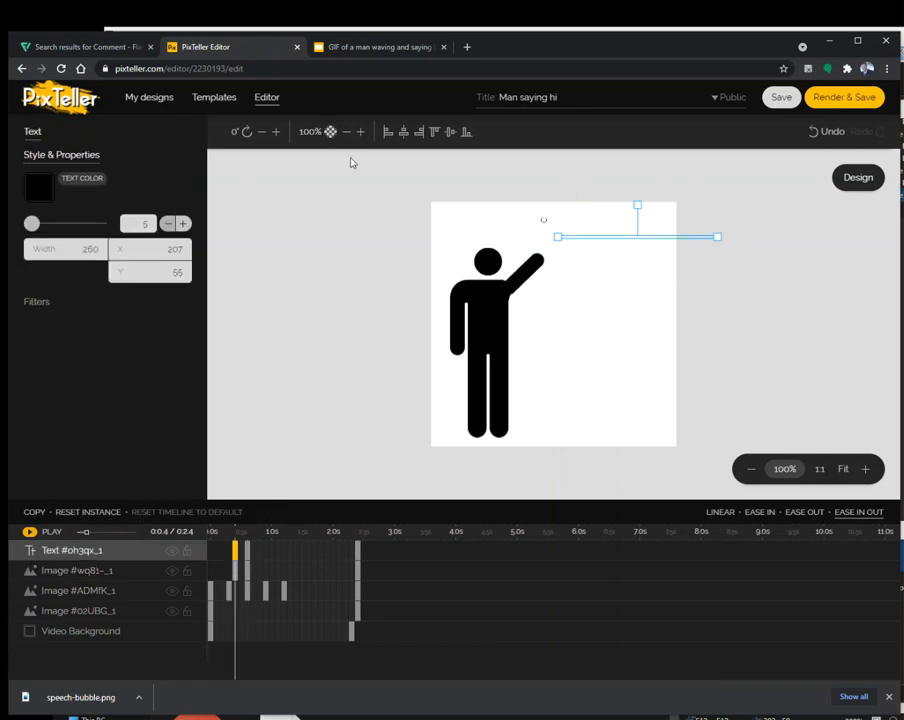
{"action": "left_click", "coordinate": [312, 132]}
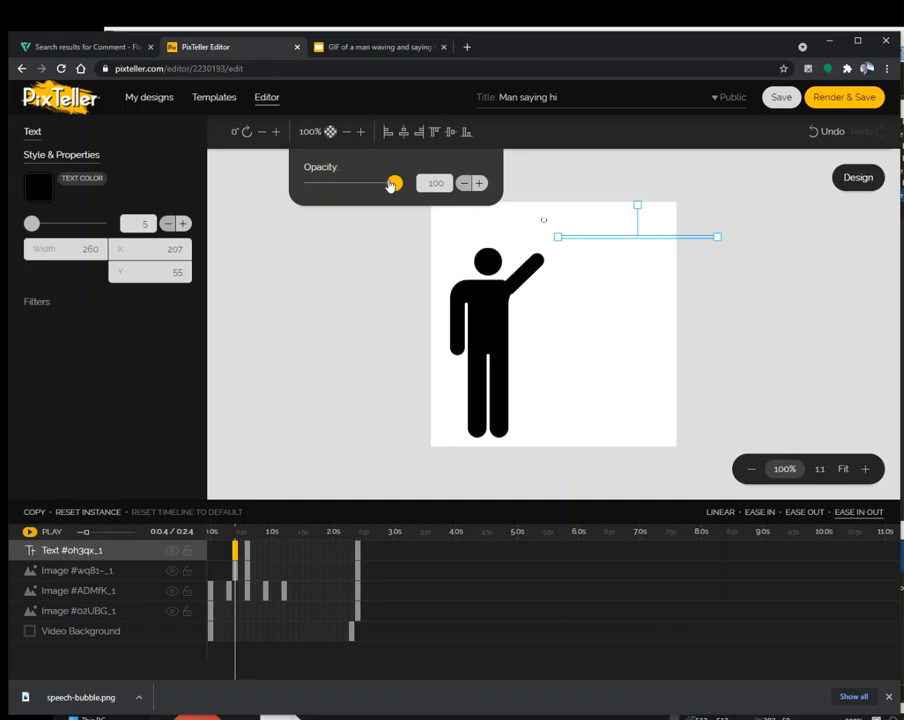
{"action": "left_click_drag", "start_coordinate": [268, 186], "coordinate": [571, 251]}
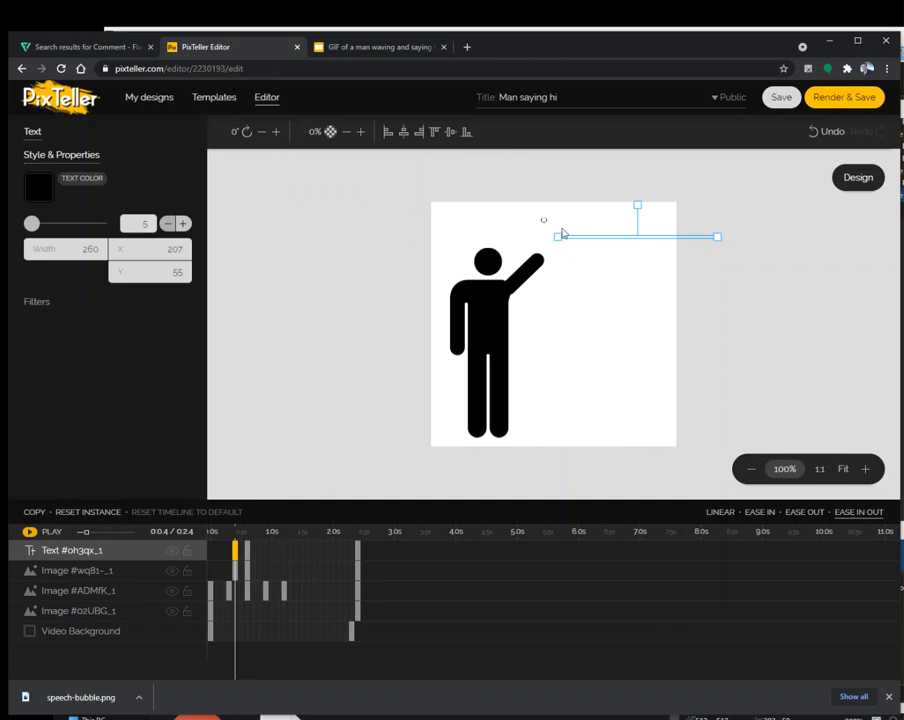
{"action": "left_click", "coordinate": [236, 572]}
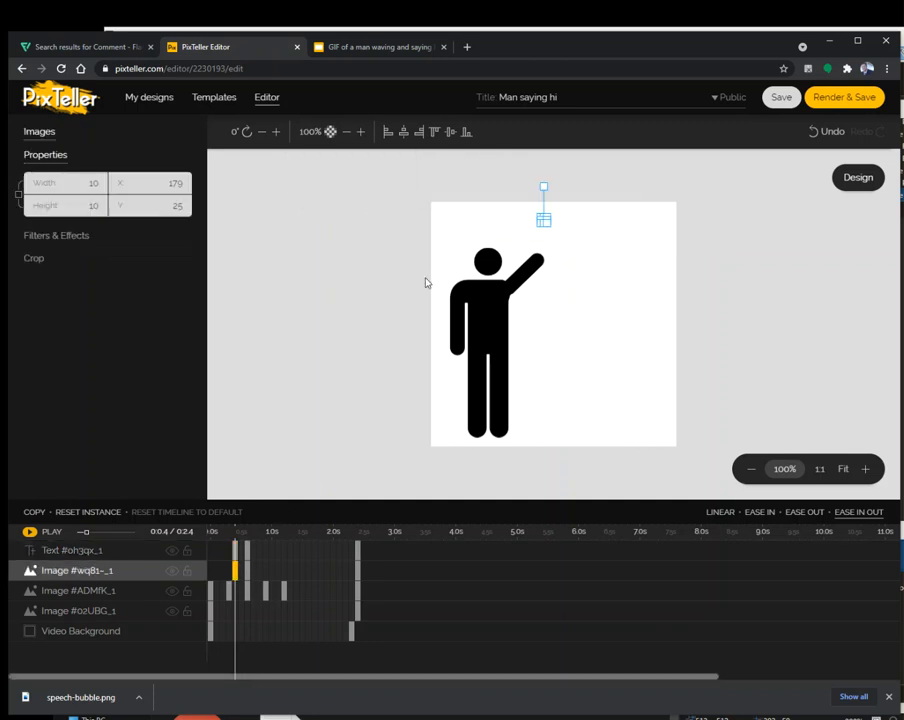
{"action": "left_click", "coordinate": [310, 133]}
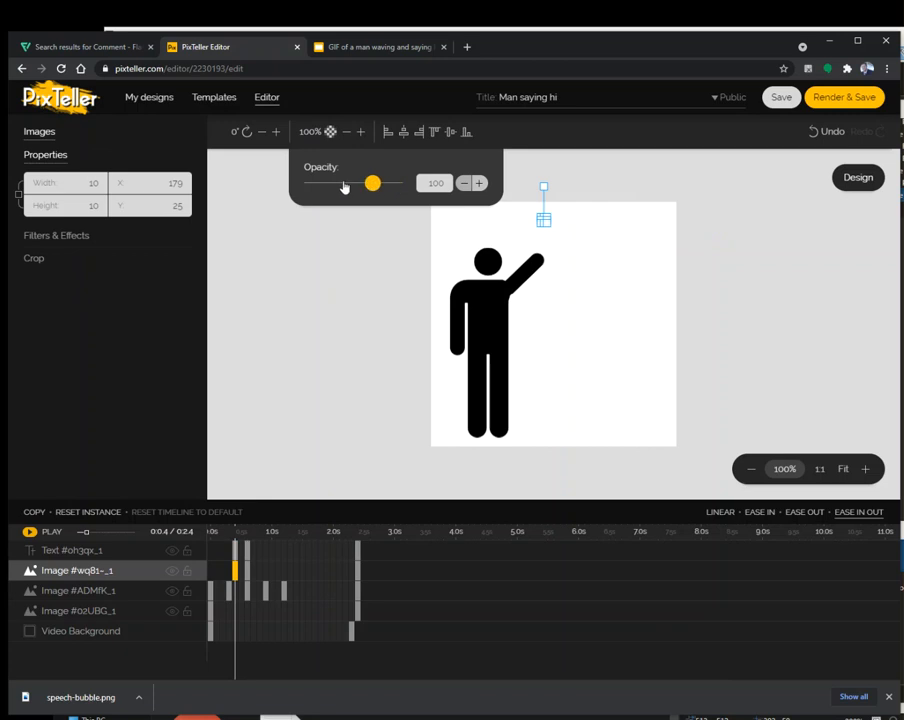
{"action": "left_click", "coordinate": [390, 281]}
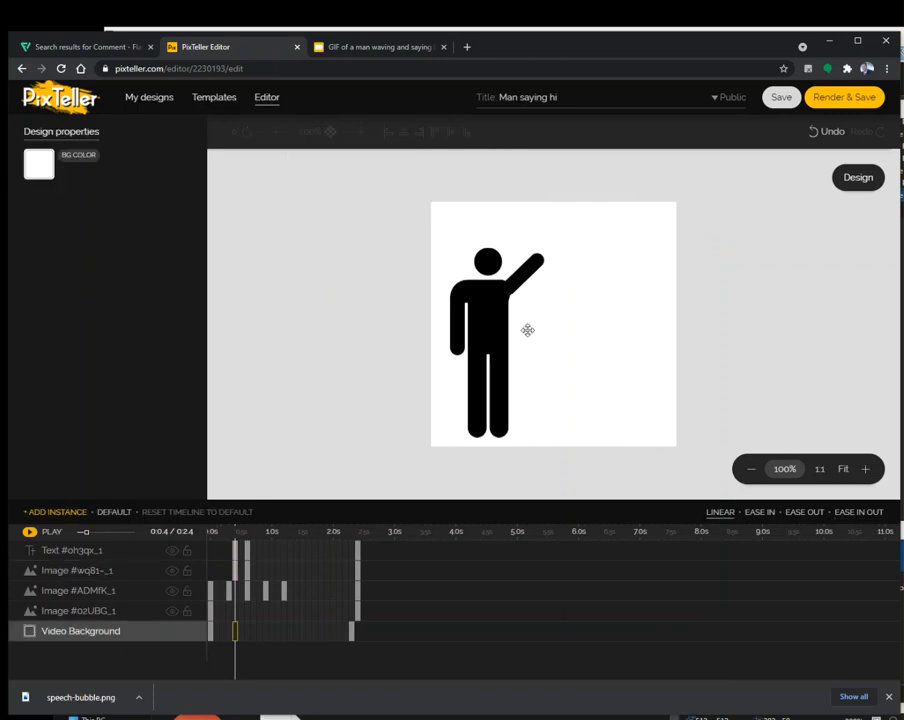
Replay the animation from the start to check how the Hi text and speech bubble fade in
{"action": "left_click", "coordinate": [212, 534]}
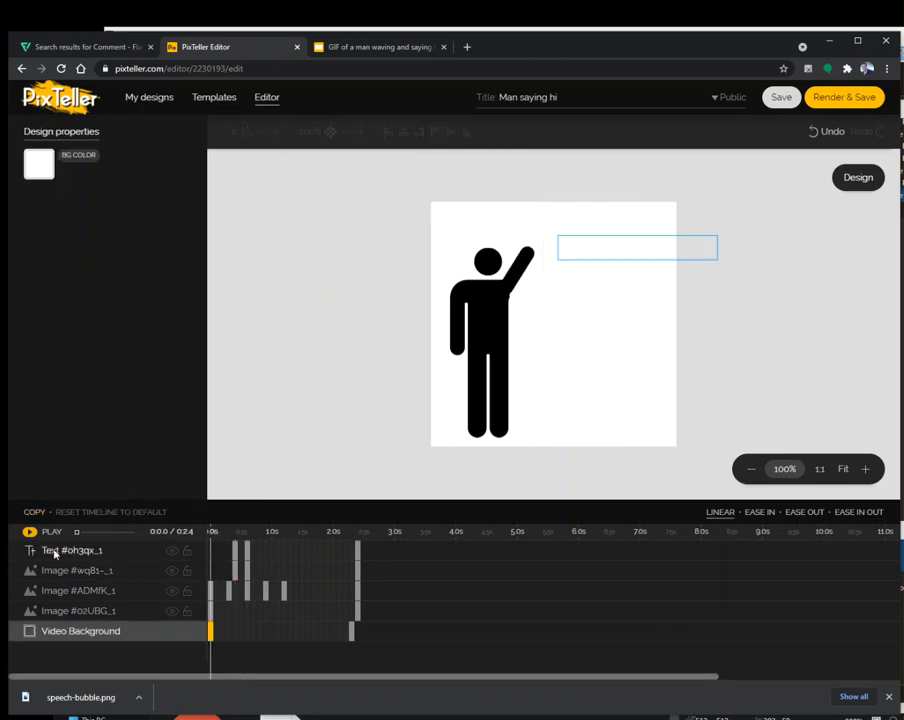
{"action": "left_click", "coordinate": [29, 532]}
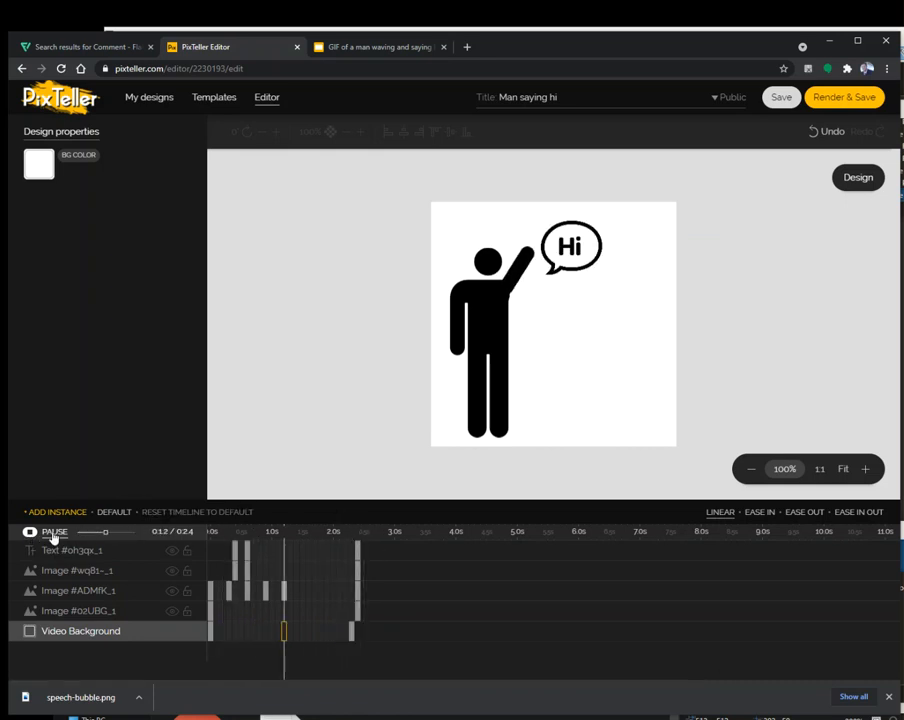
{"action": "left_click", "coordinate": [51, 533]}
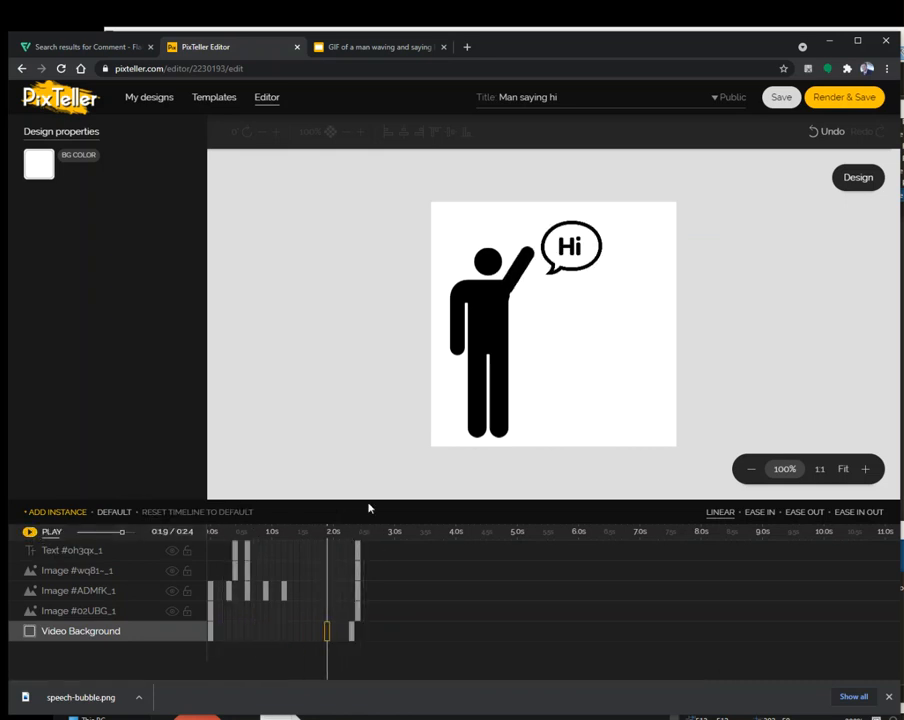
{"action": "left_click", "coordinate": [248, 551]}
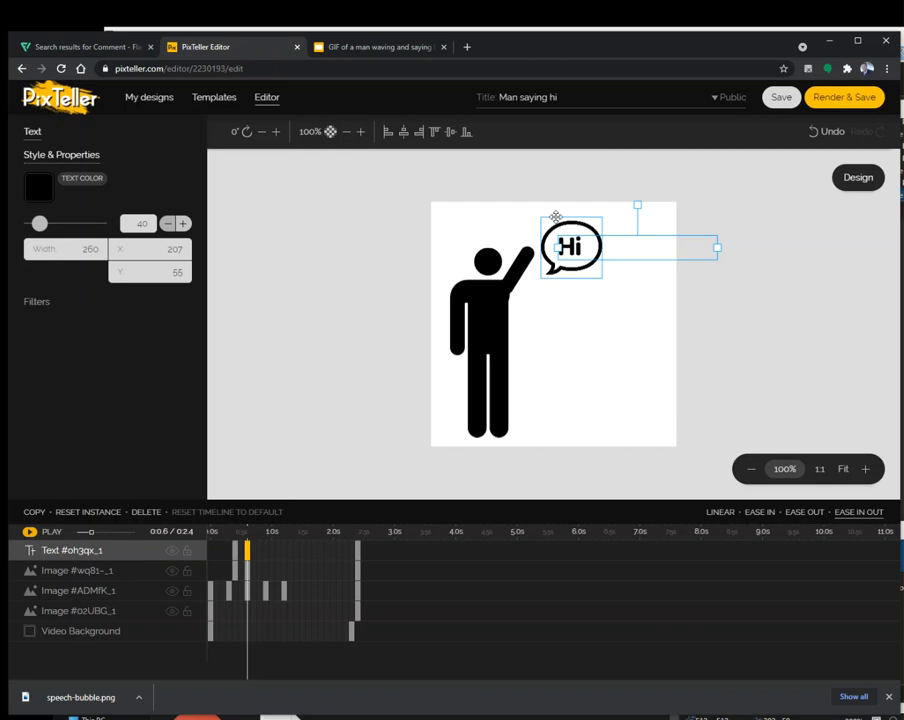
{"action": "left_click", "coordinate": [30, 532]}
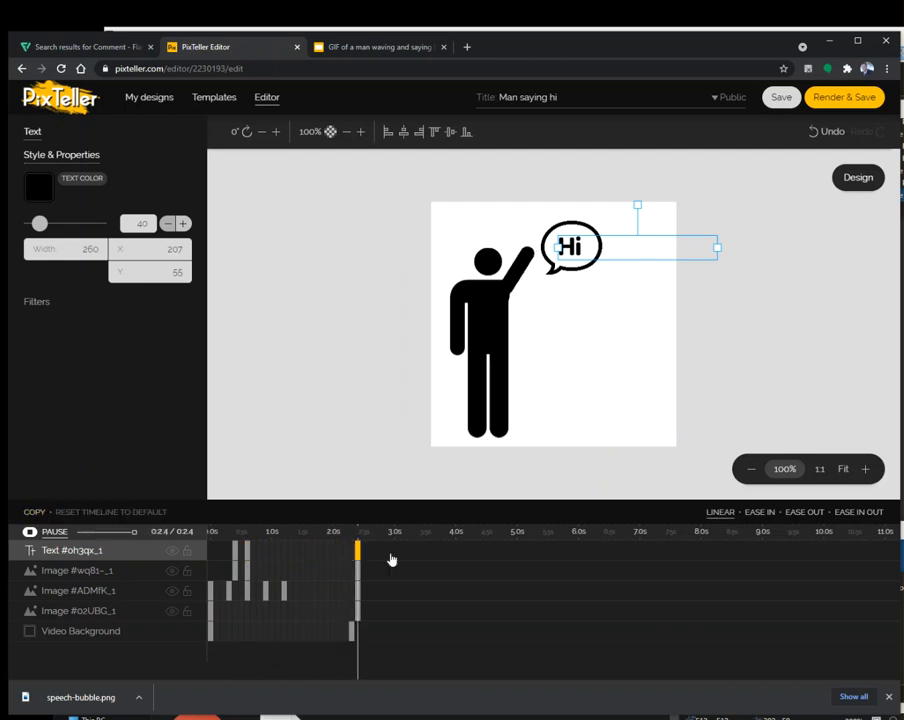
Copy the 0.6 s keyframes of the Hi text and the speech bubble to 0.7 s
{"action": "left_click", "coordinate": [265, 550]}
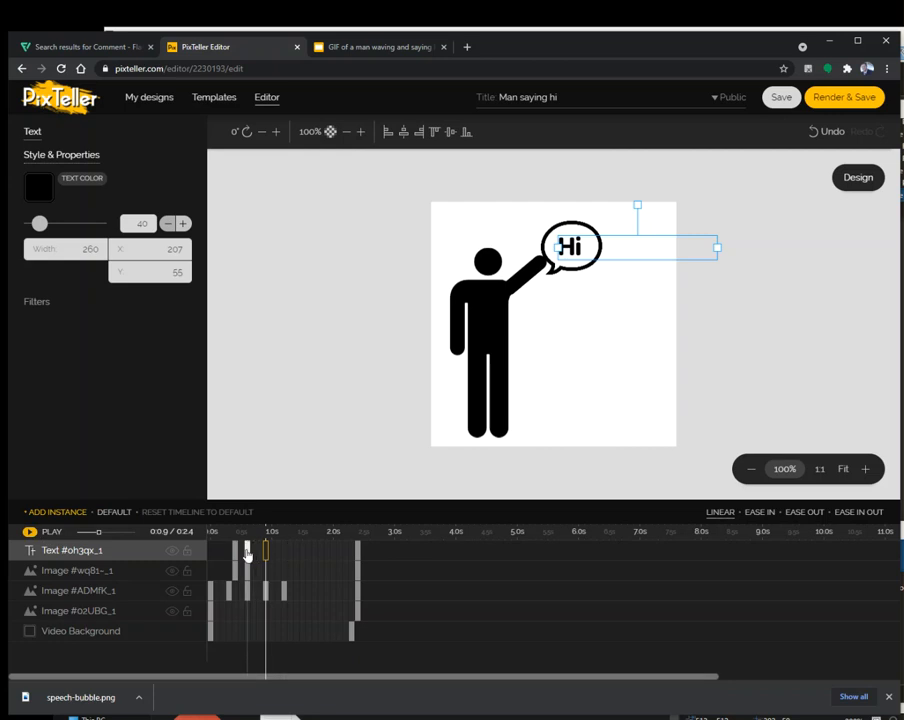
{"action": "left_click", "coordinate": [247, 550]}
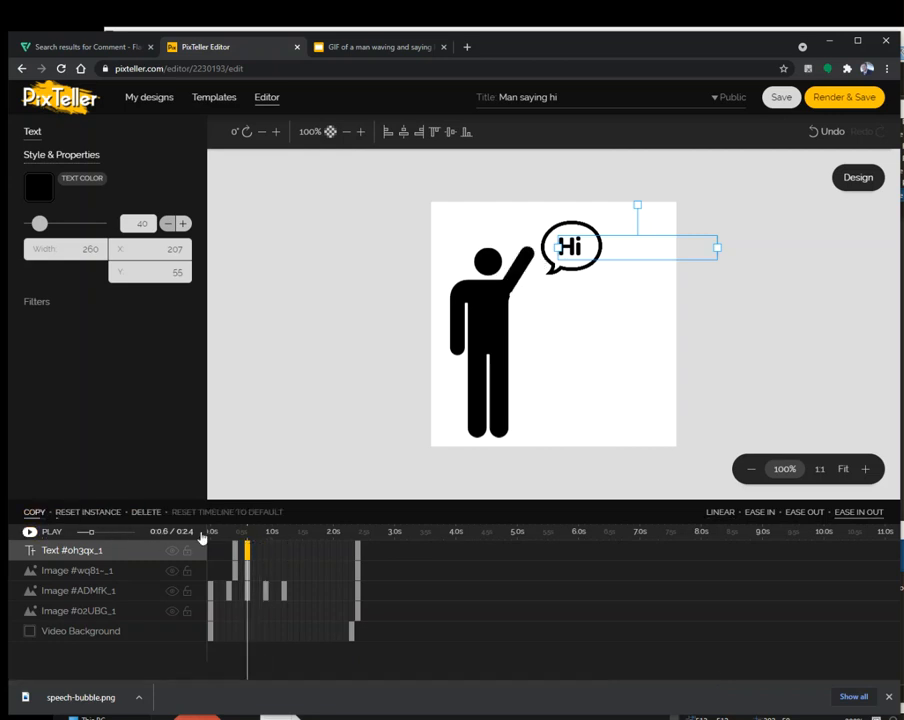
{"action": "left_click", "coordinate": [252, 562]}
{"action": "left_click", "coordinate": [155, 512]}
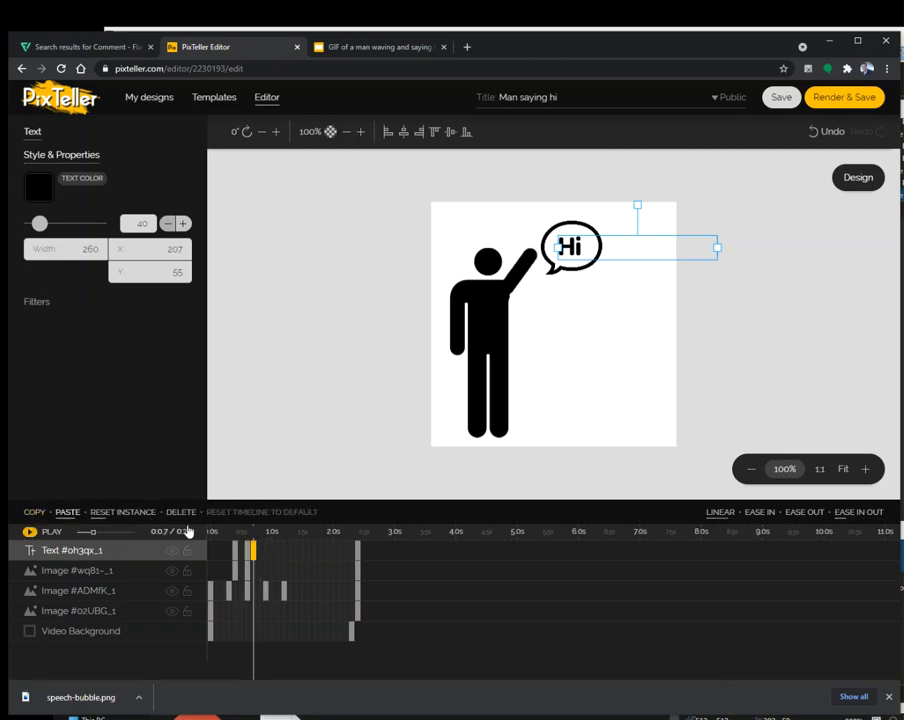
{"action": "left_click", "coordinate": [246, 570]}
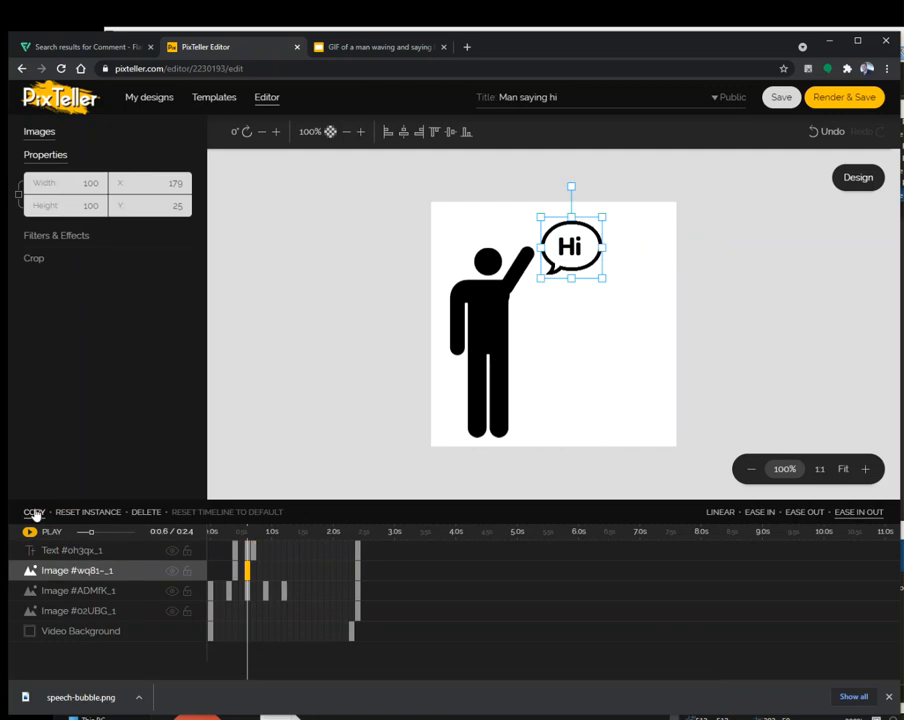
{"action": "left_click", "coordinate": [252, 577]}
{"action": "left_click", "coordinate": [155, 512]}
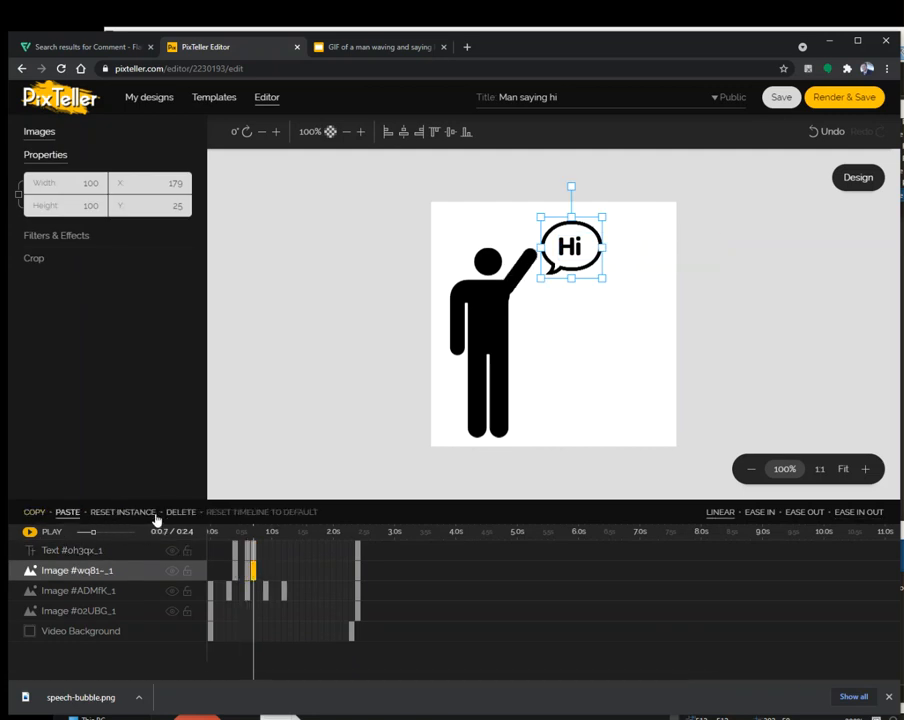
Copy the 0.6 s keyframes of the Hi text and the speech bubble to 0.8 s
{"action": "left_click", "coordinate": [253, 548]}
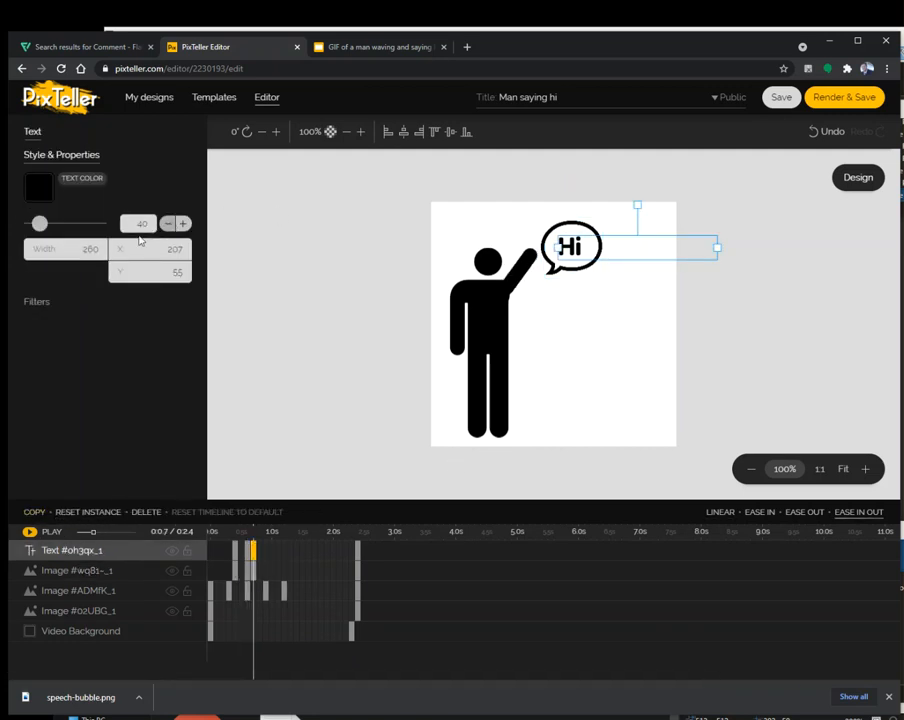
{"action": "left_click", "coordinate": [246, 551]}
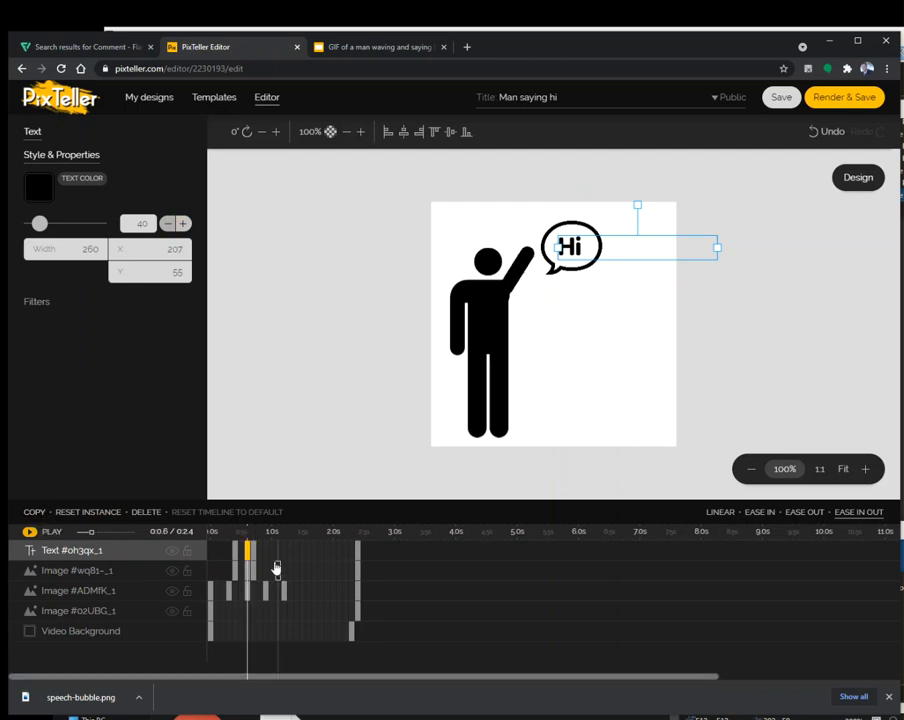
{"action": "left_click", "coordinate": [259, 558]}
{"action": "left_click", "coordinate": [148, 512]}
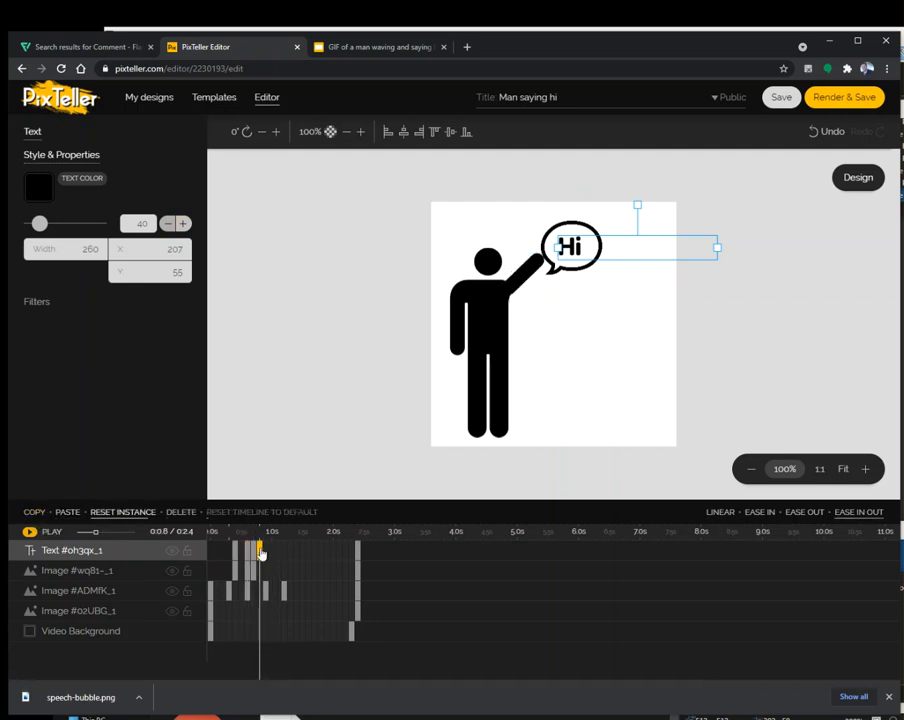
{"action": "left_click", "coordinate": [249, 572]}
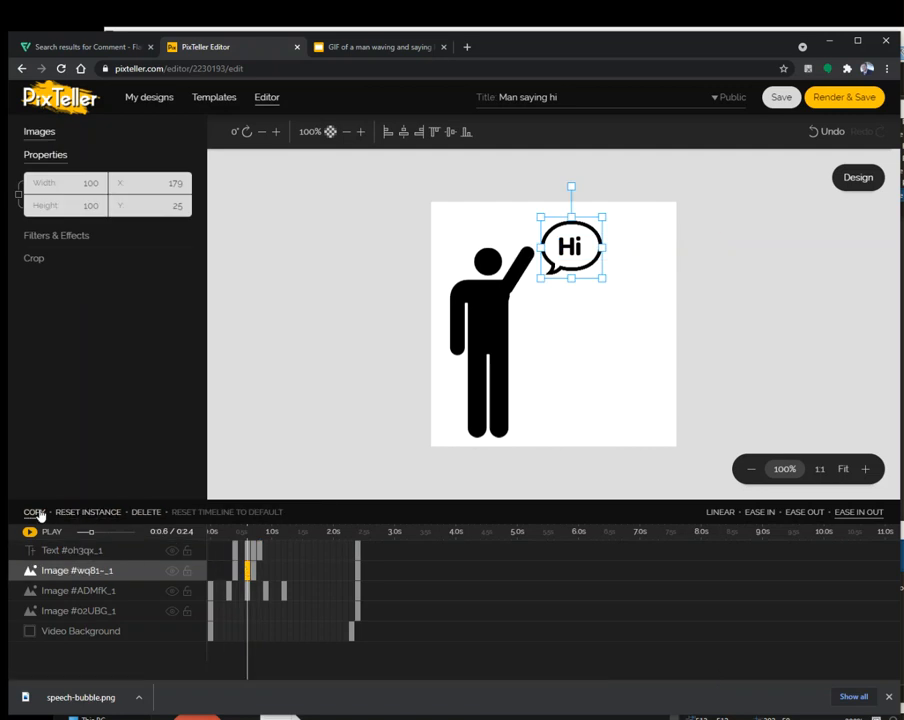
{"action": "left_click", "coordinate": [258, 568]}
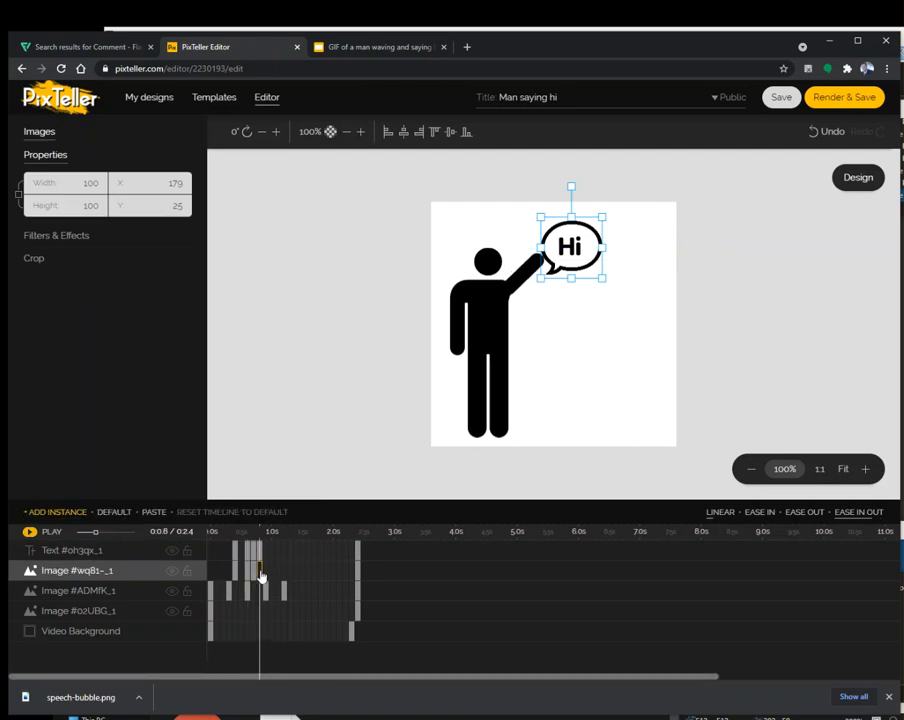
{"action": "left_click", "coordinate": [150, 512]}
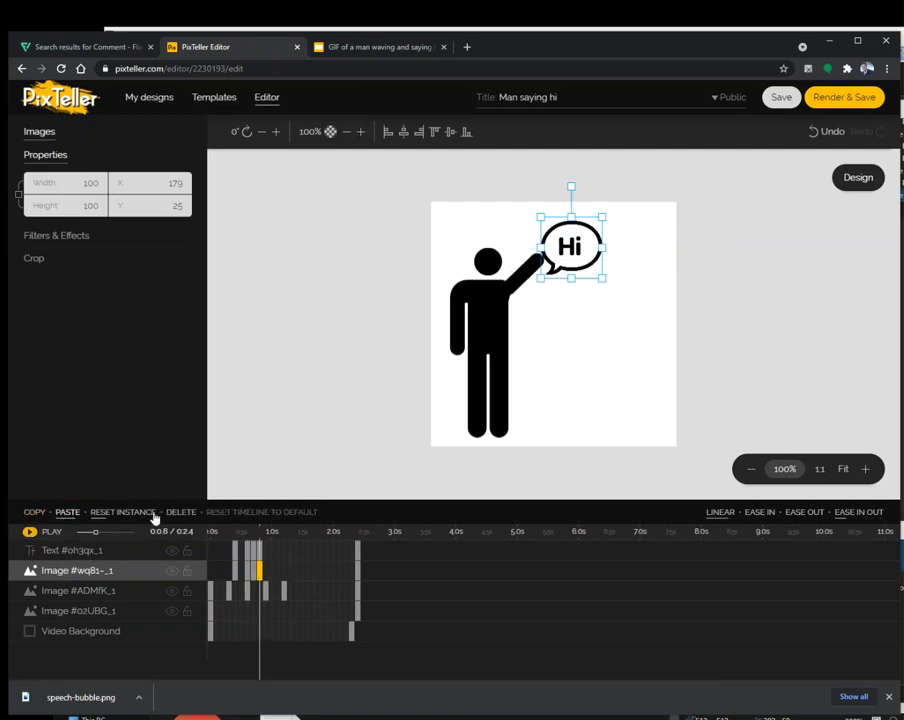
At 0.7 s, set the Hi text size to 45 and enlarge the speech bubble to about 106 by 106, nudging both slightly up and left
{"action": "left_click", "coordinate": [256, 551]}
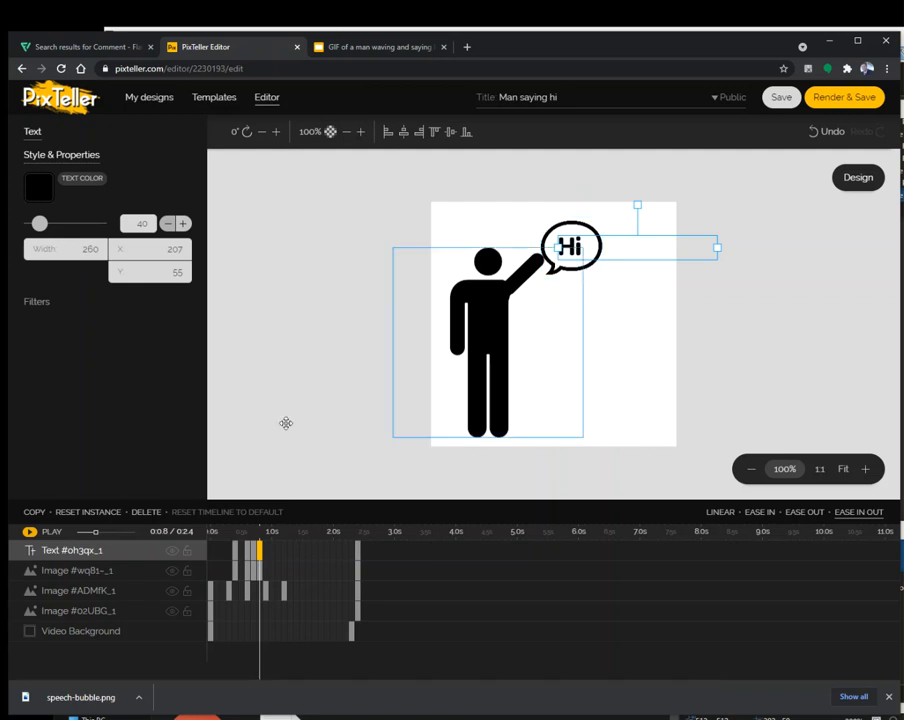
{"action": "left_click_drag", "start_coordinate": [257, 550], "coordinate": [254, 548]}
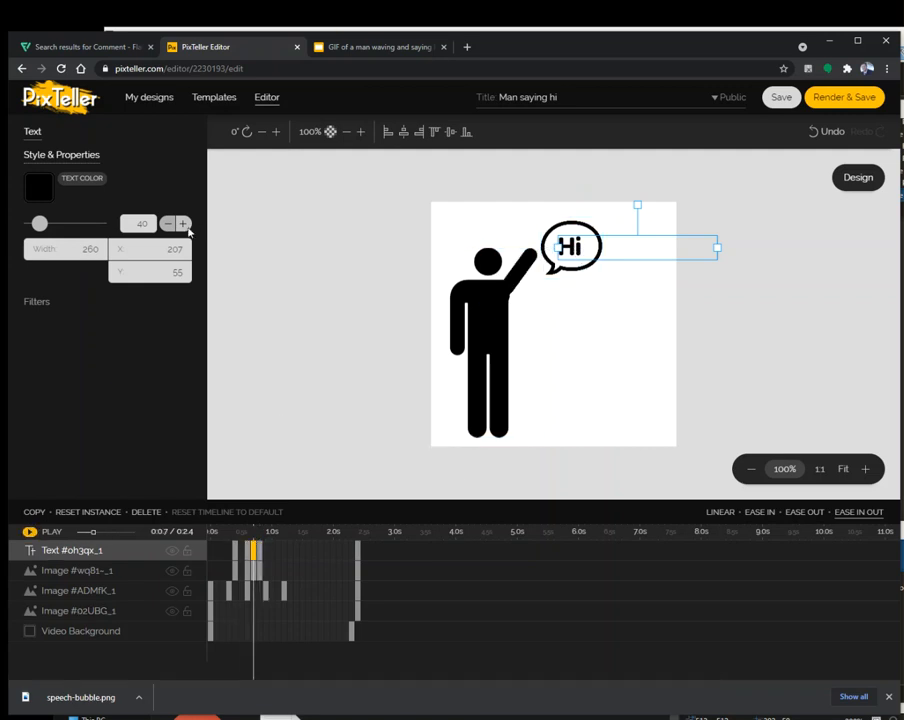
{"action": "type", "text": "45"}
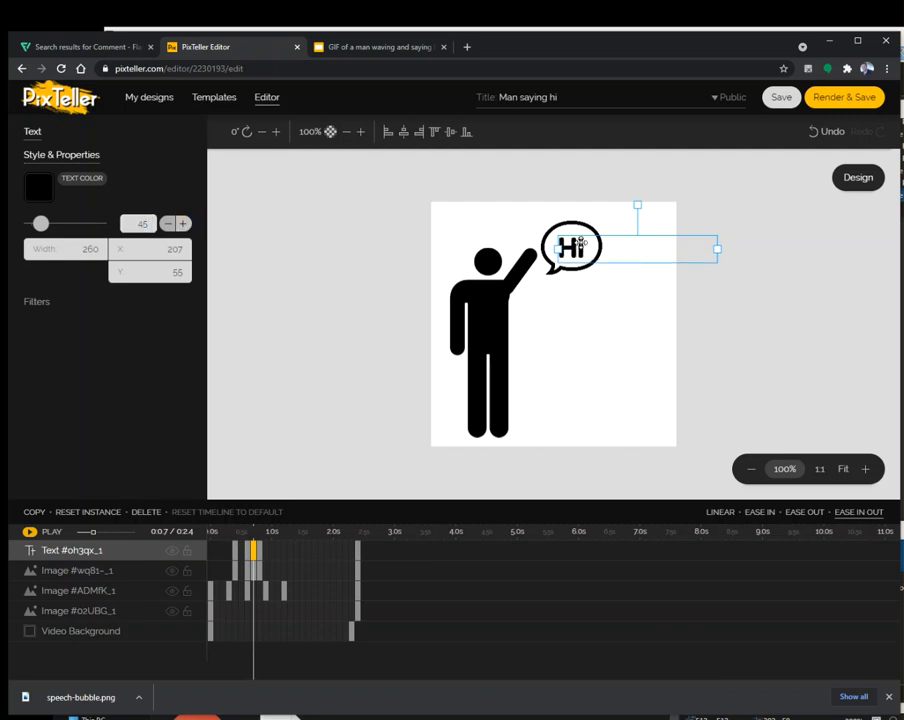
{"action": "left_click_drag", "start_coordinate": [582, 246], "coordinate": [581, 244]}
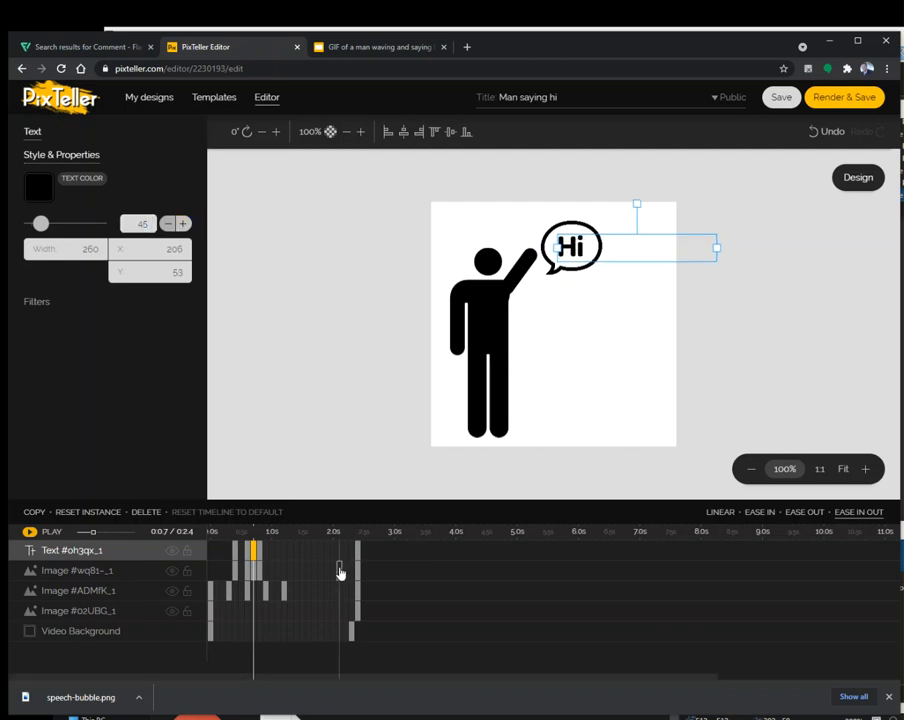
{"action": "left_click", "coordinate": [255, 575]}
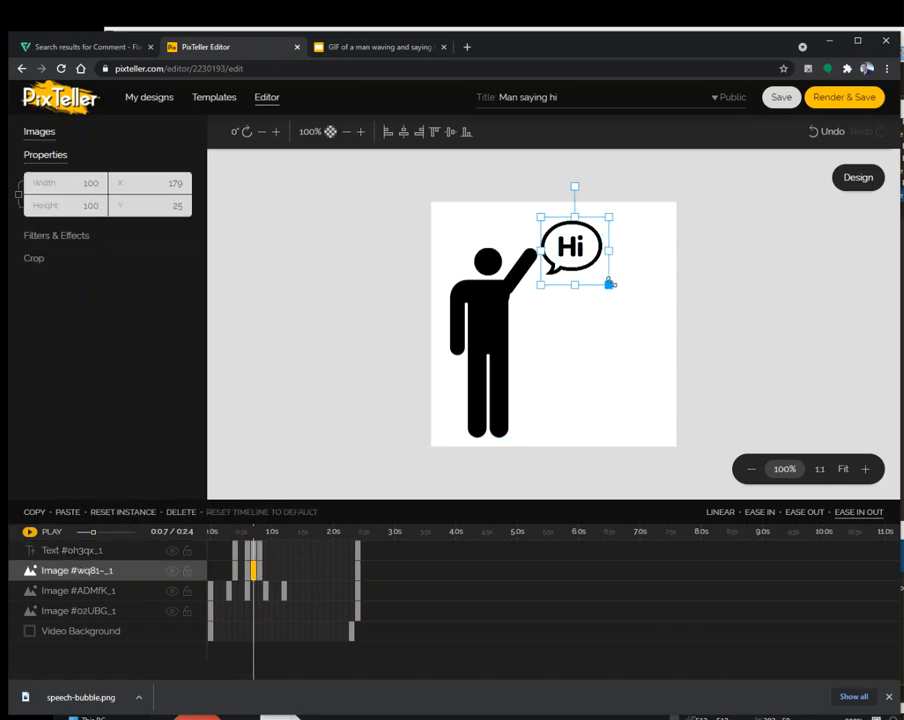
{"action": "left_click_drag", "start_coordinate": [603, 278], "coordinate": [586, 266]}
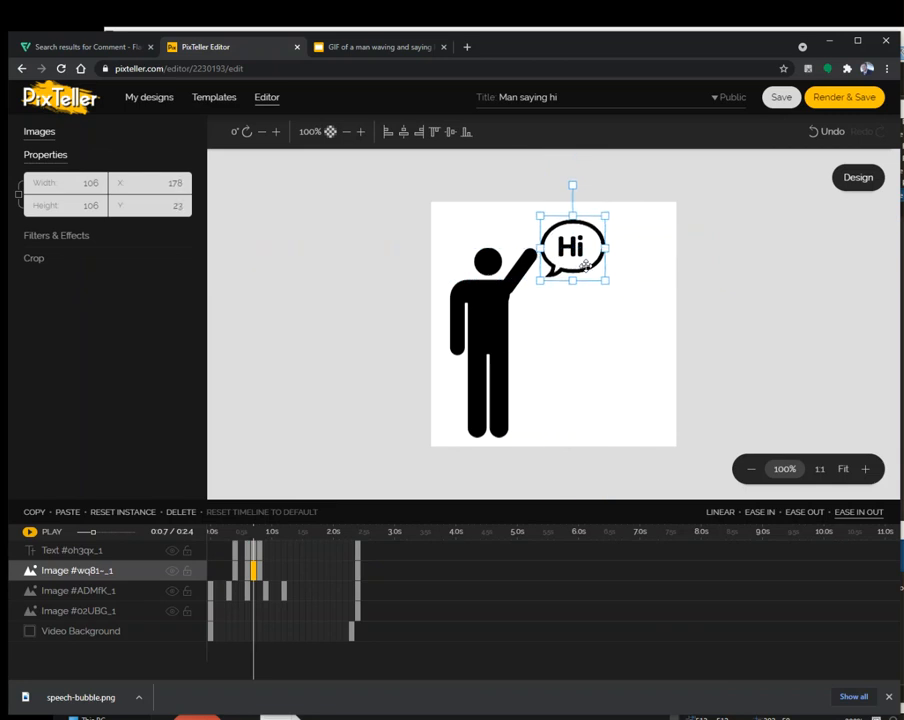
Replay the animation from the start to check the pop of the Hi text and speech bubble
{"action": "left_click", "coordinate": [242, 537]}
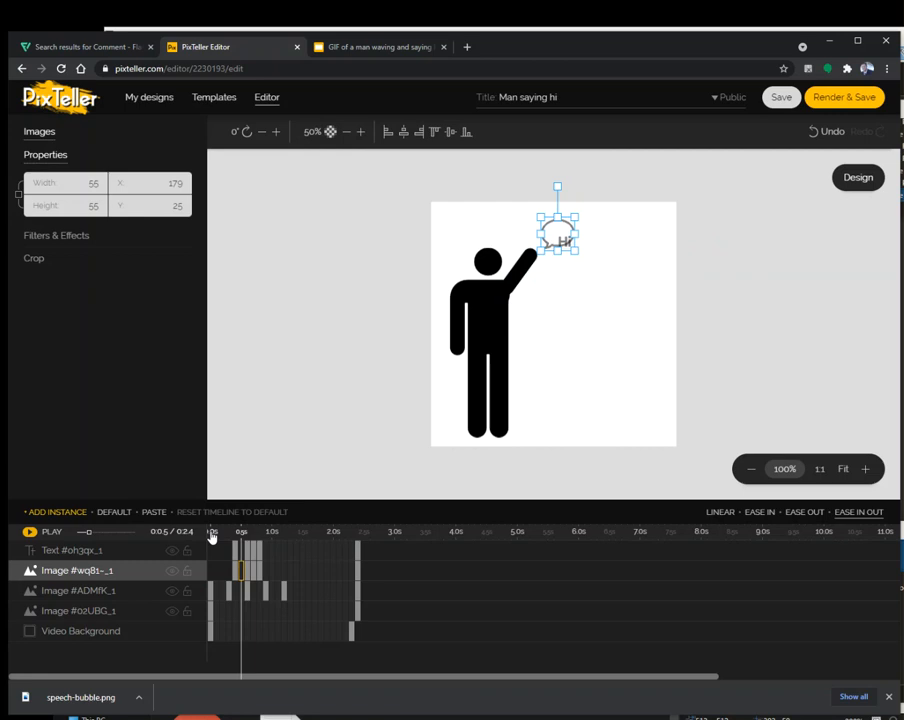
{"action": "left_click", "coordinate": [212, 532]}
{"action": "left_click", "coordinate": [31, 533]}
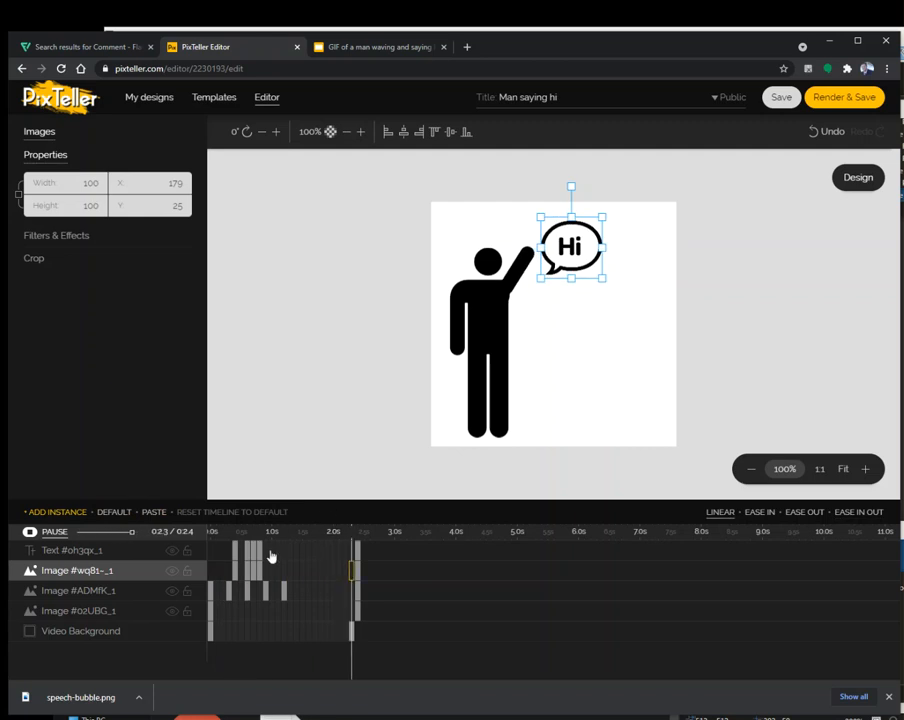
{"action": "left_click", "coordinate": [55, 533]}
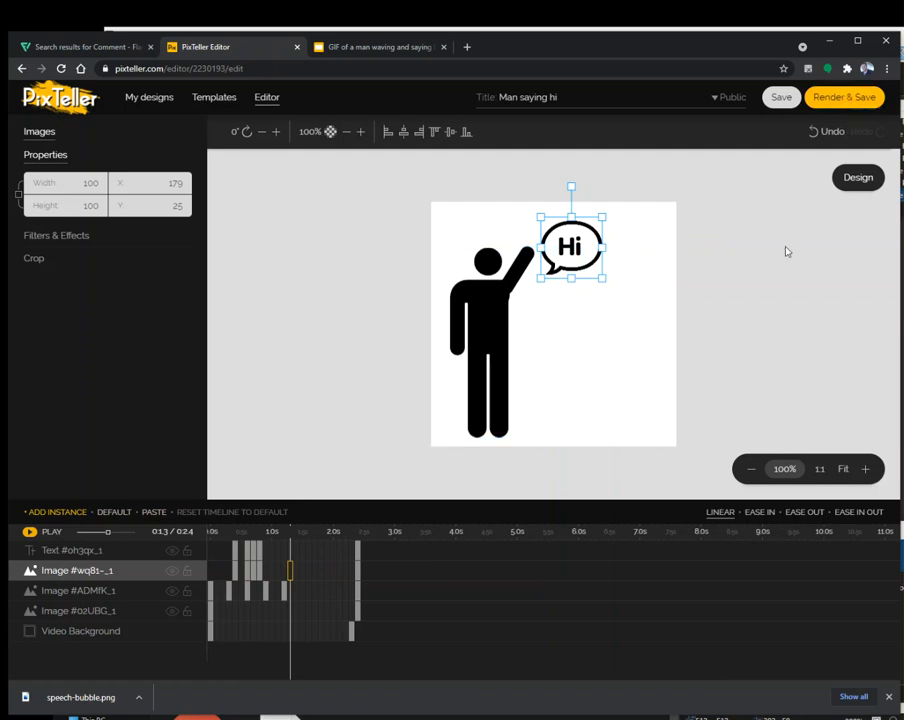
Set the Hi text size to 48 at its 0.7 s keyframe
{"action": "left_click", "coordinate": [248, 548]}
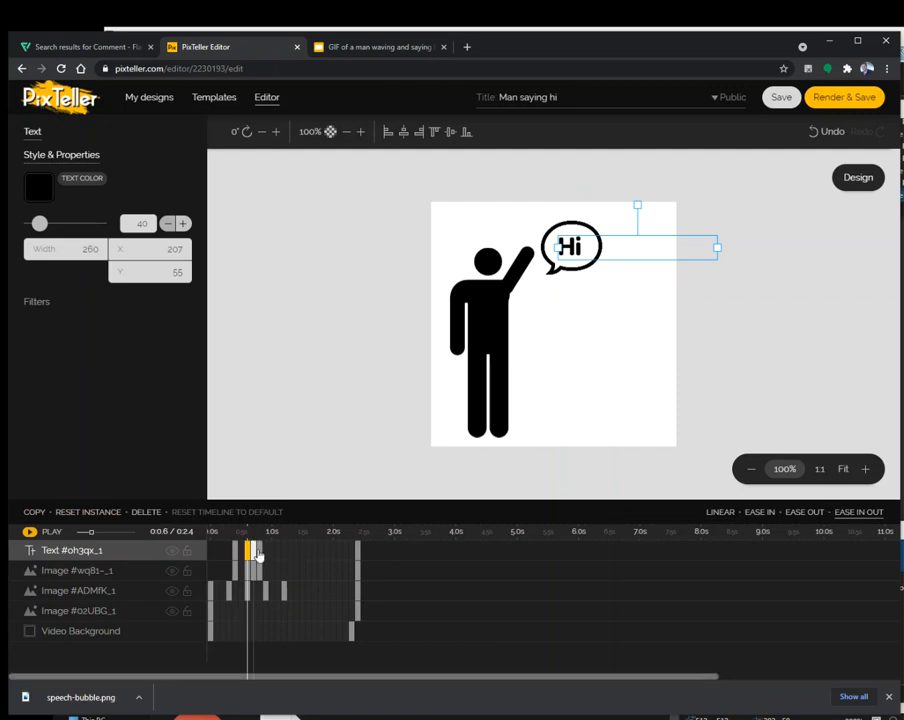
{"action": "left_click", "coordinate": [258, 551]}
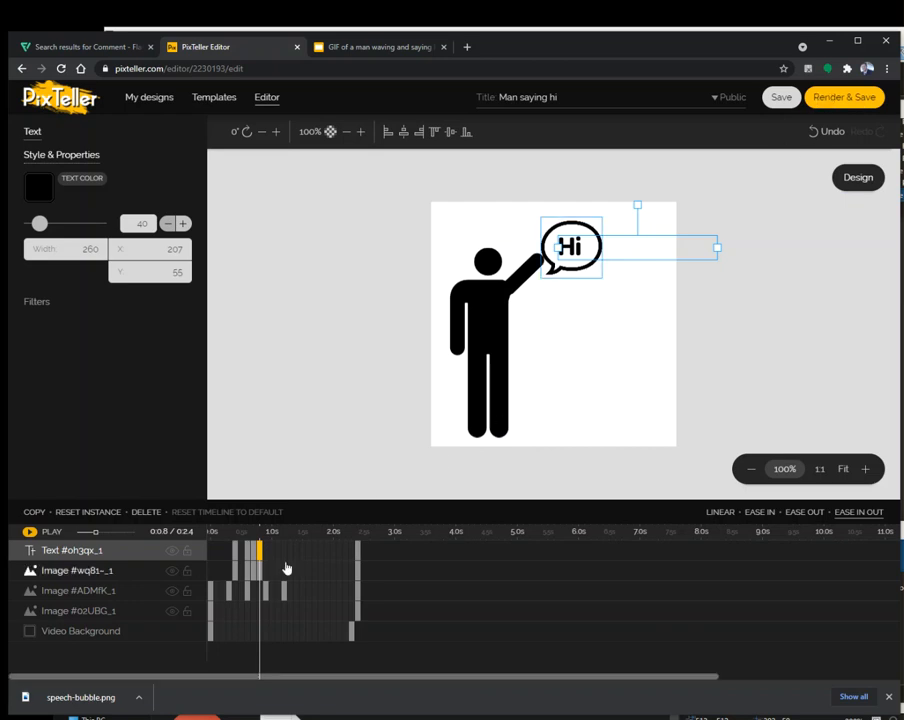
{"action": "left_click", "coordinate": [255, 558]}
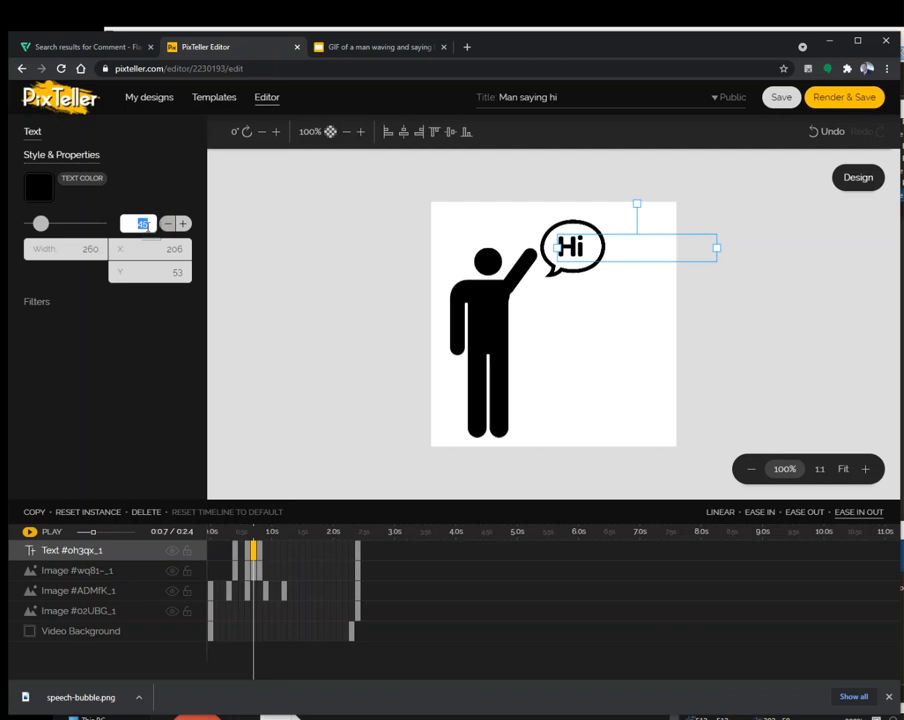
{"action": "type", "text": "8"}
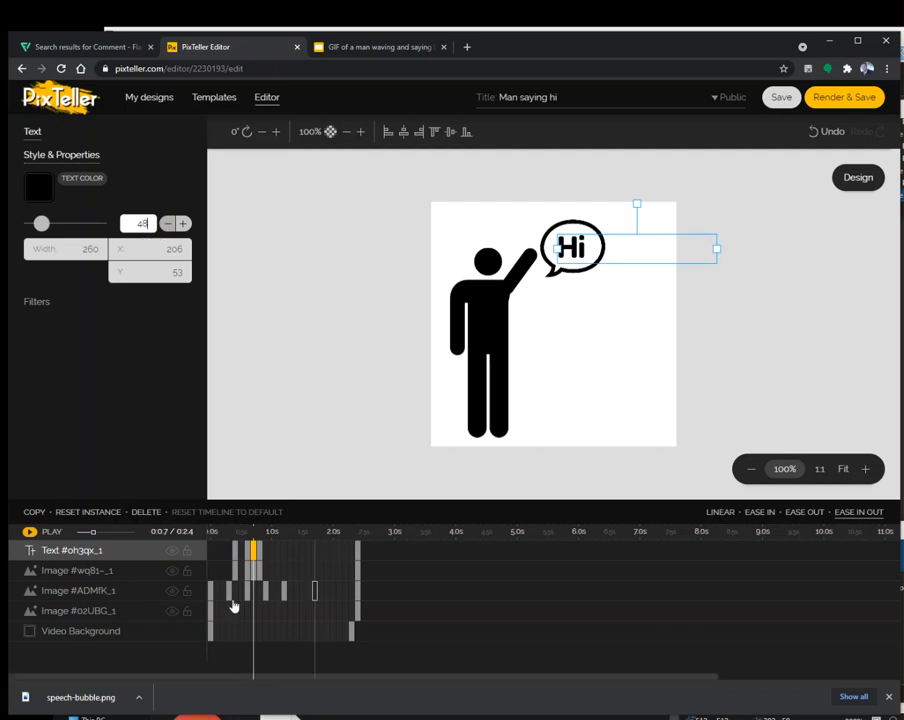
Enlarge the speech bubble to about 111 by 111 at its 0.7 s keyframe and replay the animation from the start
{"action": "left_click", "coordinate": [254, 574]}
{"action": "left_click_drag", "start_coordinate": [605, 281], "coordinate": [601, 276]}
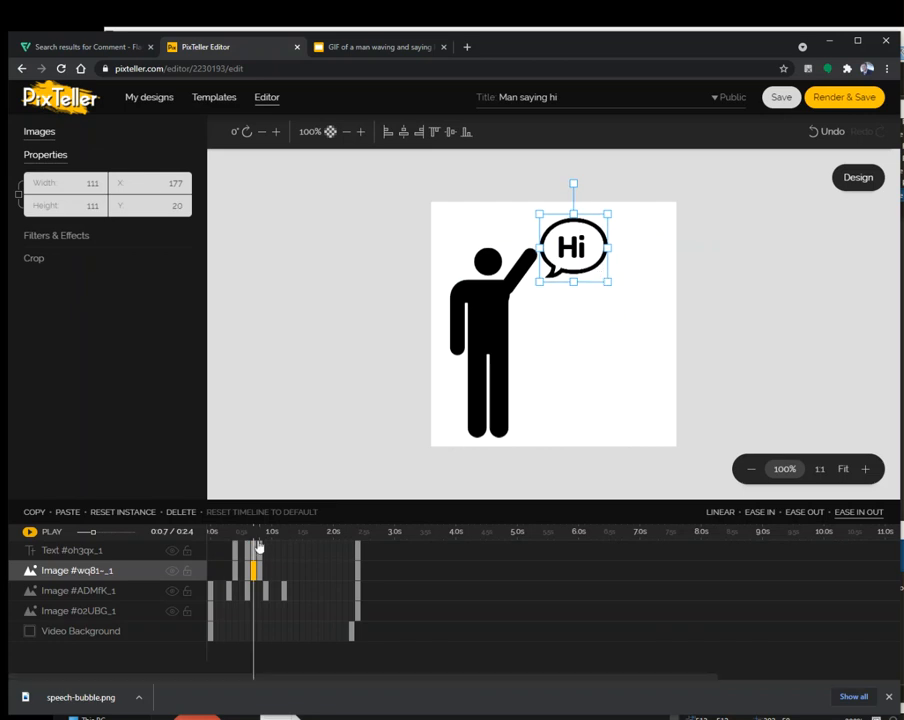
{"action": "left_click", "coordinate": [213, 533]}
{"action": "left_click", "coordinate": [30, 531]}
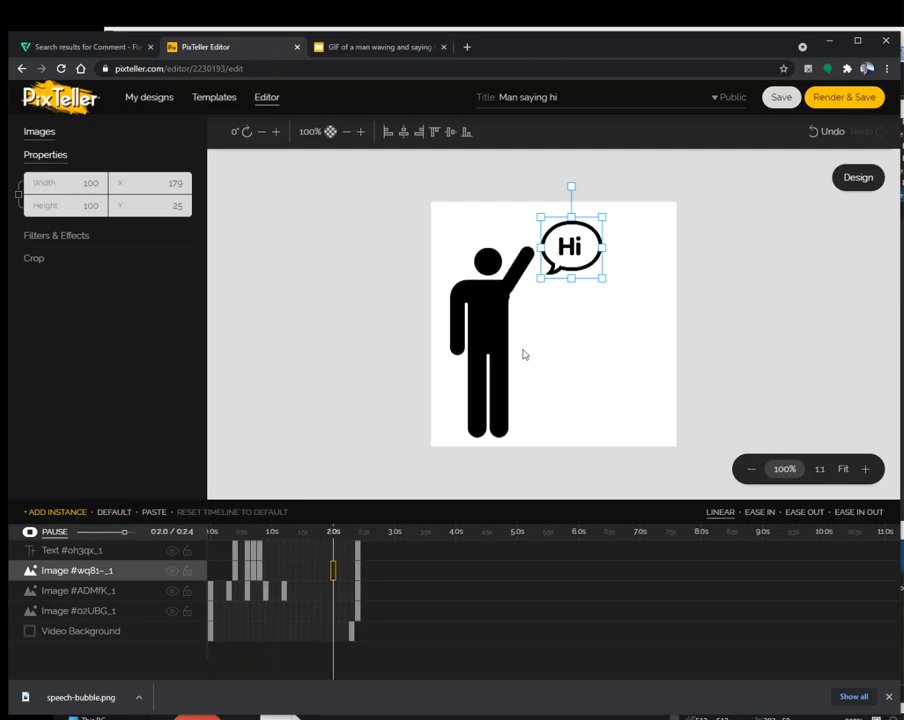
Extend the arm's wave by copying its keyframes from 0.9 s to 1.5 s, from 1.2 s to 1.8 s and from 1.5 s to 2.1 s
{"action": "left_click", "coordinate": [266, 592]}
{"action": "left_click", "coordinate": [267, 592]}
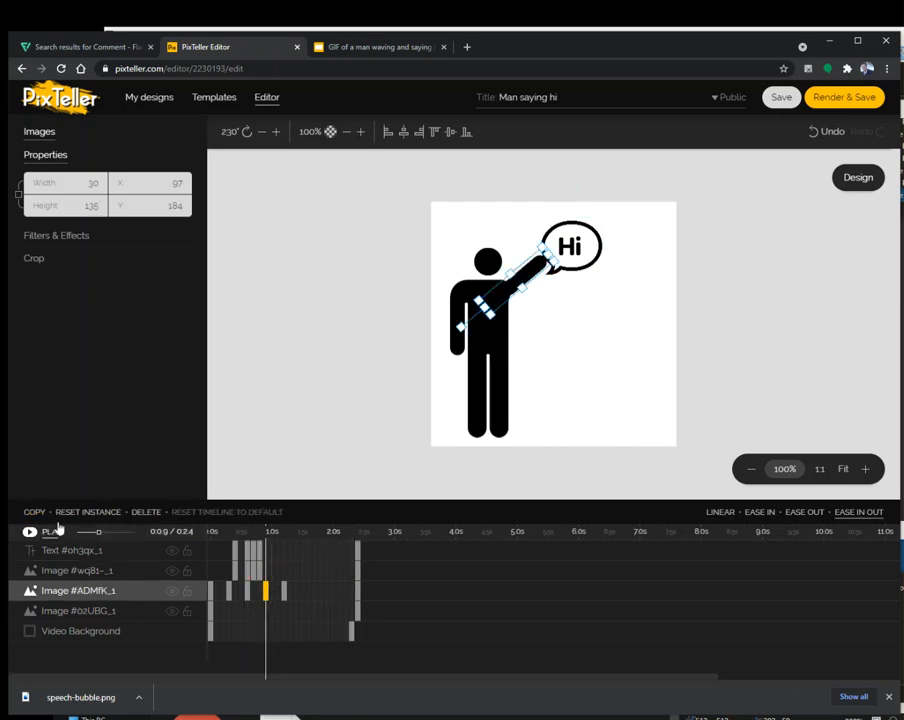
{"action": "left_click", "coordinate": [303, 595]}
{"action": "left_click", "coordinate": [152, 512]}
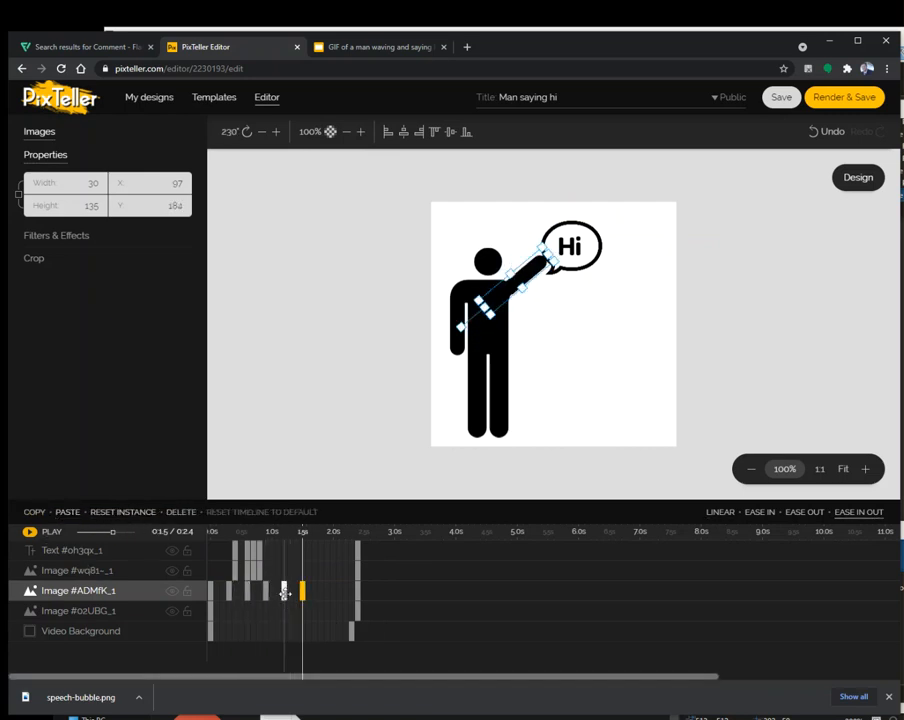
{"action": "left_click", "coordinate": [284, 592]}
{"action": "left_click", "coordinate": [35, 512]}
{"action": "left_click", "coordinate": [320, 595]}
{"action": "left_click", "coordinate": [152, 512]}
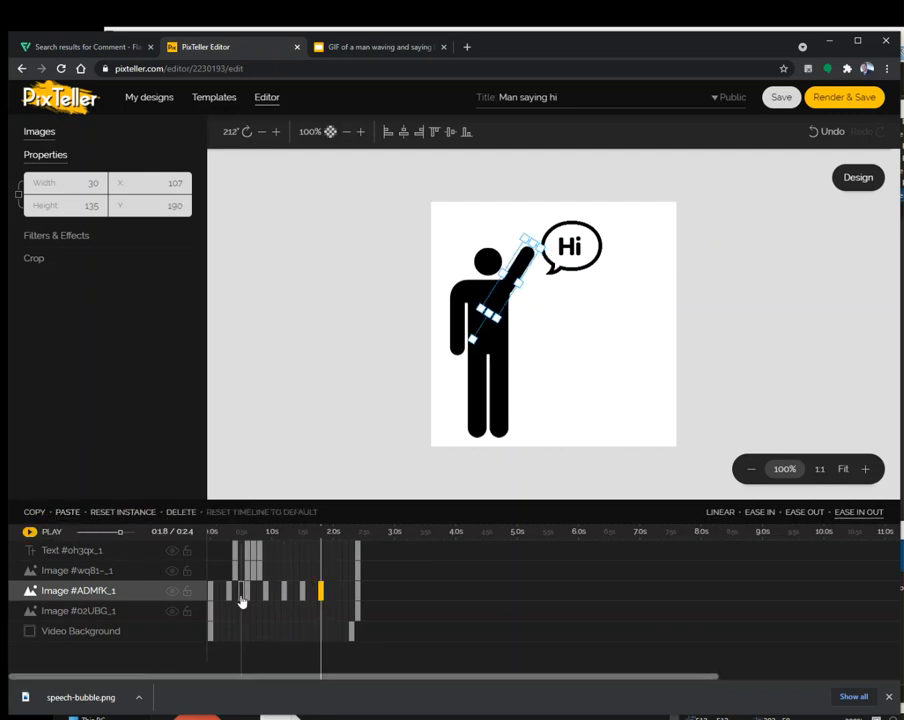
{"action": "left_click", "coordinate": [304, 592]}
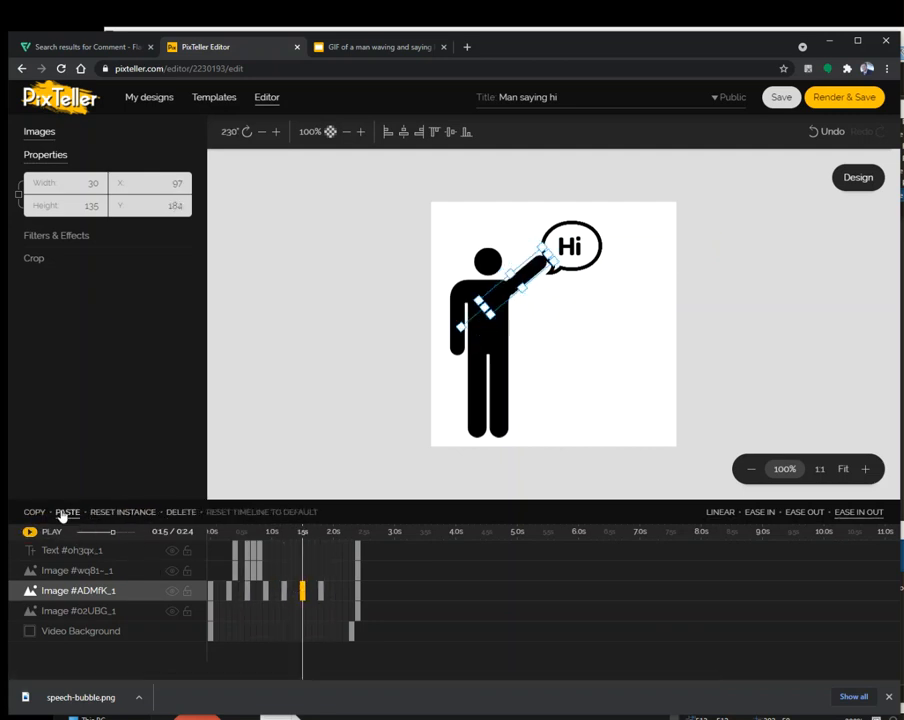
{"action": "left_click", "coordinate": [339, 592]}
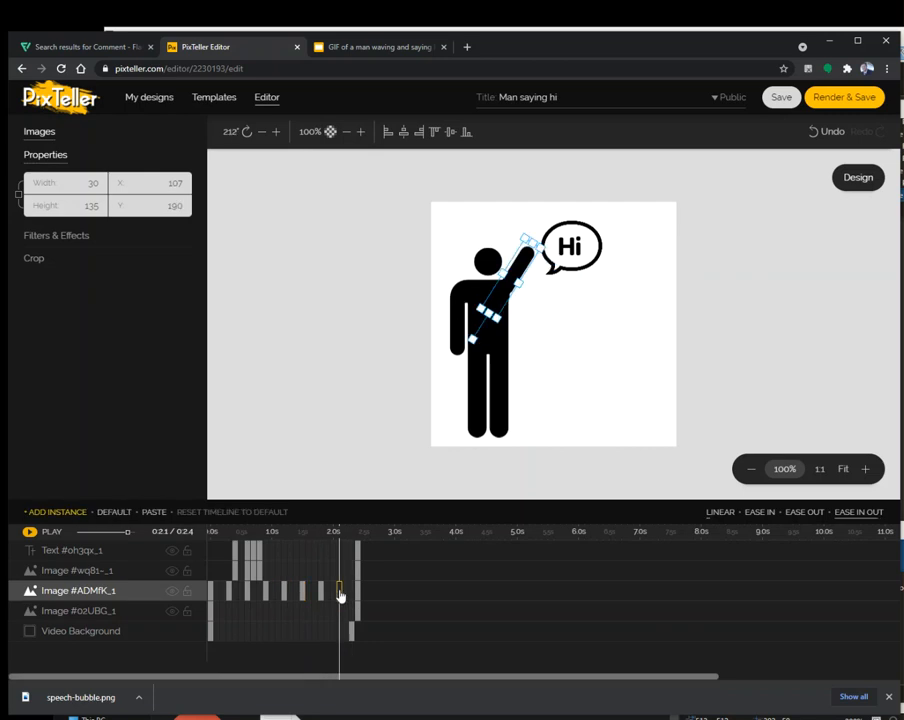
{"action": "left_click", "coordinate": [156, 512]}
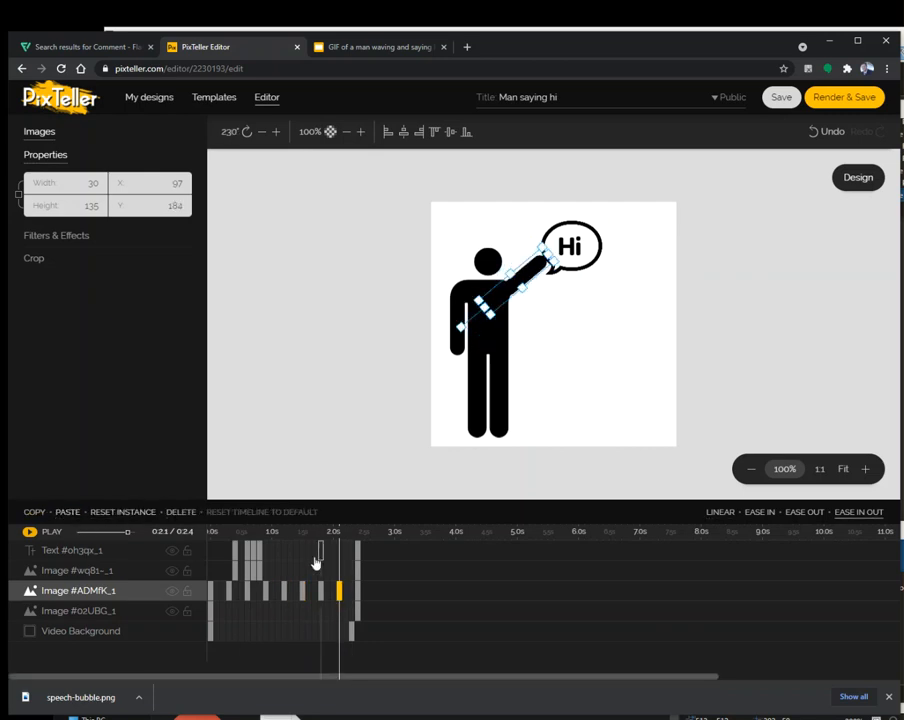
Replay the animation from near the start to check the longer wave alongside the speech bubble
{"action": "left_click", "coordinate": [224, 532]}
{"action": "key", "text": "space"}
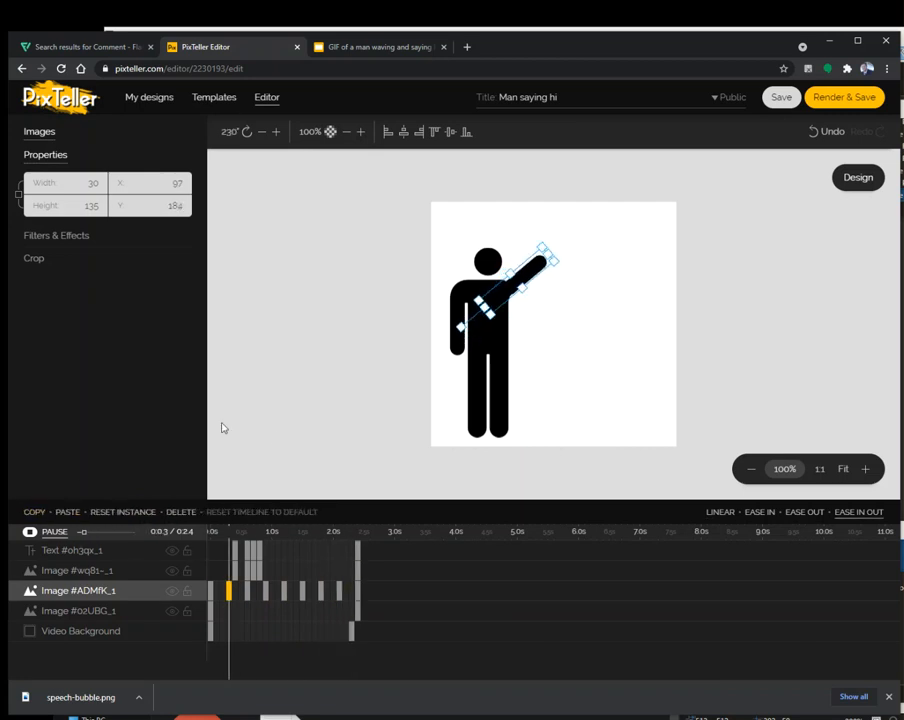
{"action": "left_click", "coordinate": [50, 532]}
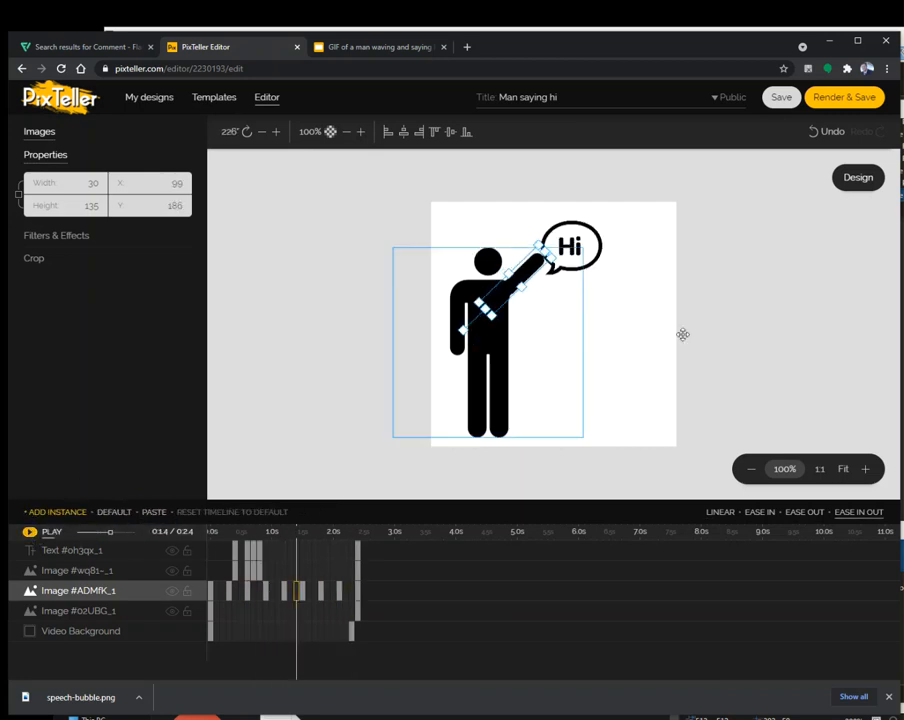
{"action": "left_click", "coordinate": [595, 260]}
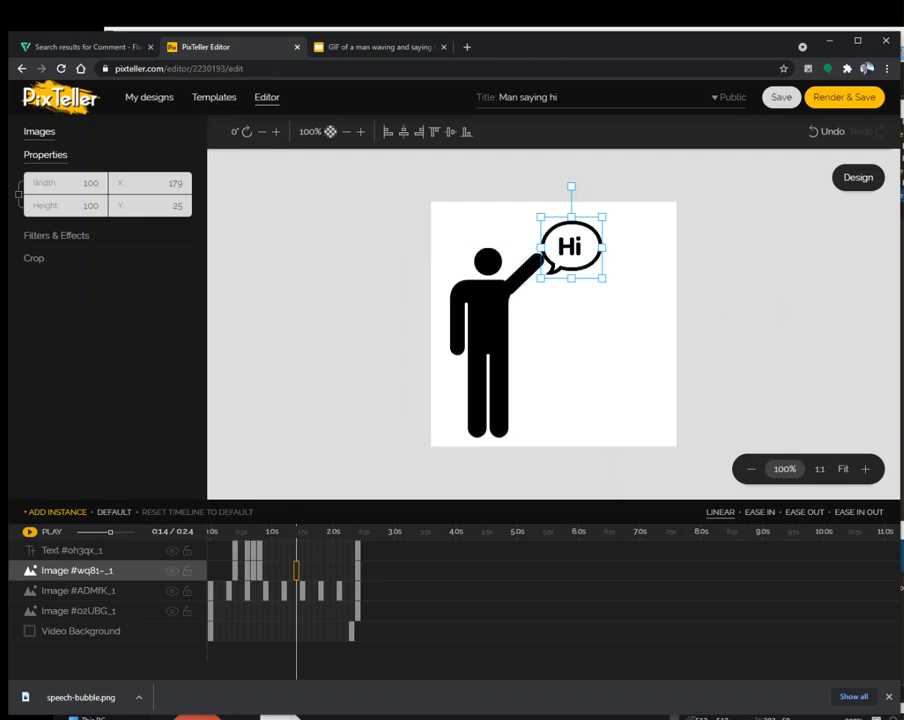
Render and save the animation, and download it as an MP4 at 400 by 400 pixels
{"action": "left_click", "coordinate": [861, 101]}
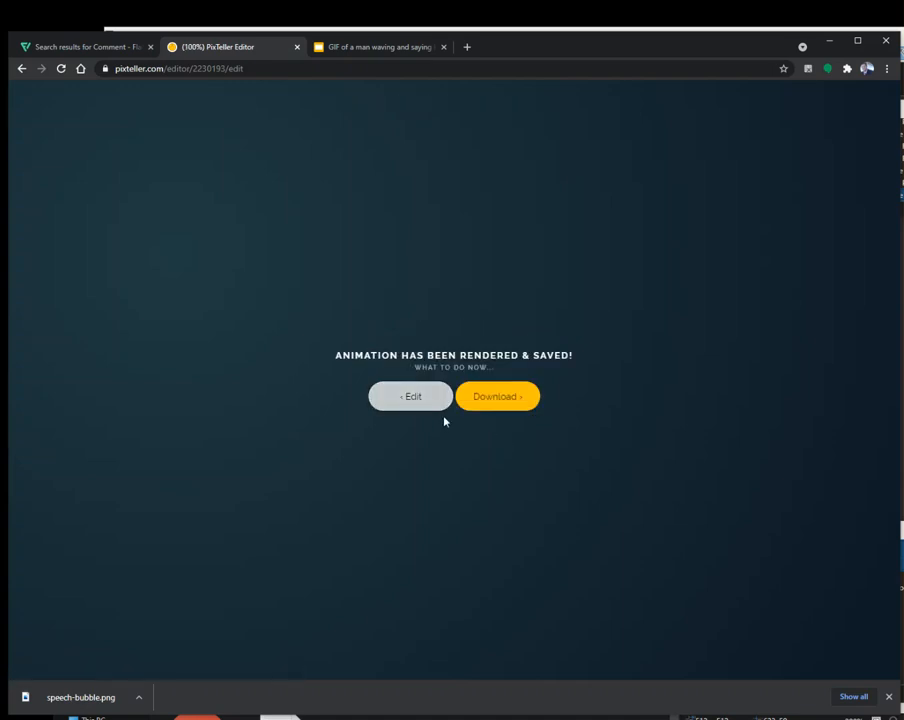
{"action": "left_click", "coordinate": [503, 410]}
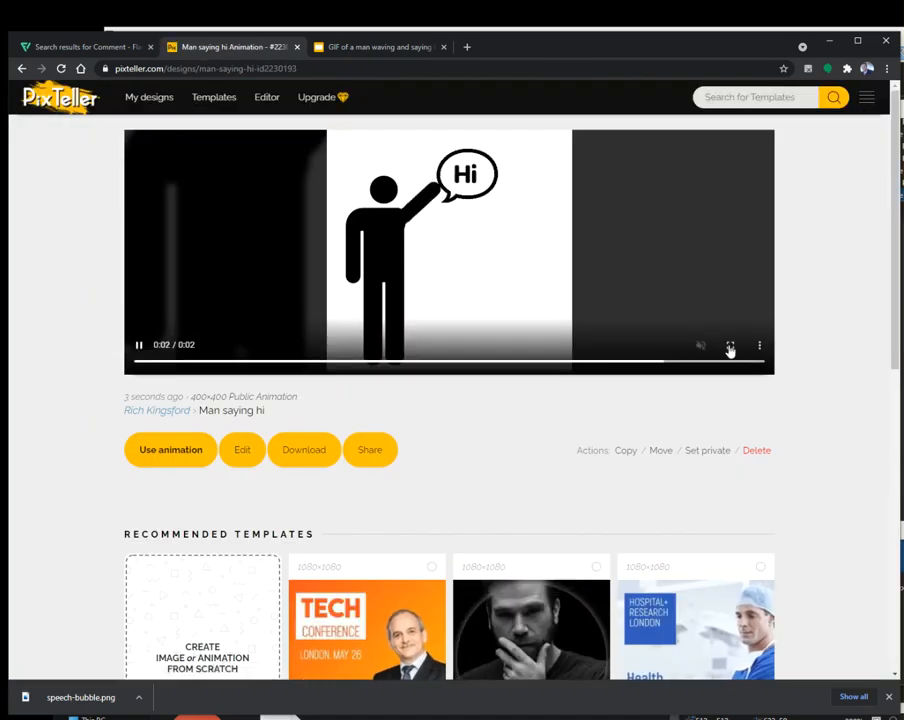
{"action": "left_click", "coordinate": [304, 447]}
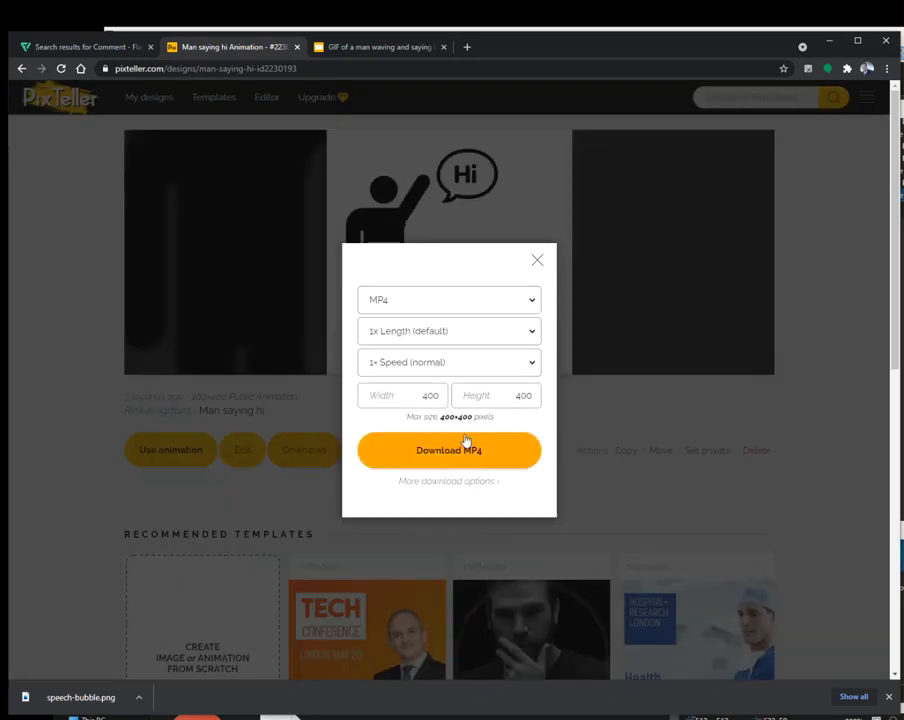
{"action": "left_click", "coordinate": [487, 308]}
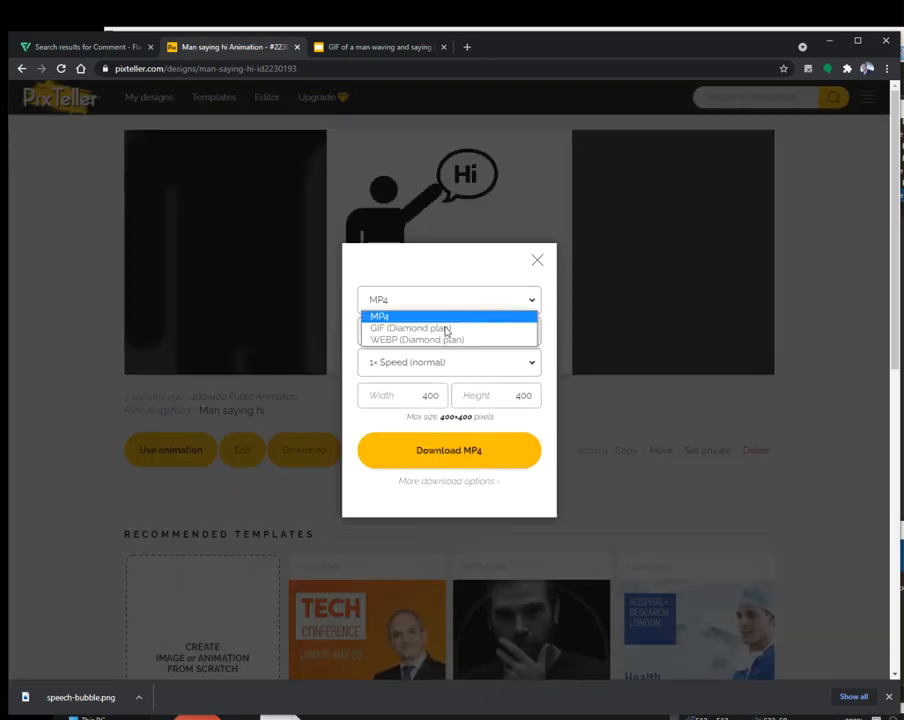
{"action": "left_click", "coordinate": [462, 452]}
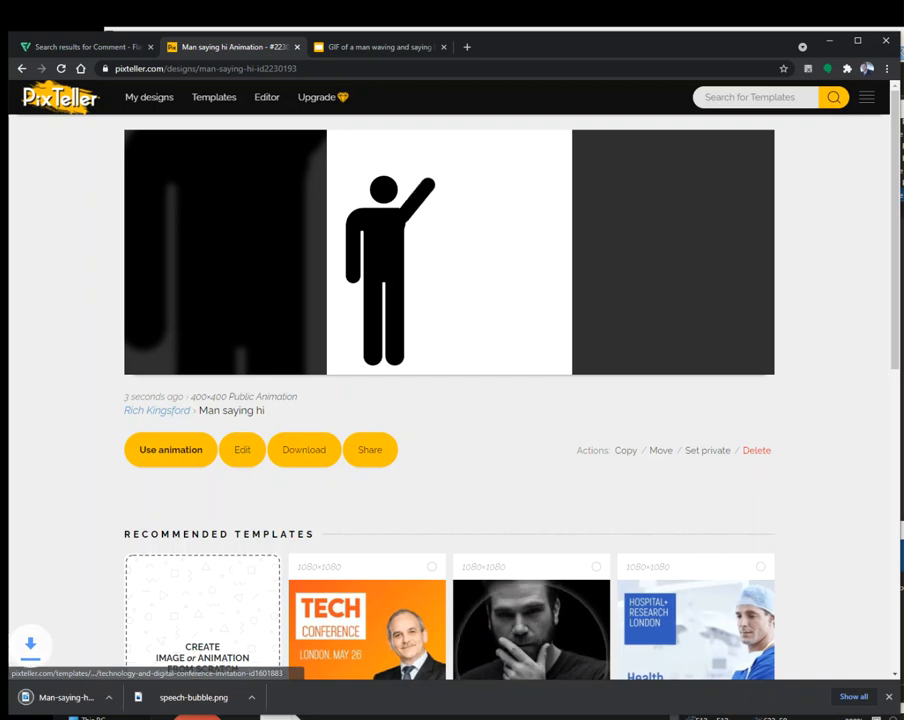
Play the downloaded Man-saying-hi MP4 in the video player to review it, and close the player
{"action": "left_click", "coordinate": [139, 699]}
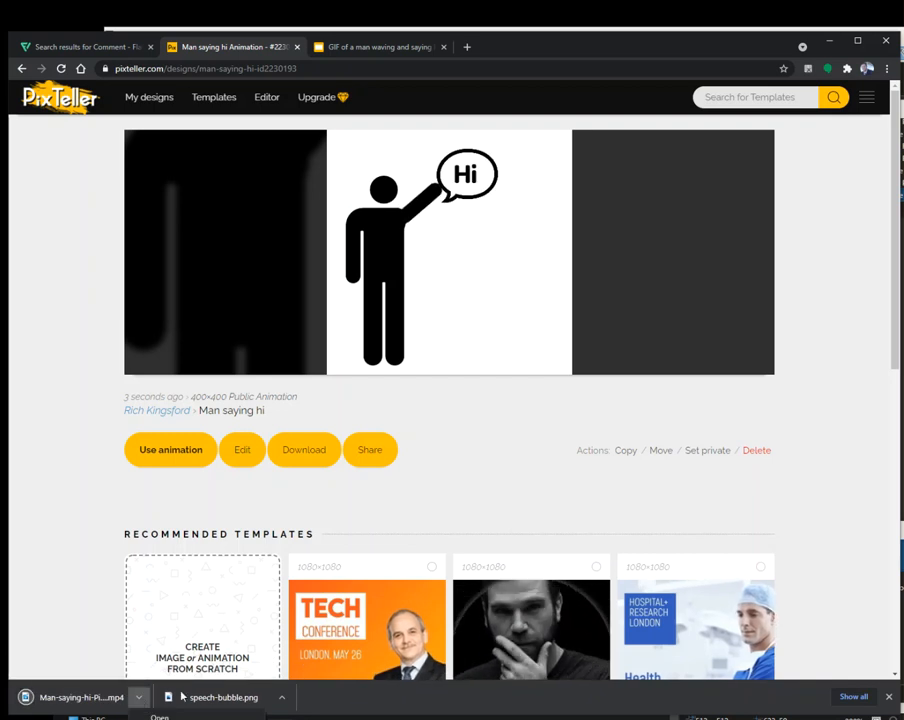
{"action": "left_click", "coordinate": [86, 702]}
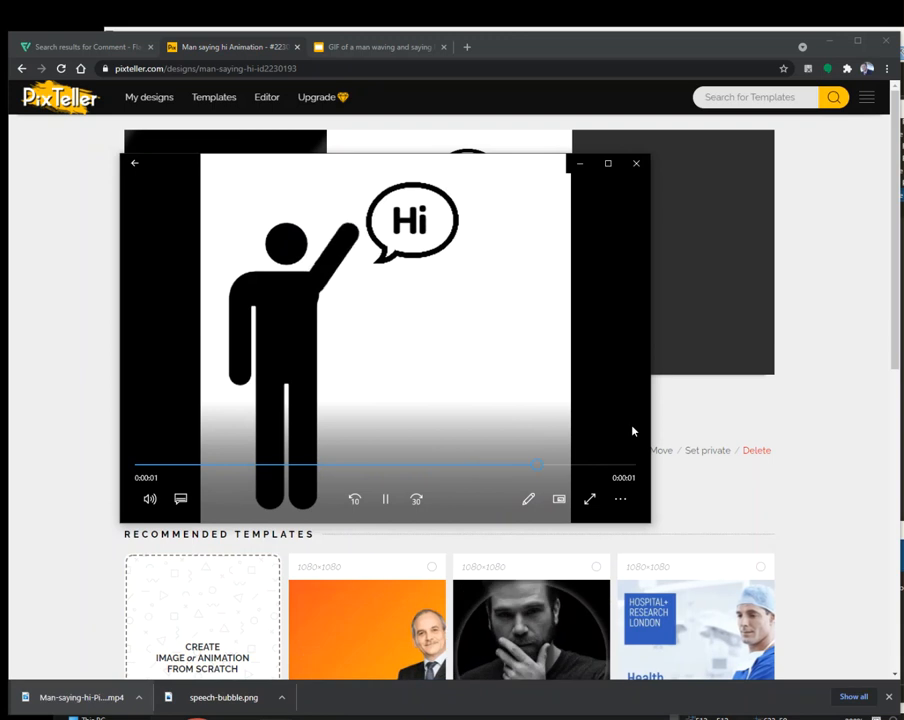
{"action": "key", "text": "alt+F4"}
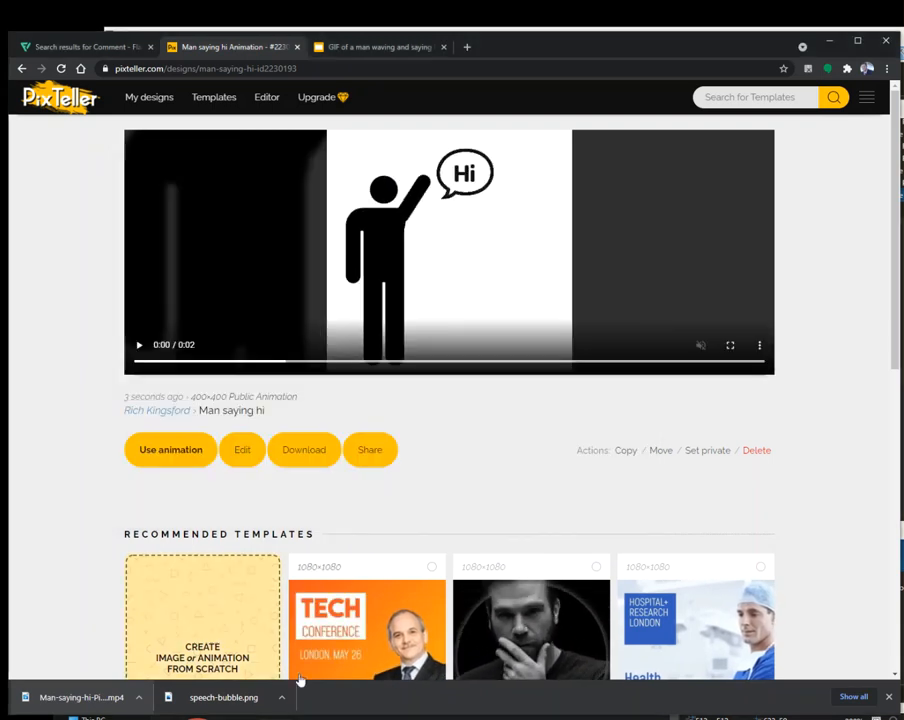
{"action": "key", "text": "alt+Tab"}
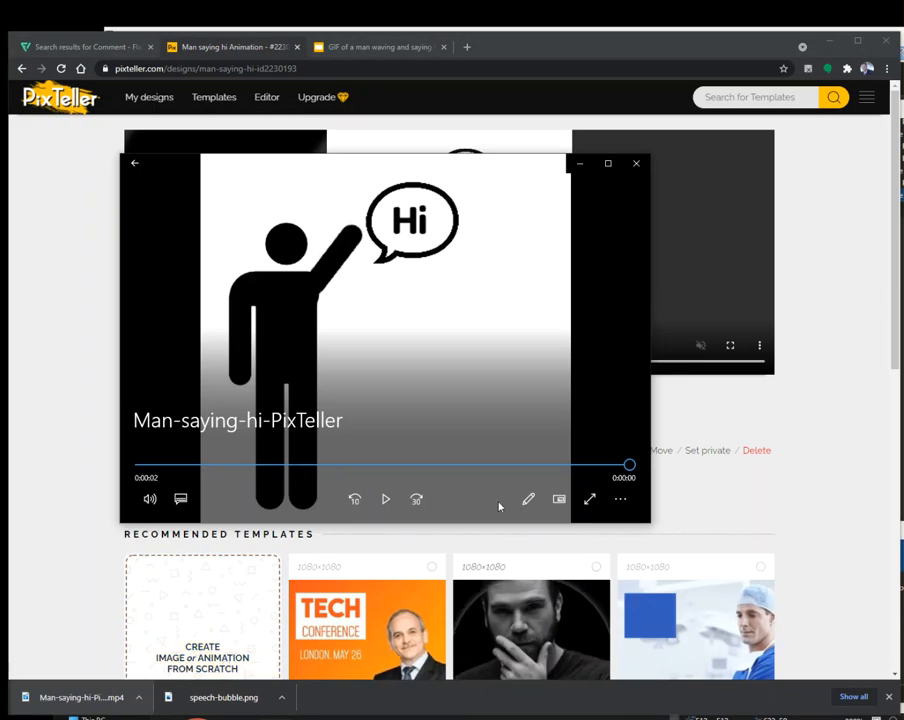
{"action": "left_click_drag", "start_coordinate": [379, 176], "coordinate": [324, 294]}
{"action": "left_click", "coordinate": [332, 616]}
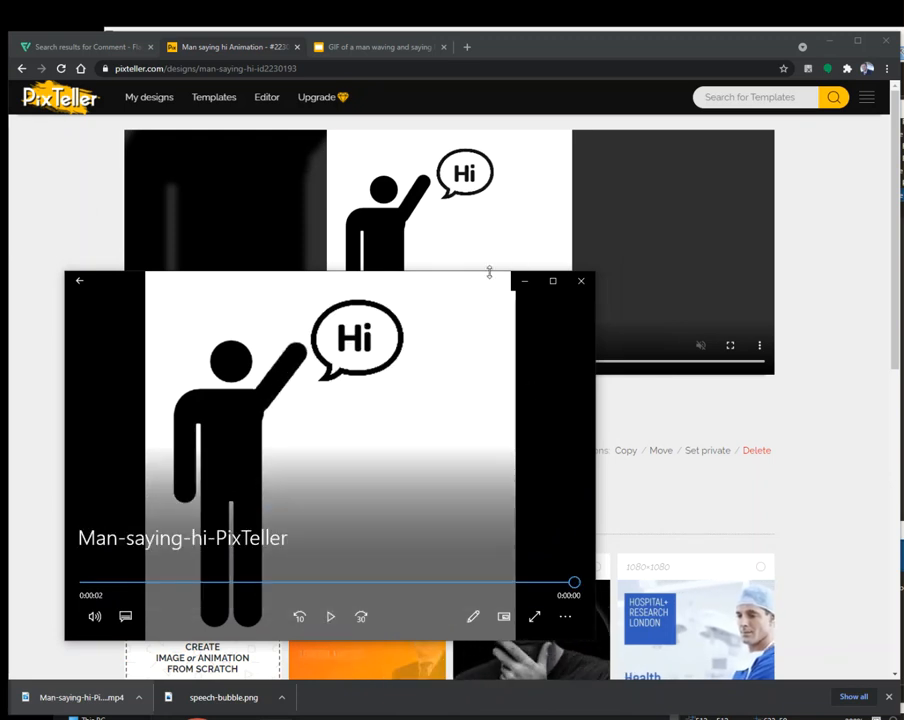
{"action": "left_click_drag", "start_coordinate": [483, 292], "coordinate": [437, 334]}
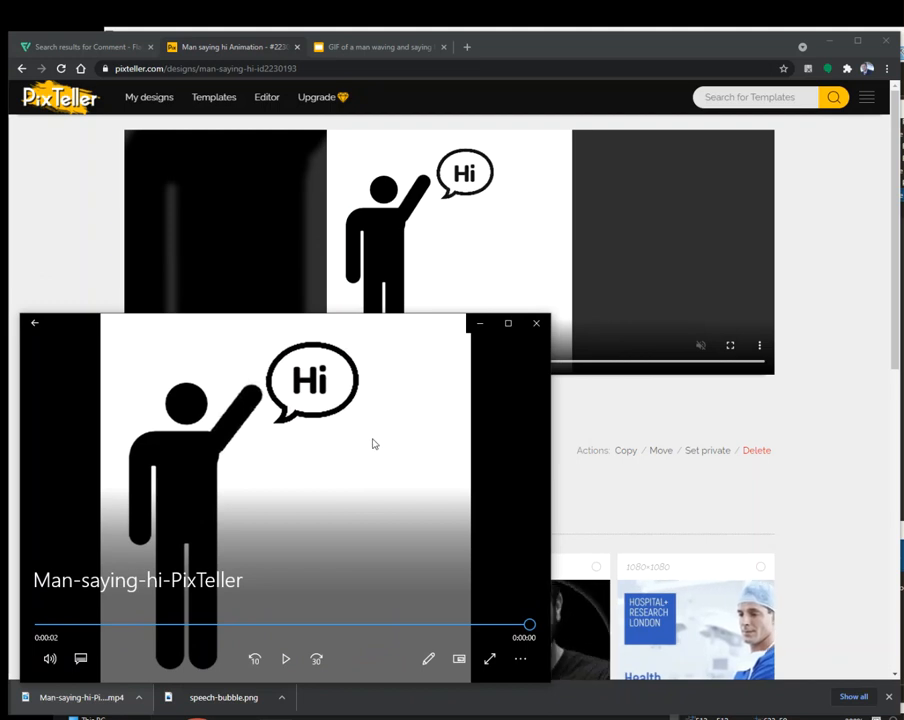
{"action": "left_click", "coordinate": [285, 658]}
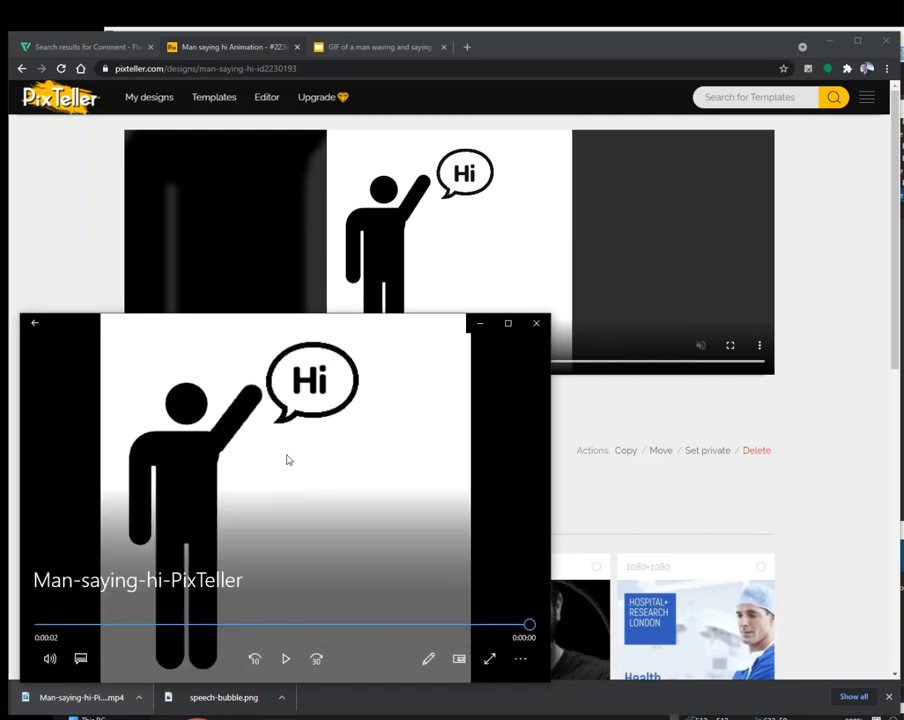
{"action": "left_click", "coordinate": [536, 323]}
Search the web for "convert mp4 to gif online" in a new tab and open CloudConvert's MP4 to GIF page
{"action": "left_click", "coordinate": [466, 46]}
{"action": "type", "text": "convert mp4 to gif online"}
{"action": "key", "text": "Return"}
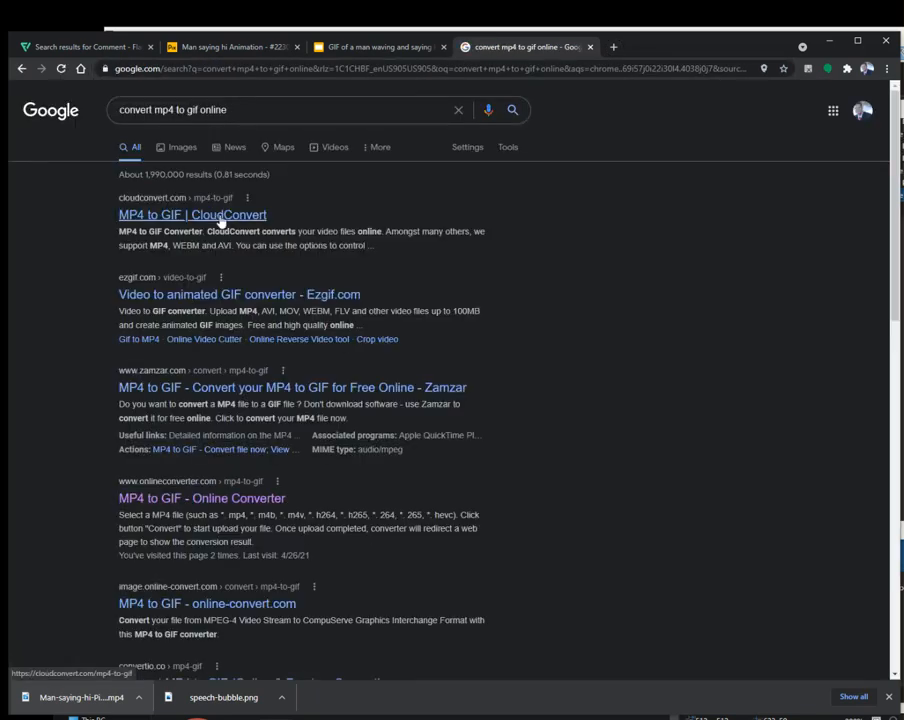
{"action": "middle_click", "coordinate": [222, 222]}
{"action": "left_click", "coordinate": [636, 48]}
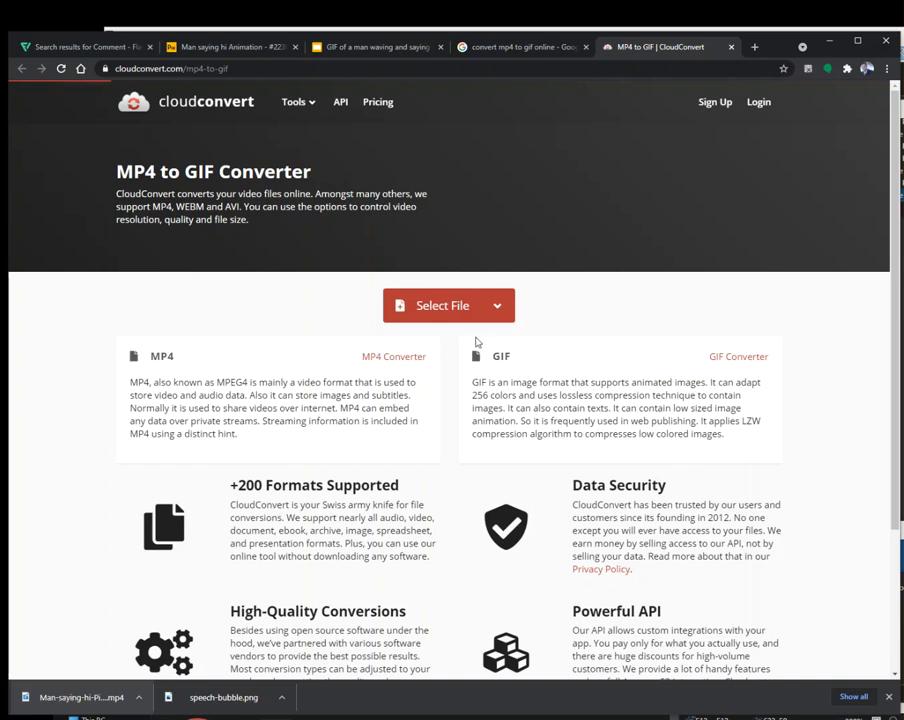
Convert Man-saying-hi-PixTeller.mp4 from the Downloads folder to GIF and download the converted file
{"action": "left_click", "coordinate": [424, 309]}
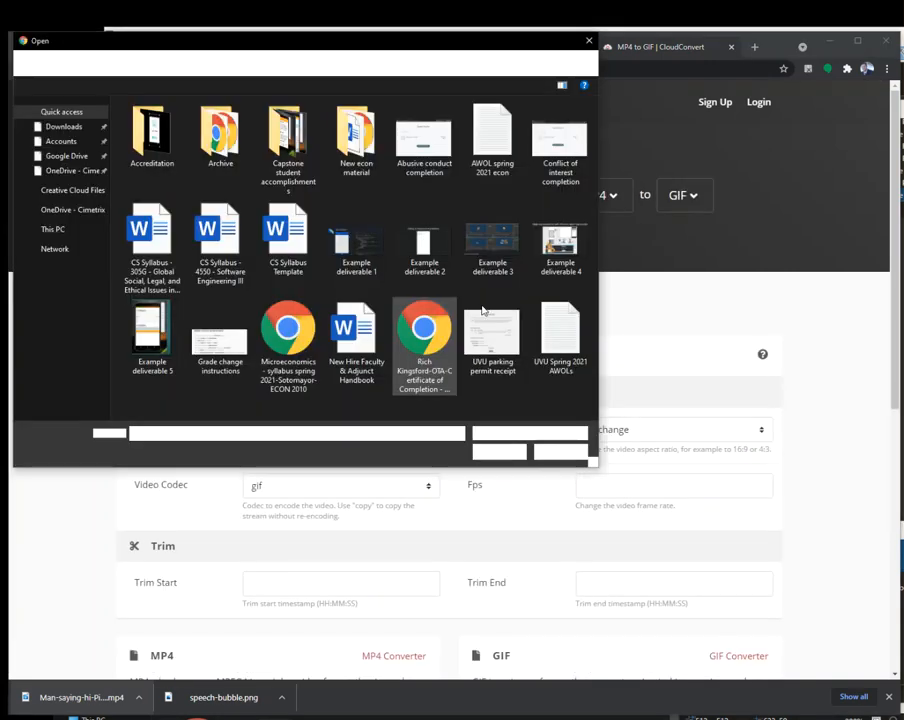
{"action": "left_click", "coordinate": [42, 126]}
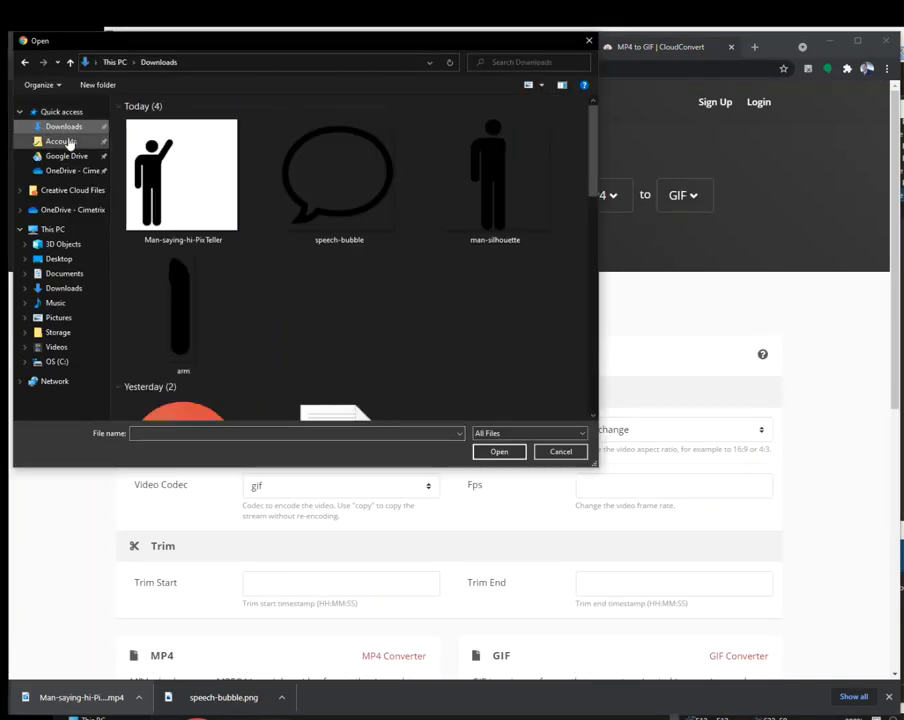
{"action": "double_click", "coordinate": [190, 186]}
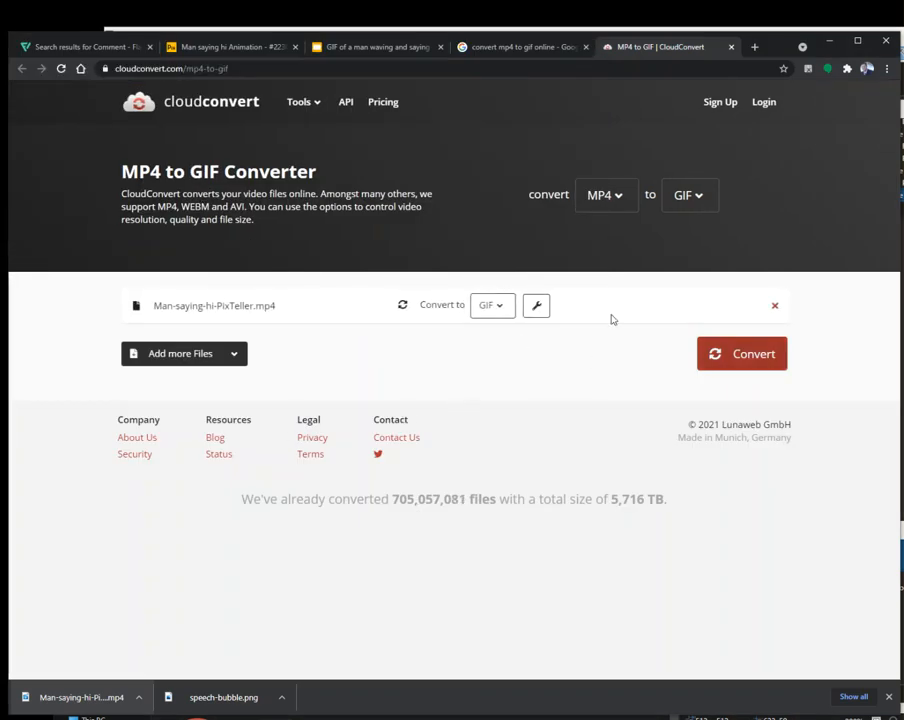
{"action": "left_click", "coordinate": [730, 353]}
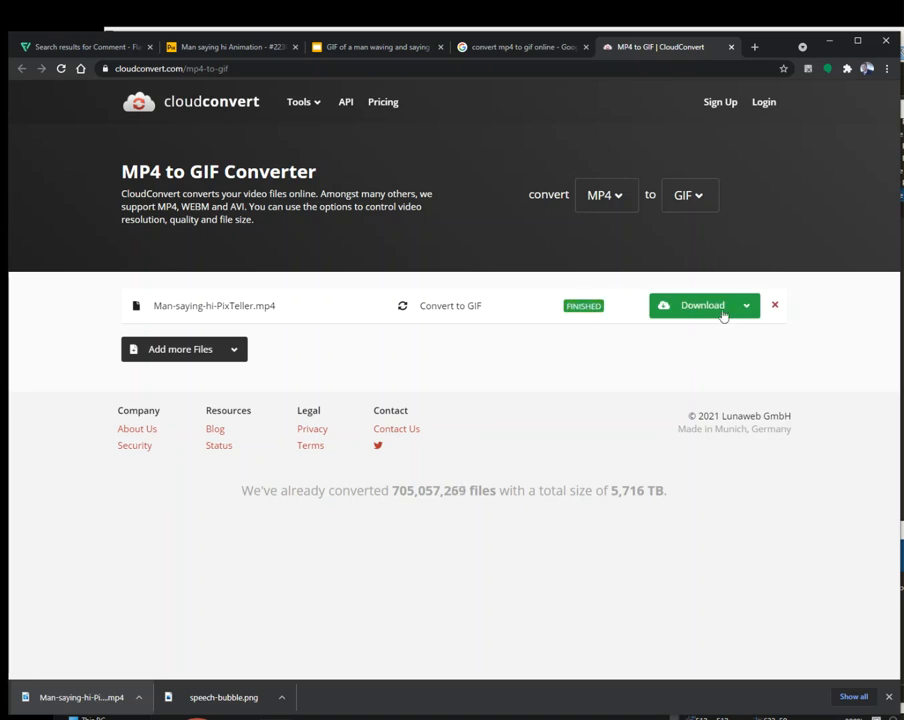
{"action": "left_click", "coordinate": [709, 316]}
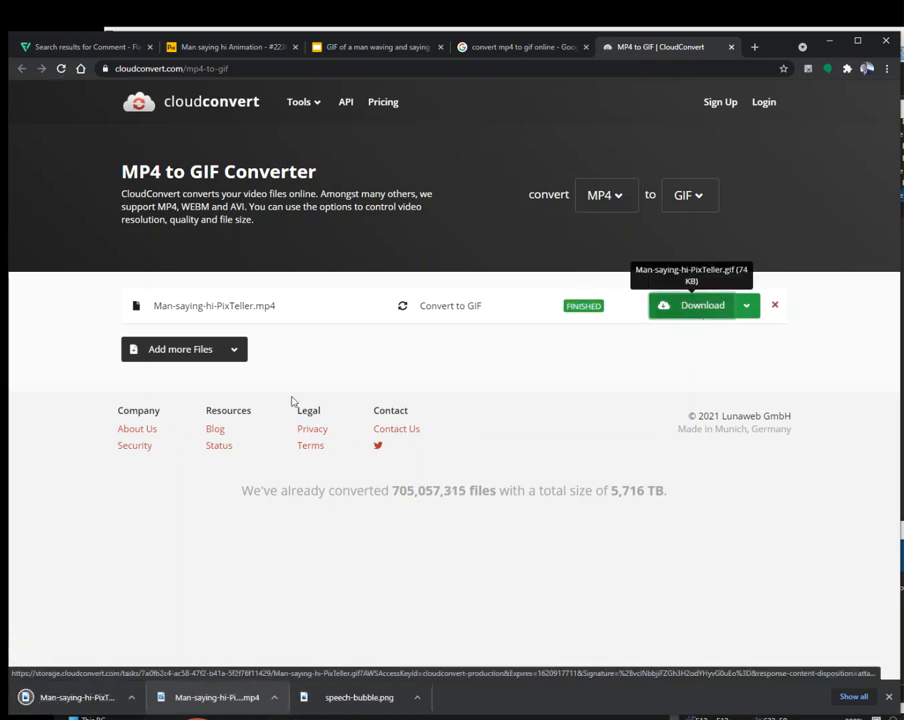
Open the downloaded Man-saying-hi GIF to check how it plays, and close the viewer
{"action": "left_click", "coordinate": [104, 698]}
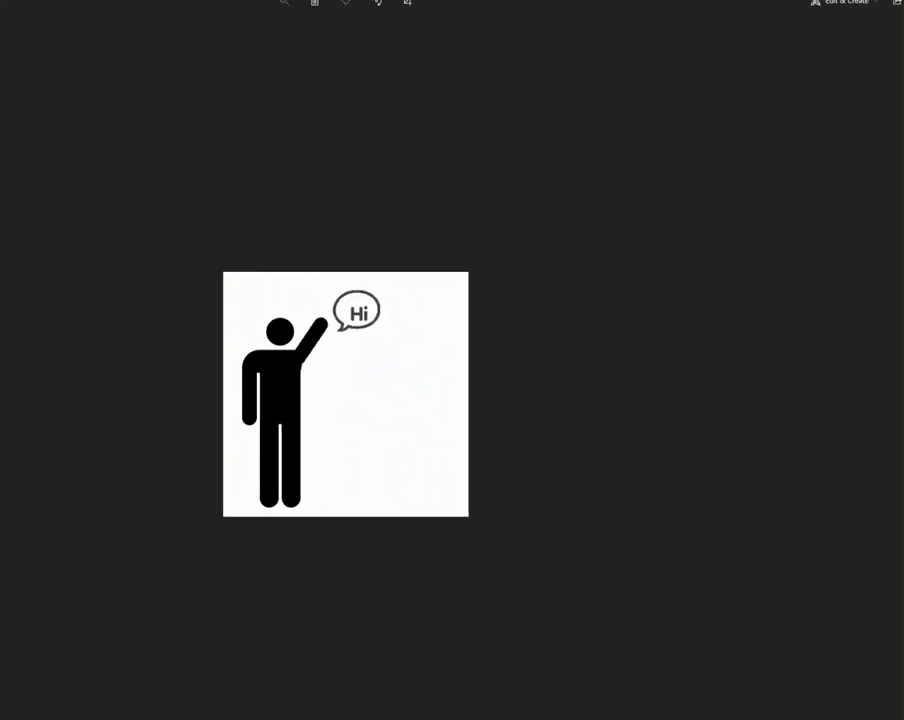
{"action": "key", "text": "Escape"}
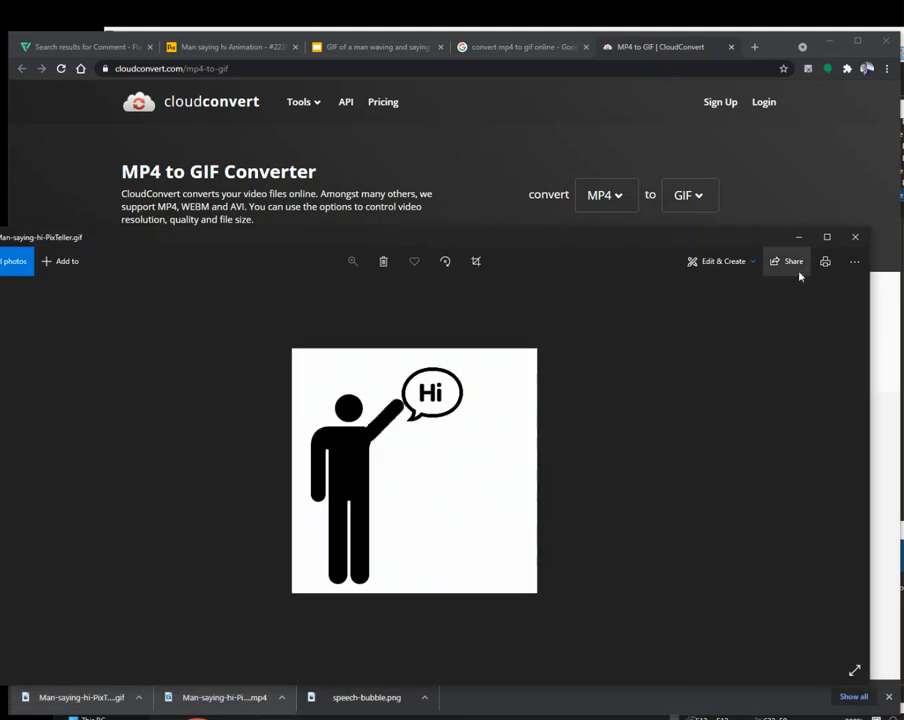
{"action": "left_click", "coordinate": [855, 236]}
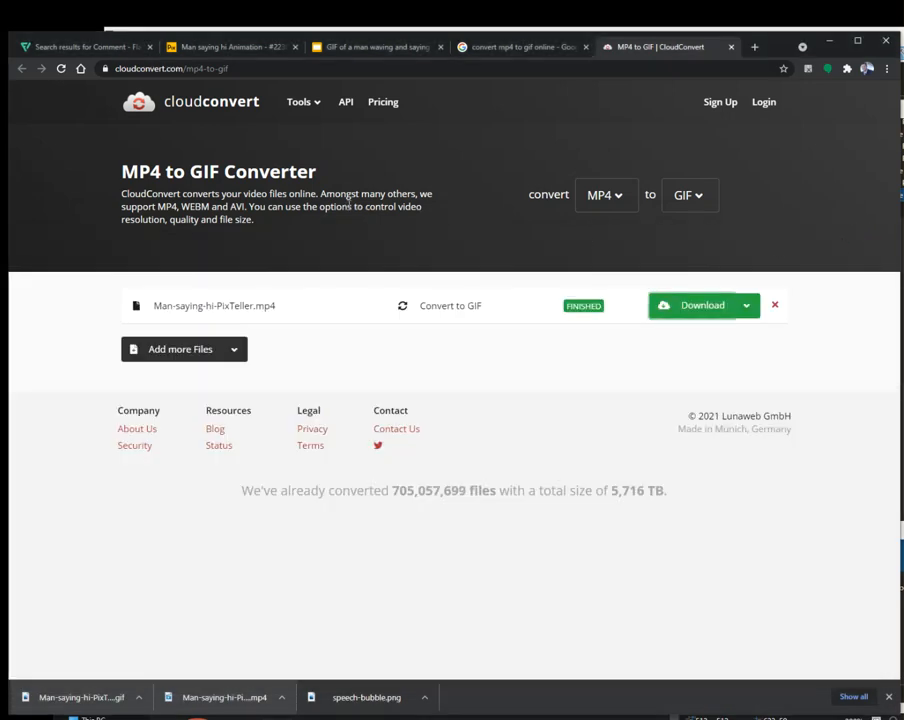
Open Quora and GIPHY in two new browser tabs
{"action": "key", "text": "ctrl+t"}
{"action": "type", "text": "quora"}
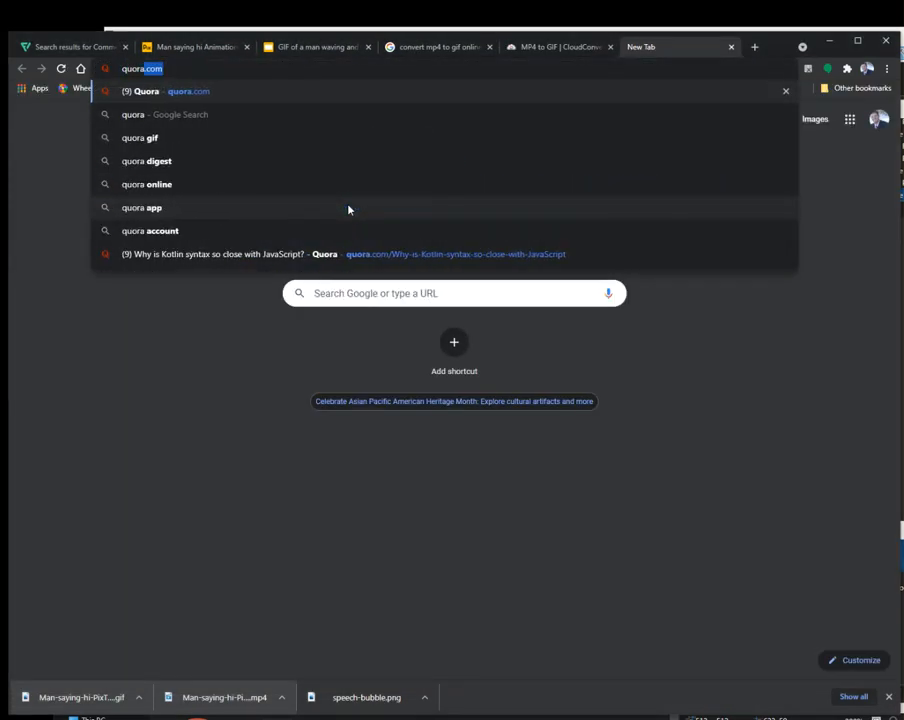
{"action": "key", "text": "Return"}
{"action": "key", "text": "ctrl+t"}
{"action": "type", "text": "gophy"}
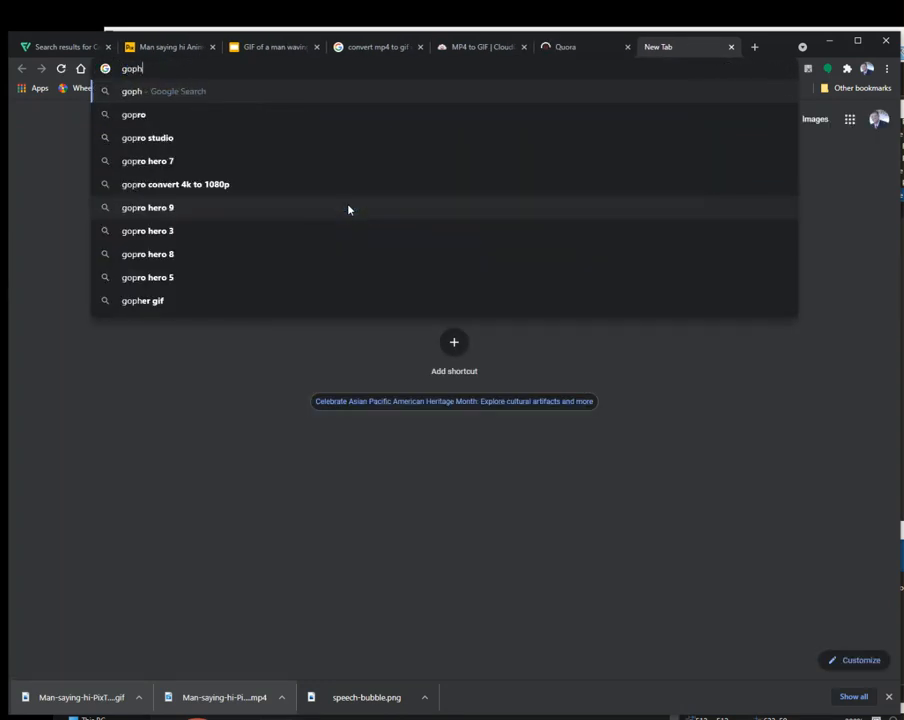
{"action": "key", "text": "BackSpace"}
{"action": "key", "text": "BackSpace"}
{"action": "key", "text": "BackSpace"}
{"action": "key", "text": "BackSpace"}
{"action": "type", "text": "iphy"}
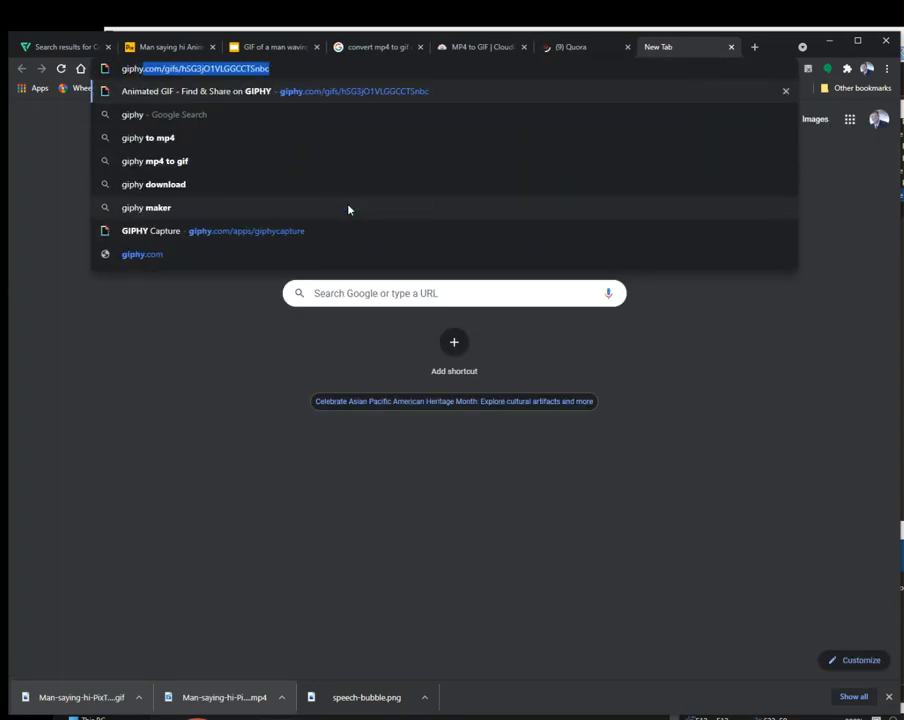
{"action": "key", "text": "Return"}
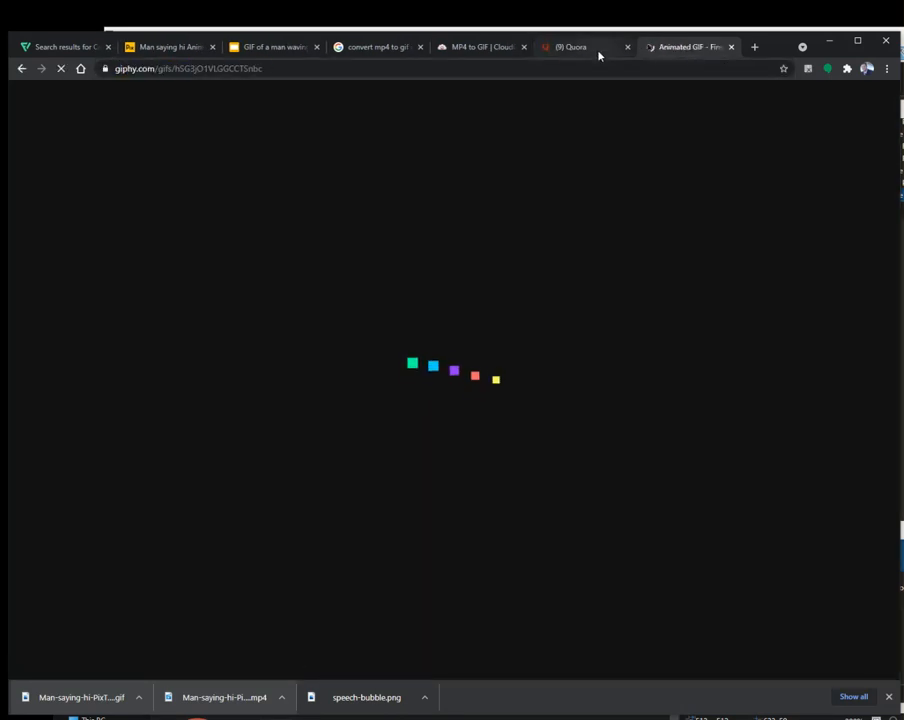
Look over the first posts in the Quora home feed
{"action": "left_click", "coordinate": [598, 55]}
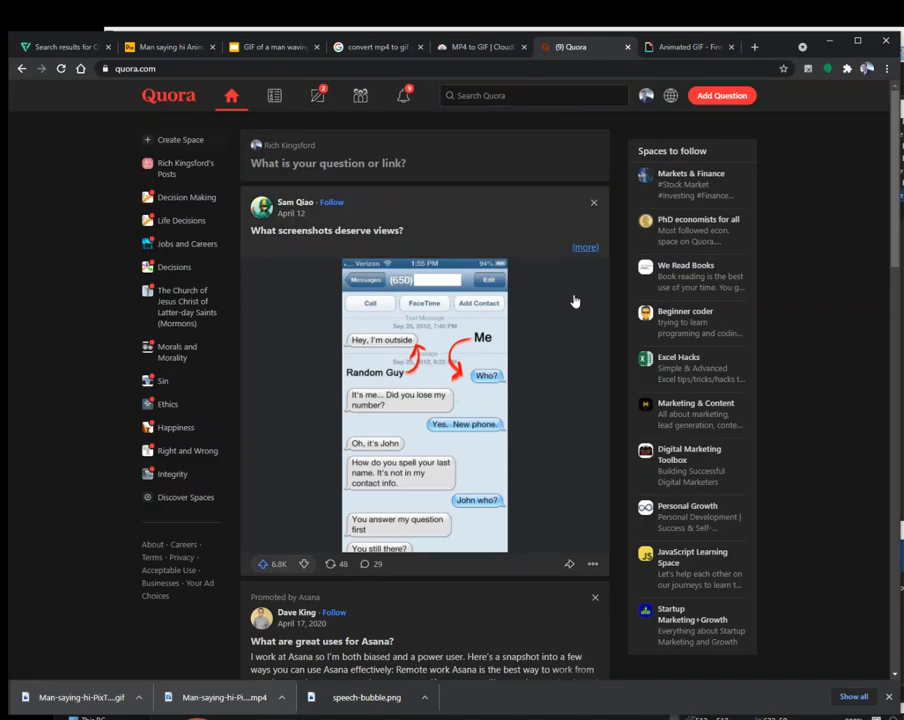
{"action": "scroll", "coordinate": [516, 360], "scroll_direction": "down", "scroll_amount": 6}
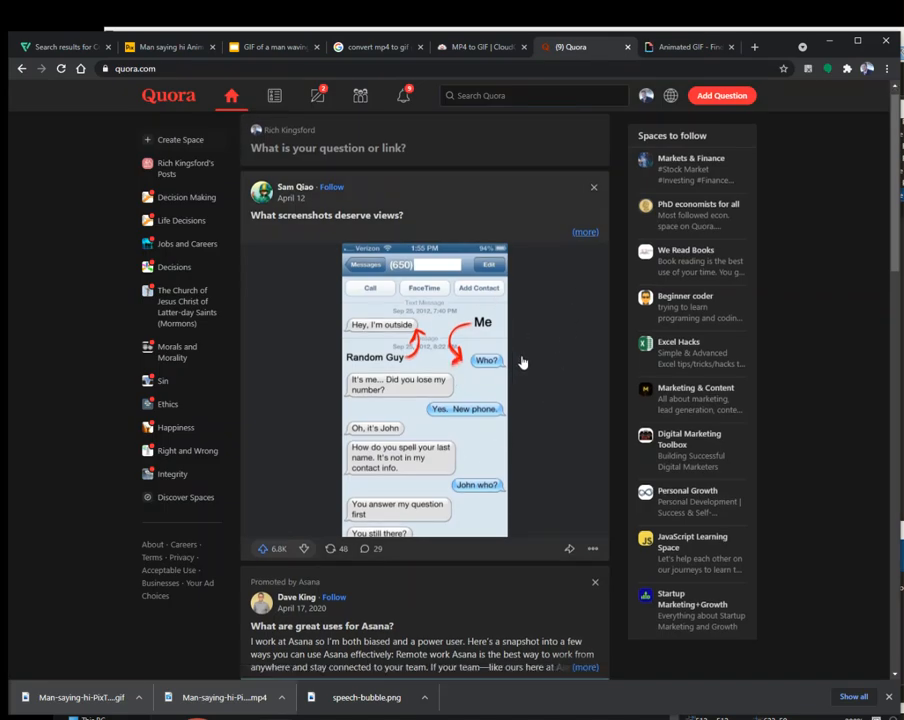
{"action": "scroll", "coordinate": [526, 370], "scroll_direction": "up", "scroll_amount": 6}
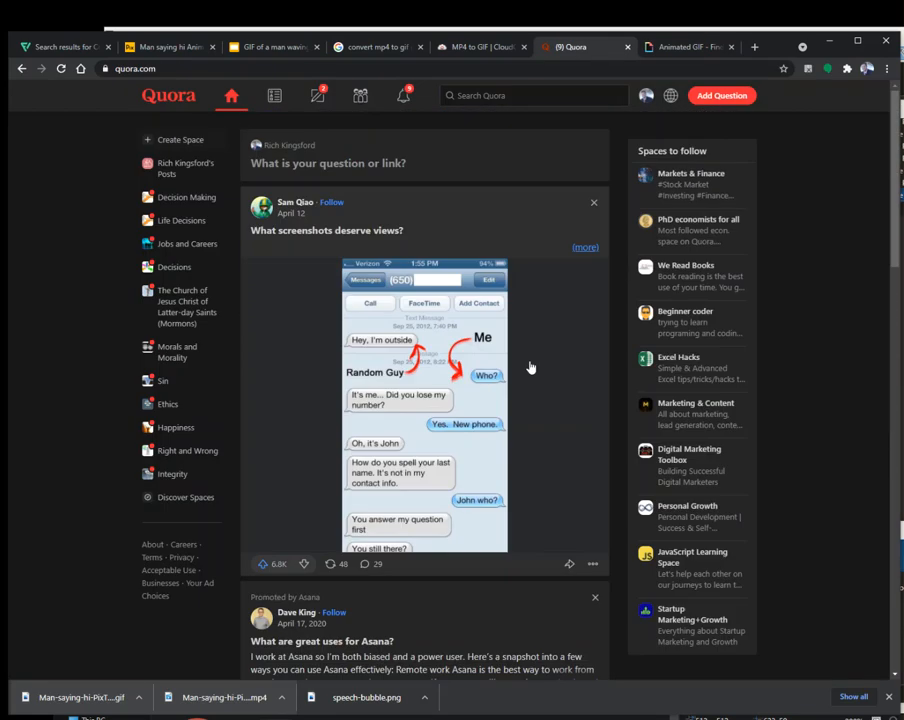
Browse the clips and stories on the GIPHY home page, and close the GIPHY and Quora tabs
{"action": "left_click", "coordinate": [672, 46]}
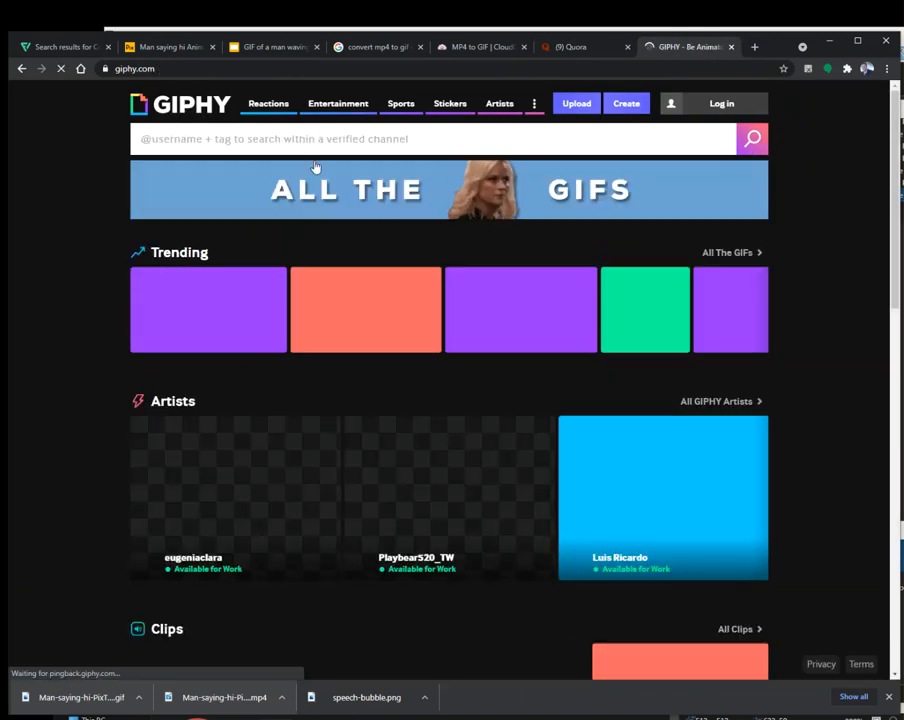
{"action": "scroll", "coordinate": [112, 405], "scroll_direction": "down", "scroll_amount": 2}
{"action": "scroll", "coordinate": [160, 410], "scroll_direction": "down", "scroll_amount": 4}
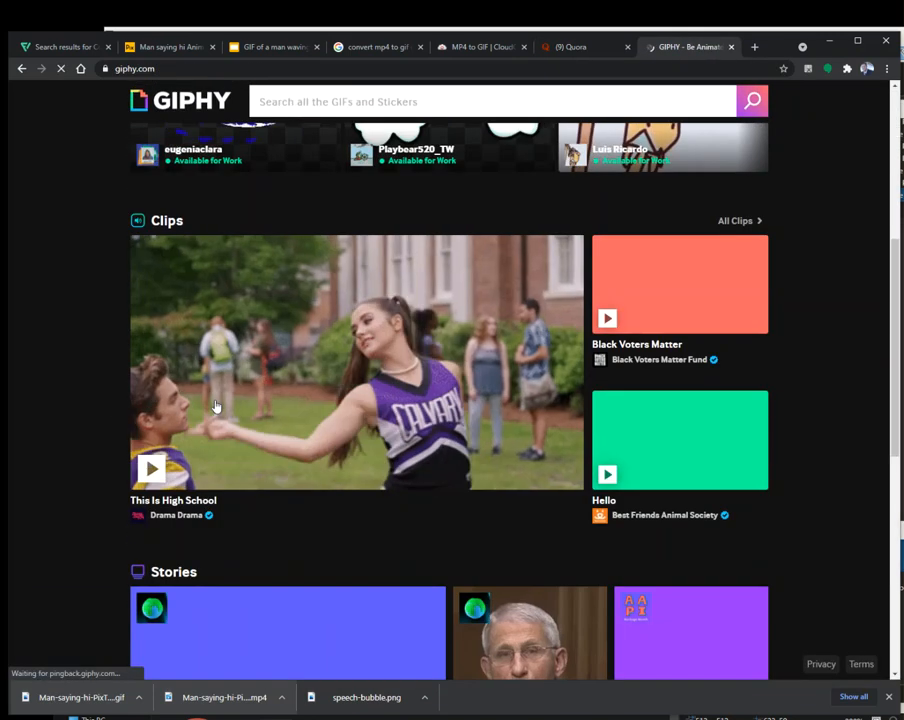
{"action": "scroll", "coordinate": [720, 400], "scroll_direction": "down", "scroll_amount": 6}
{"action": "scroll", "coordinate": [703, 399], "scroll_direction": "down", "scroll_amount": 3}
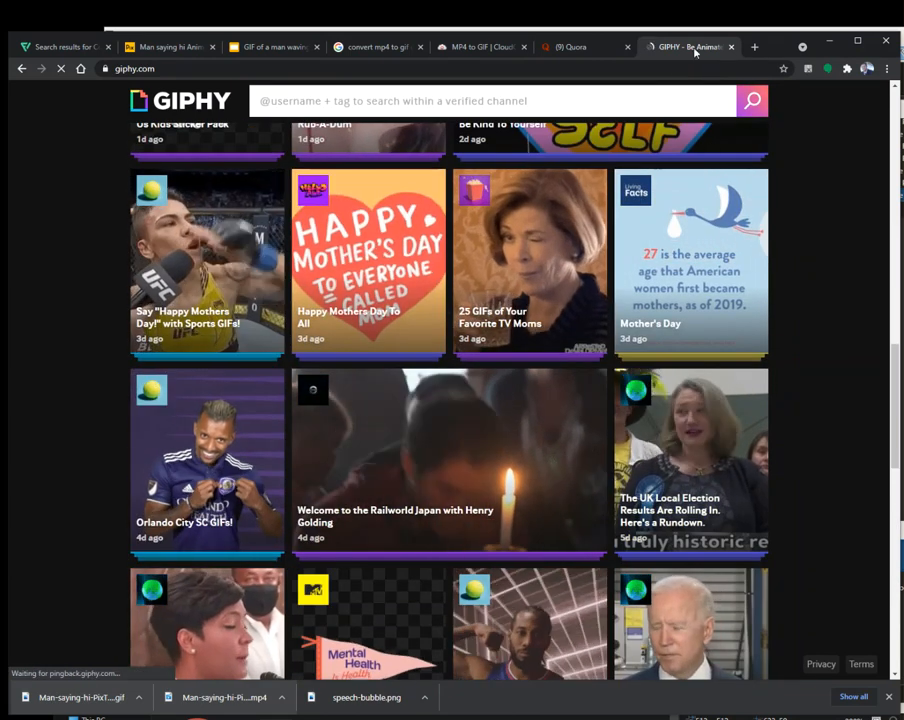
{"action": "left_click", "coordinate": [731, 47]}
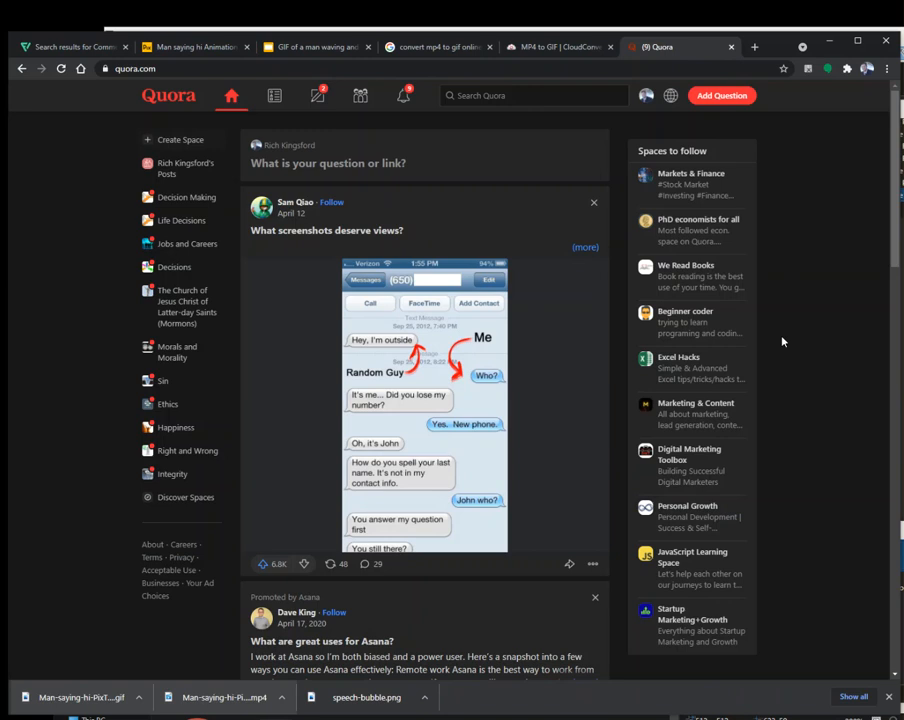
{"action": "key", "text": "ctrl+w"}
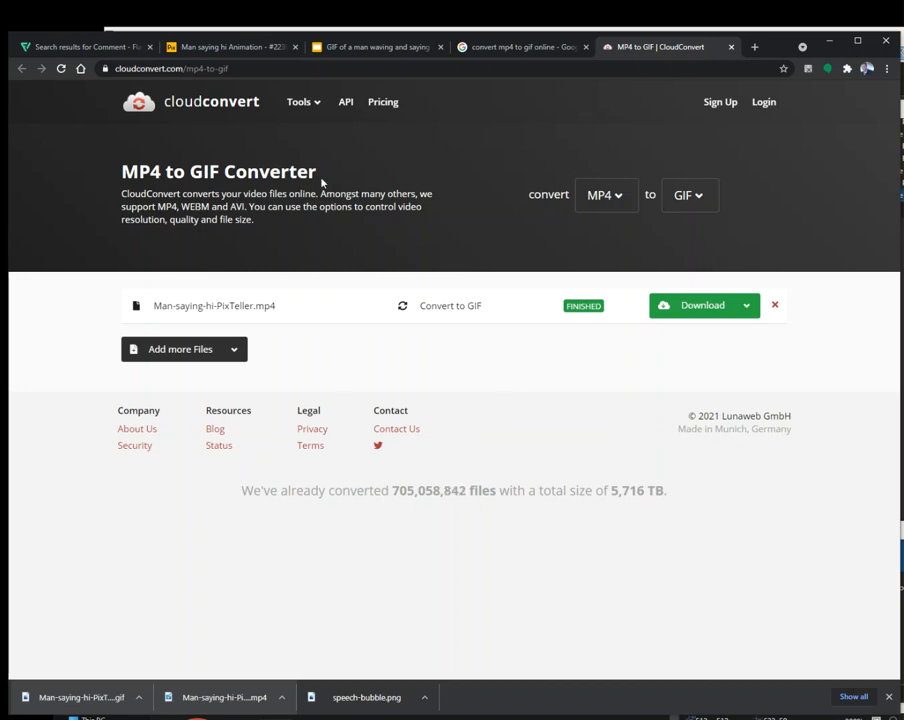
Review the Man saying hi animation page in PixTeller and the waving man sketch in the Google Slides presentation
{"action": "left_click", "coordinate": [200, 47]}
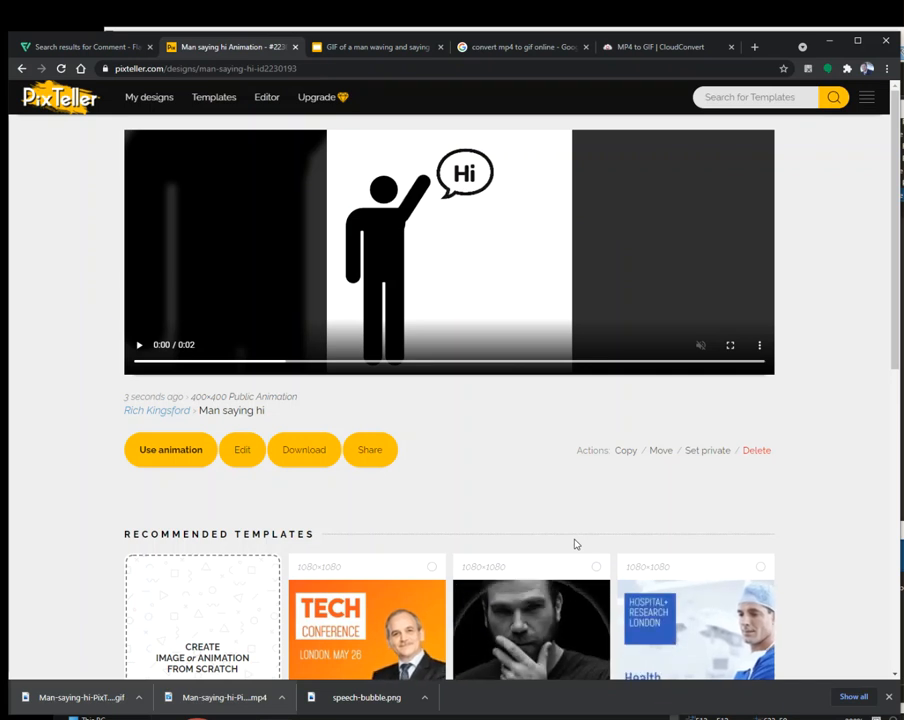
{"action": "left_click", "coordinate": [410, 47]}
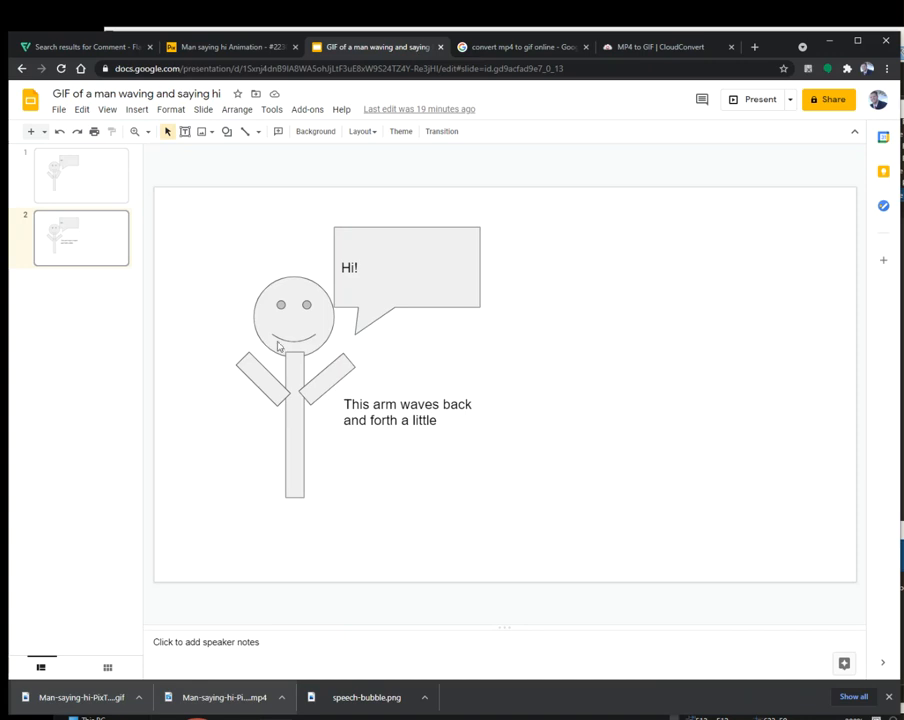